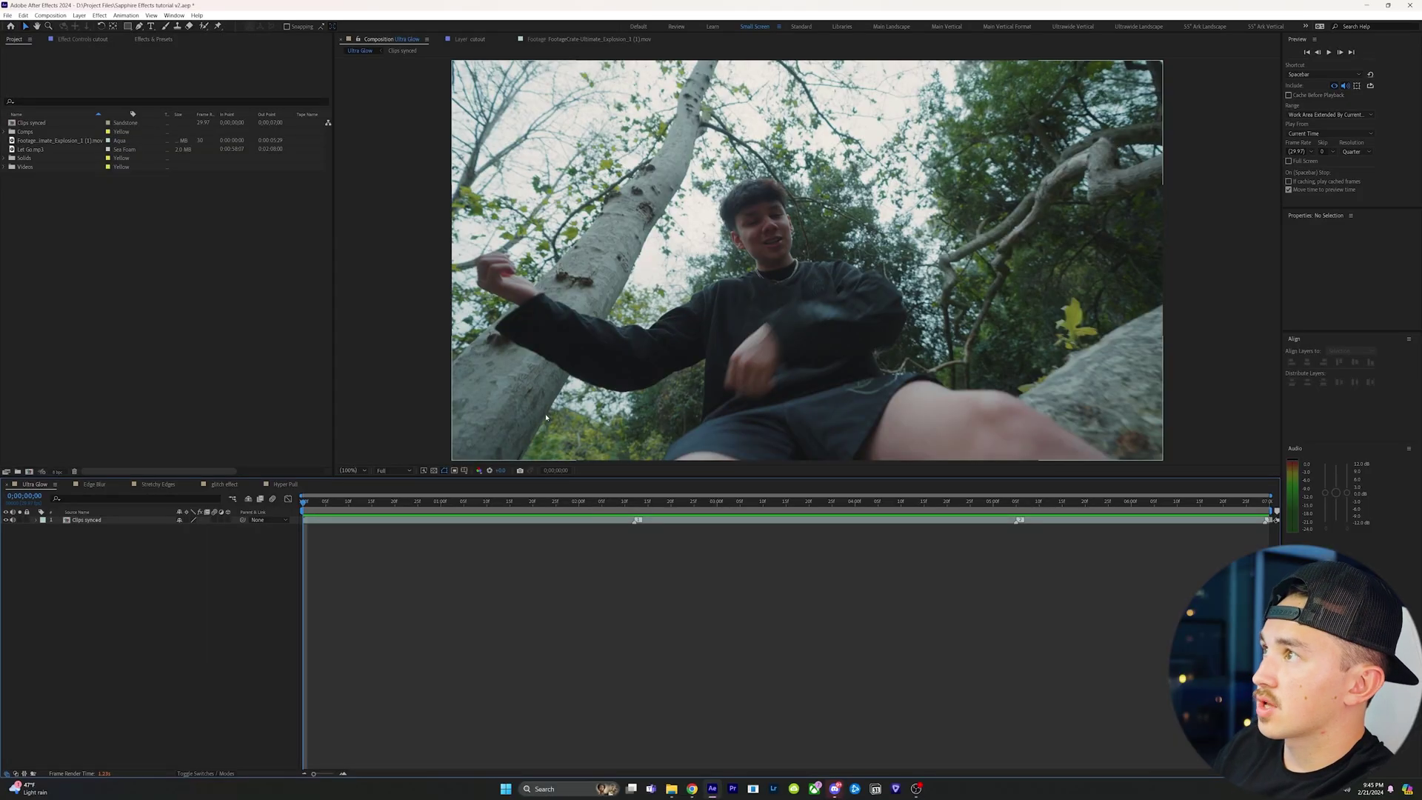
# Add a text layer reading "shoota" to the Ultra Glow composition and solo it
pyautogui.rightClick(347, 581)
pyautogui.moveTo(370, 583)
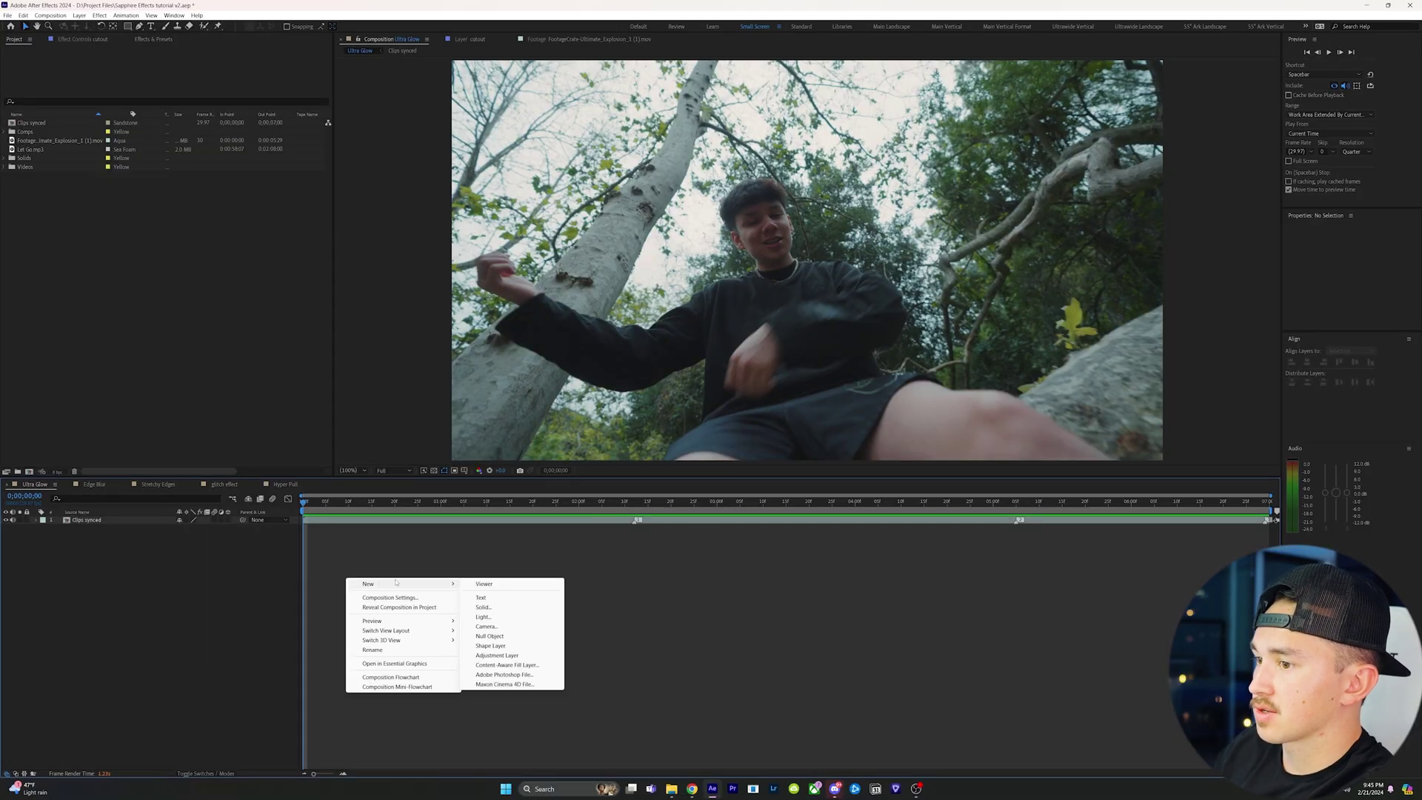
pyautogui.click(487, 595)
pyautogui.write('shoota')
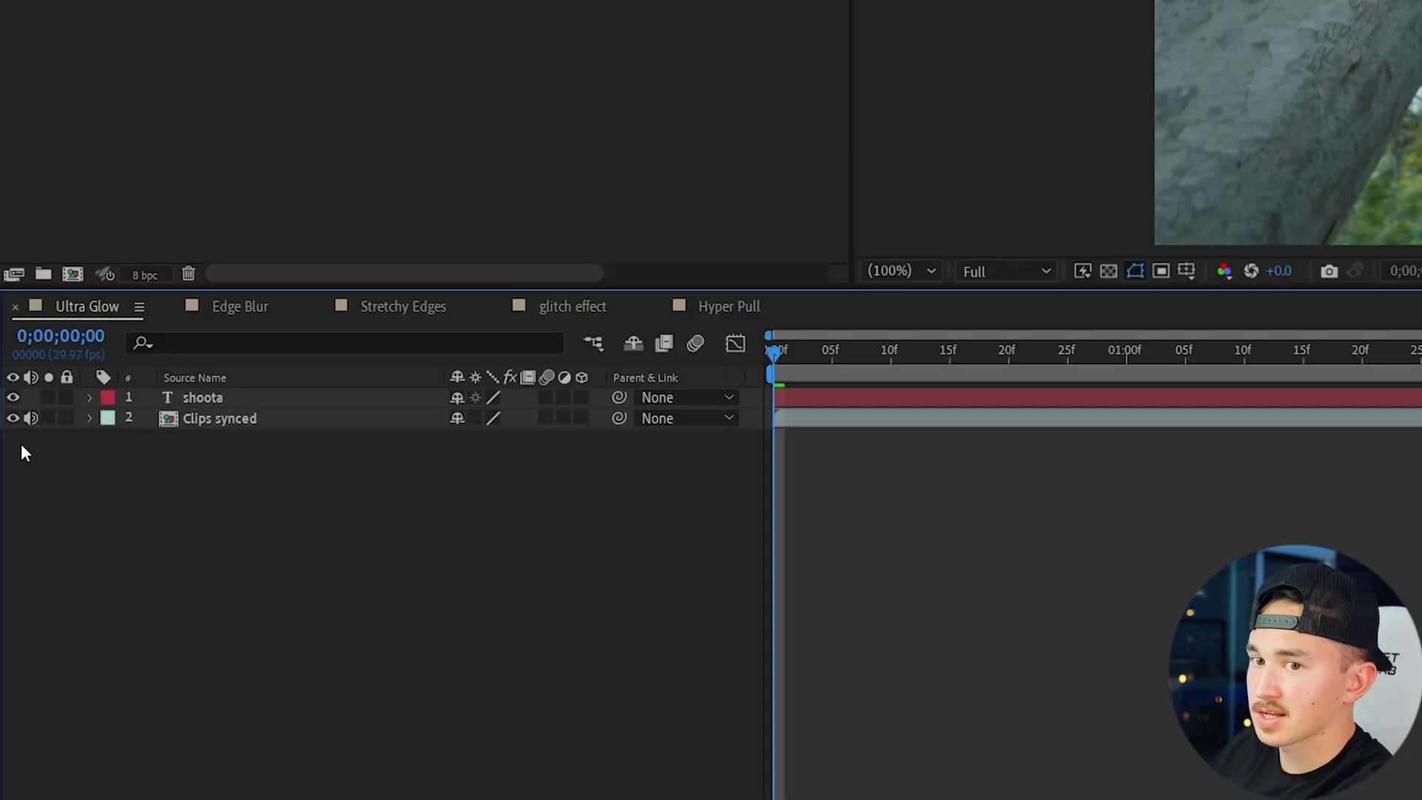
pyautogui.click(19, 519)
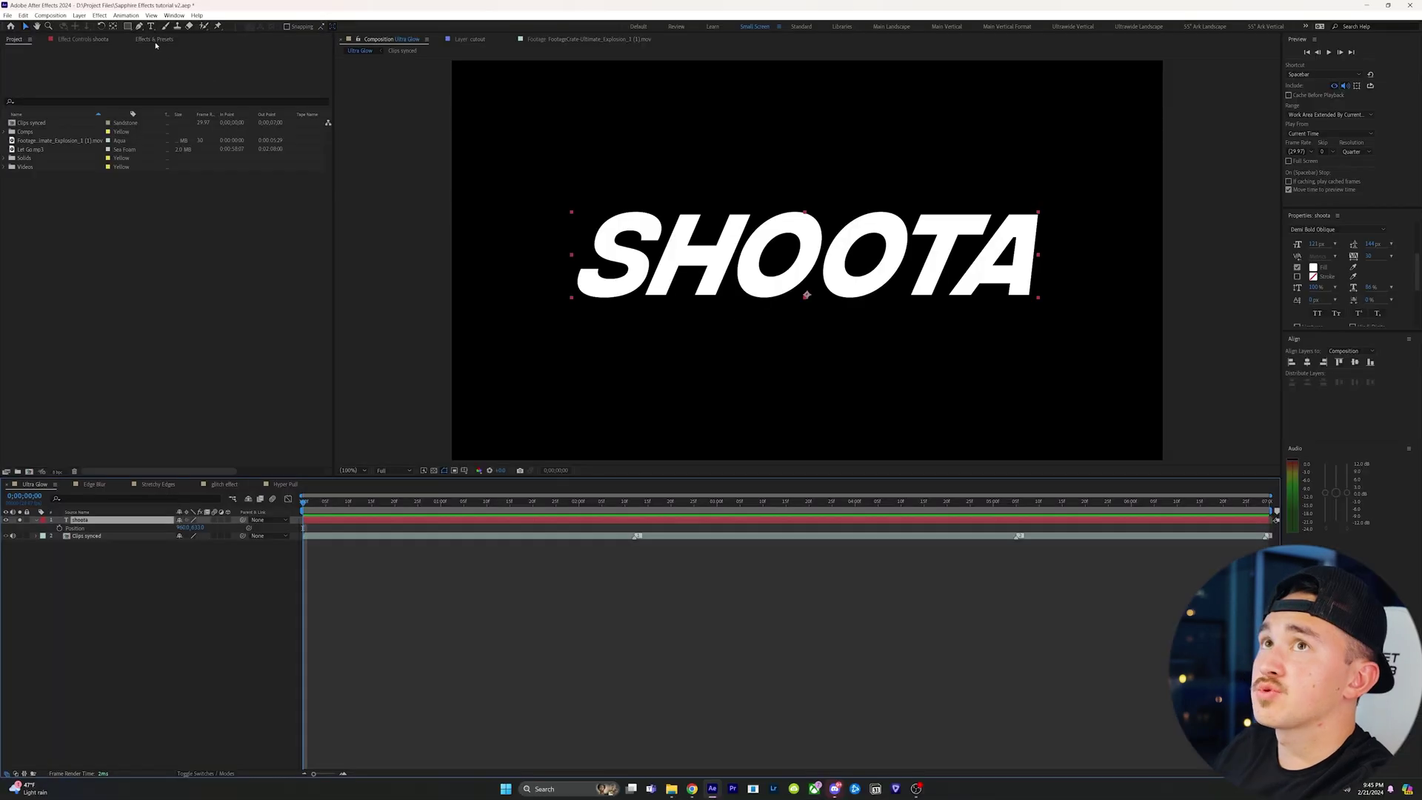
# Find the S_UltraGlow effect and apply it to the shoota text layer
pyautogui.click(154, 39)
pyautogui.click(77, 52)
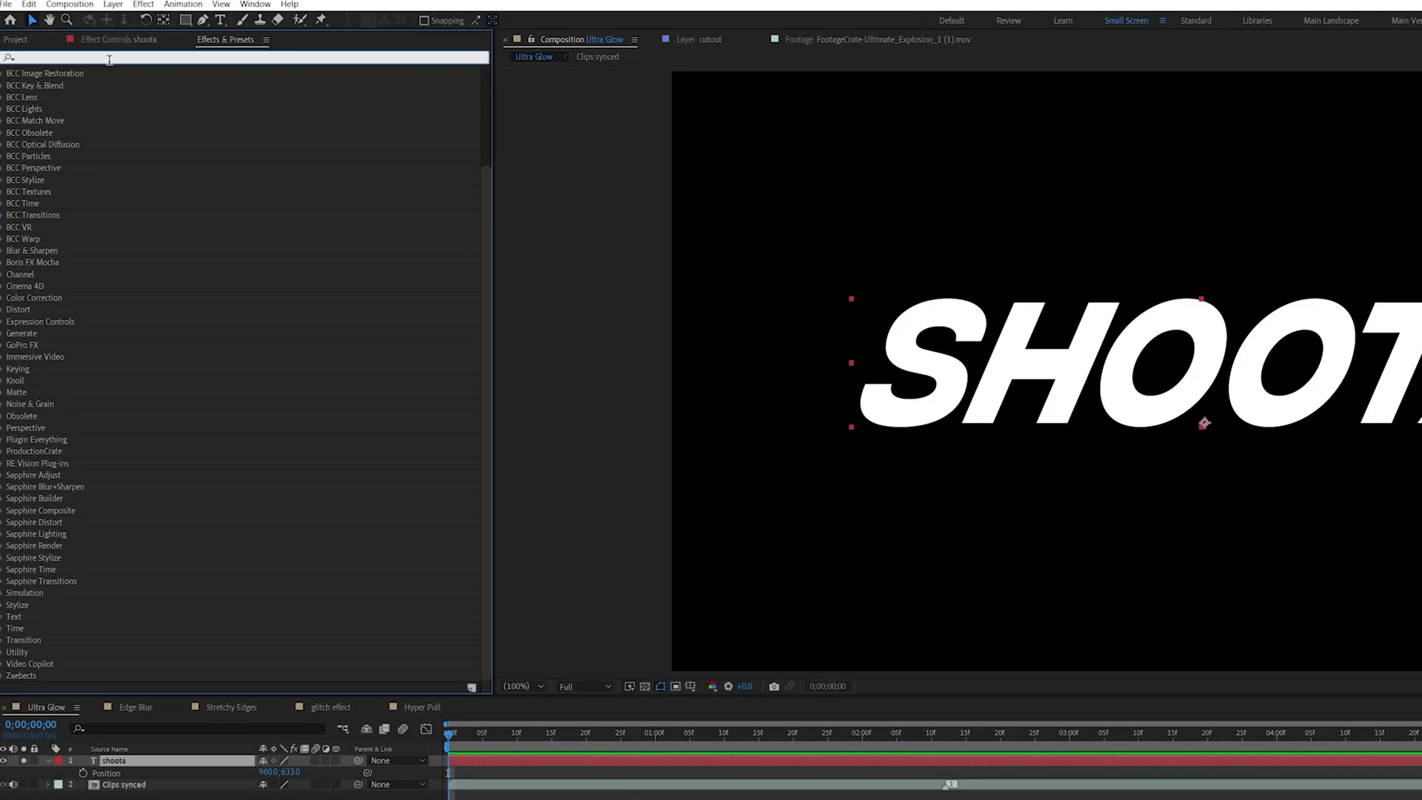
pyautogui.write('ultraglow')
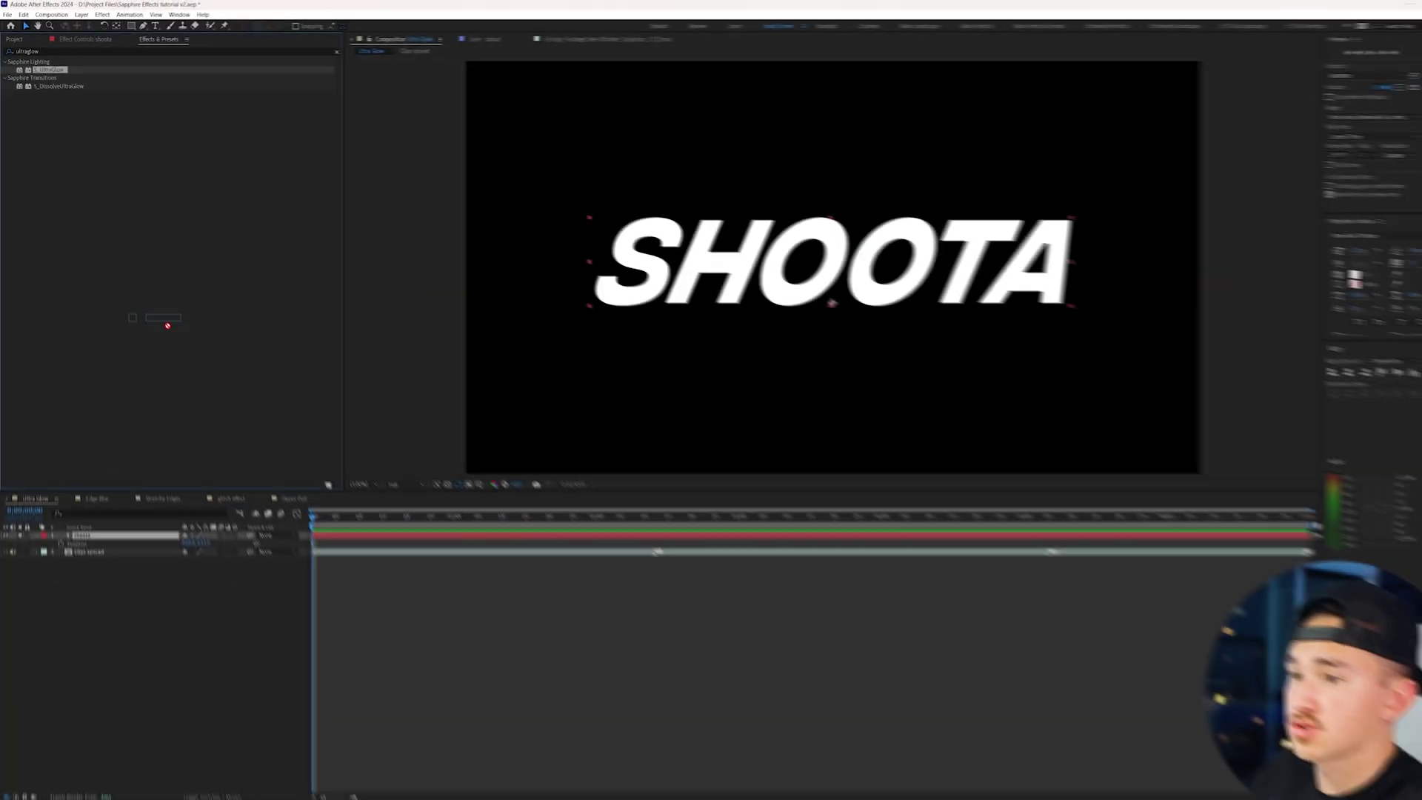
pyautogui.doubleClick(65, 83)
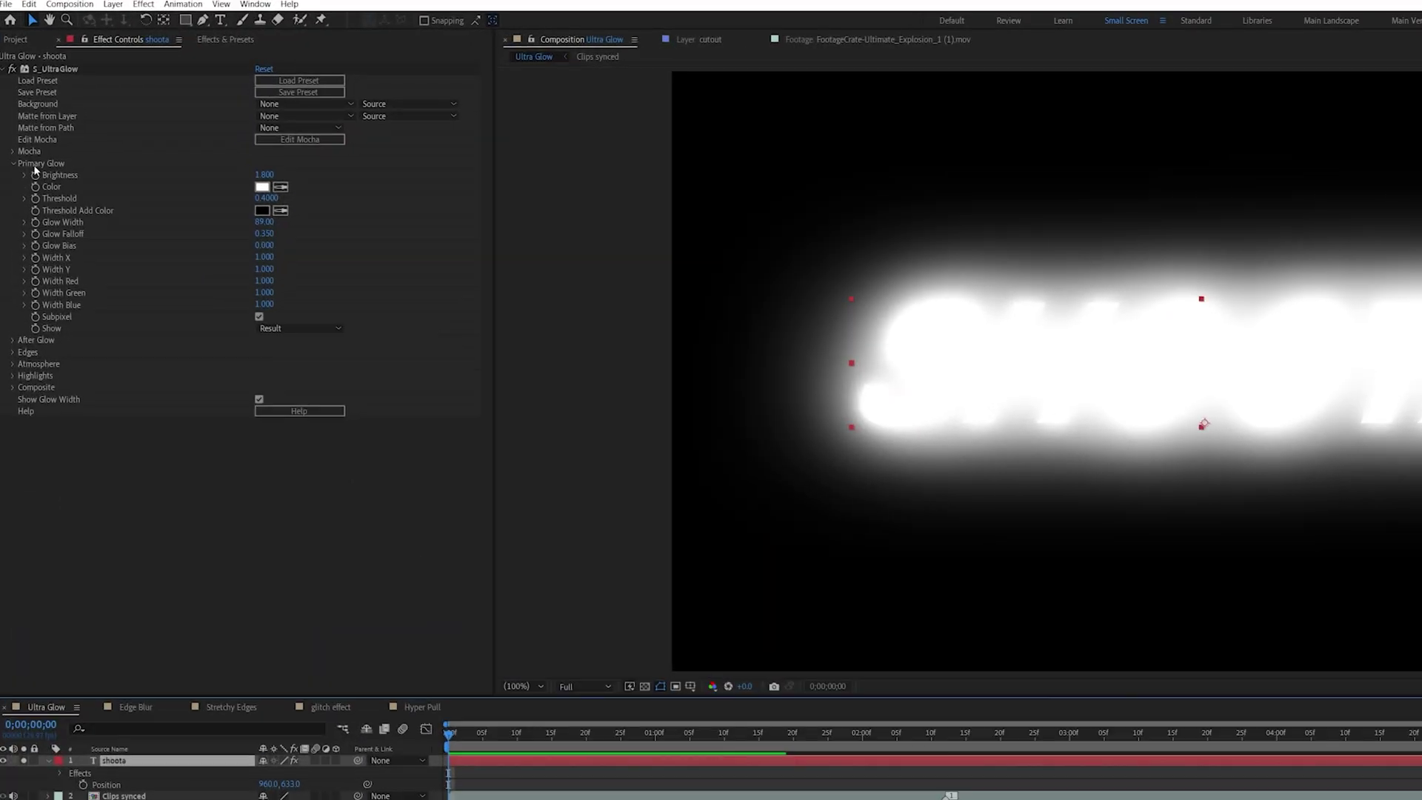
# Set the text glow's primary Brightness to .95 and its Glow Width to 75
pyautogui.click(257, 177)
pyautogui.write('95')
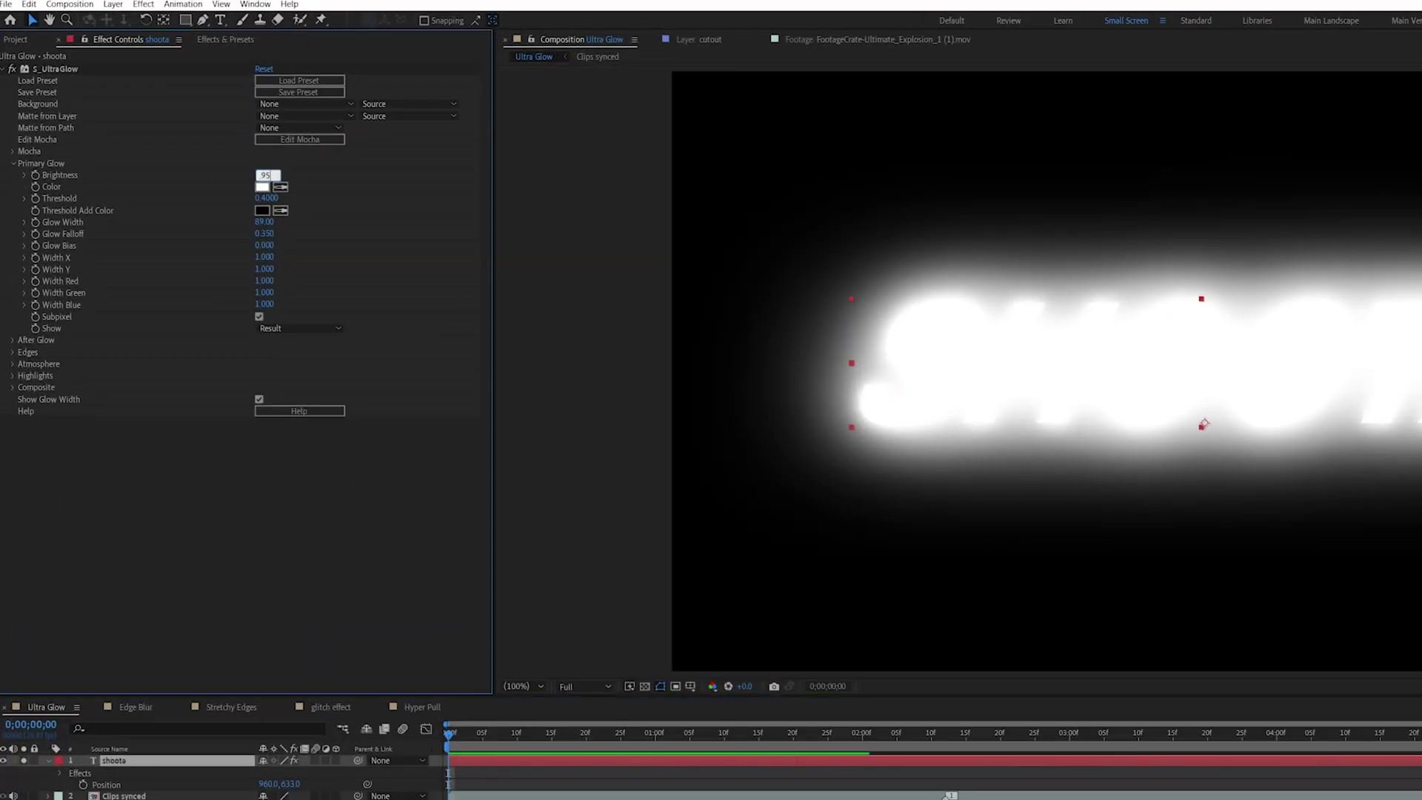
pyautogui.press('Return')
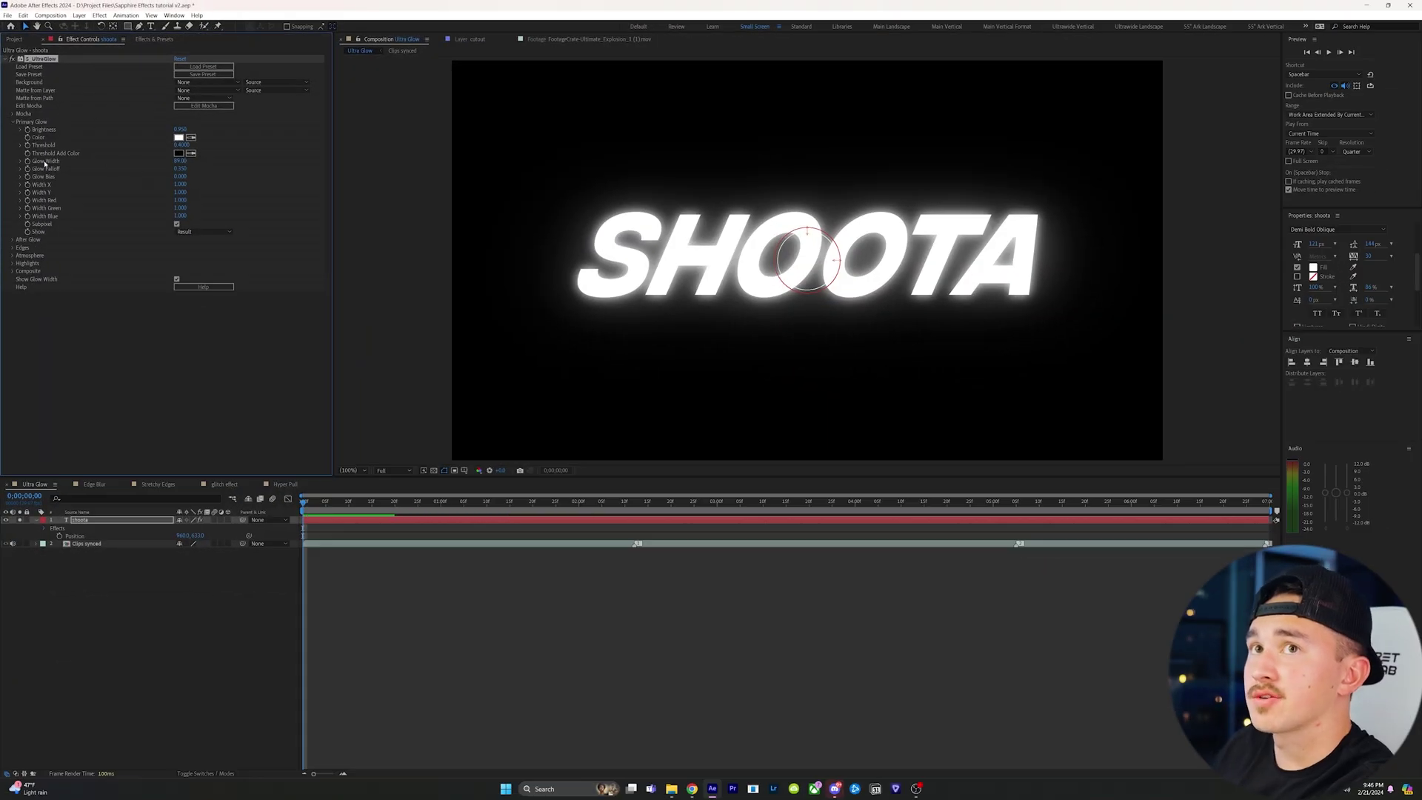
pyautogui.click(180, 161)
pyautogui.write('75')
pyautogui.press('Return')
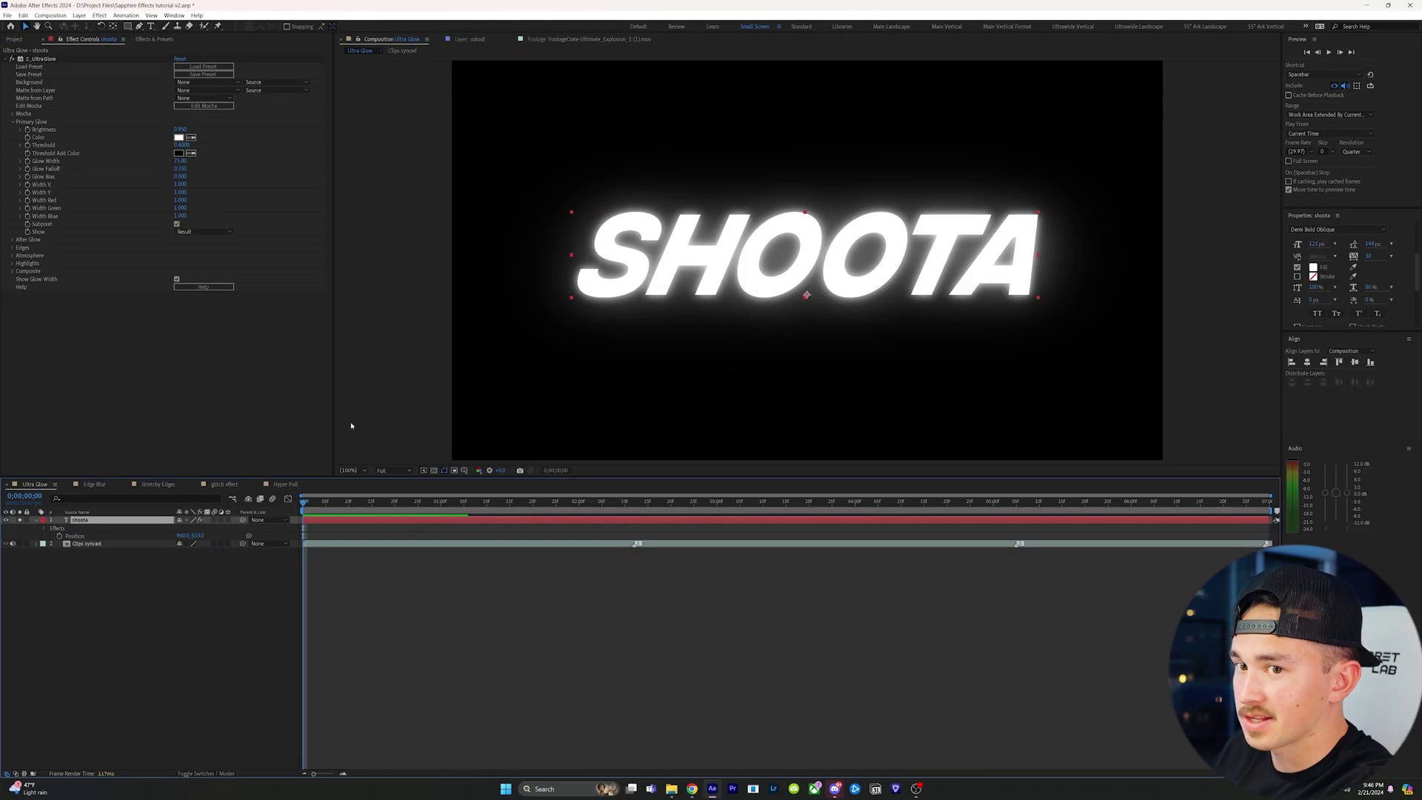
# Turn off solo on the shoota text layer and apply the Perspective Drop Shadow effect to it
pyautogui.click(21, 520)
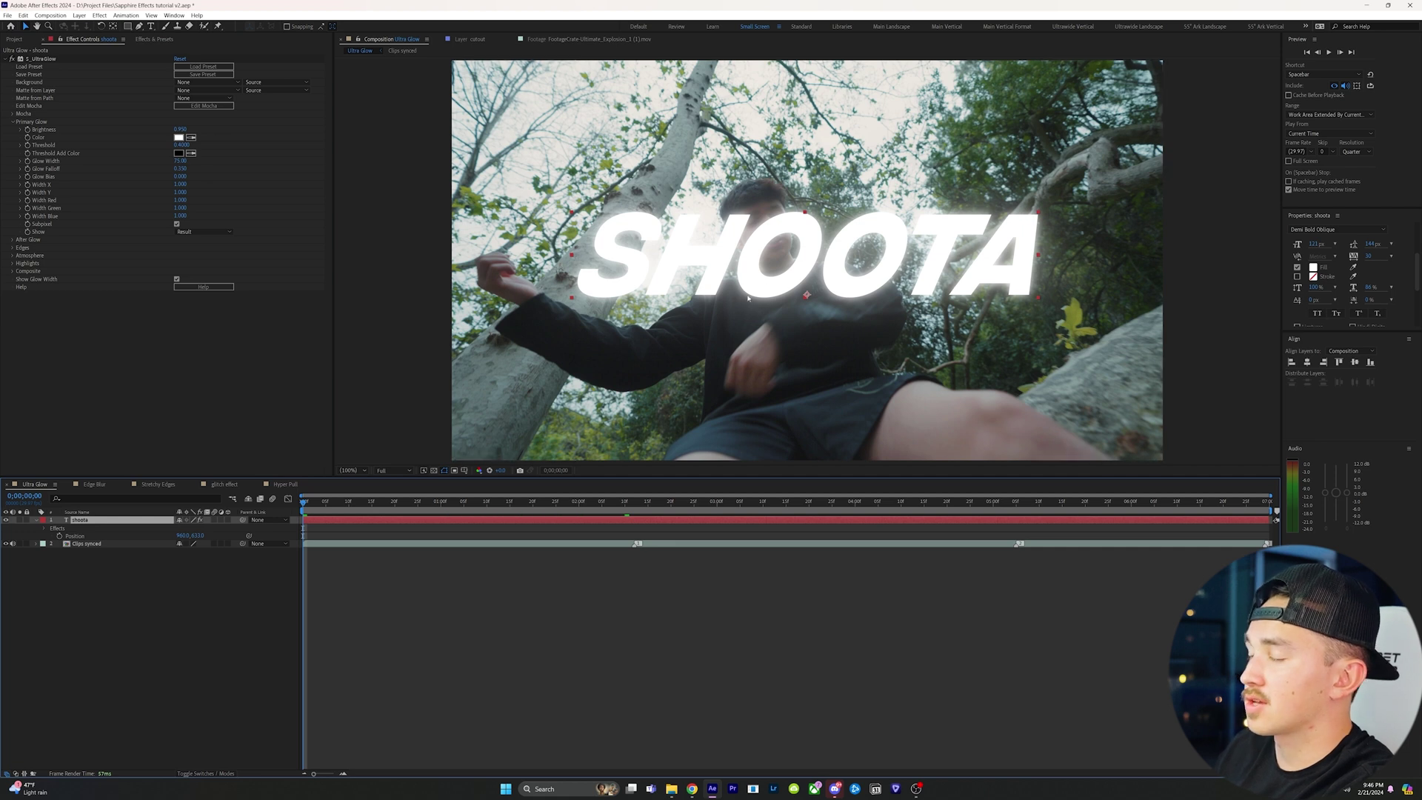
pyautogui.click(148, 39)
pyautogui.write('dr')
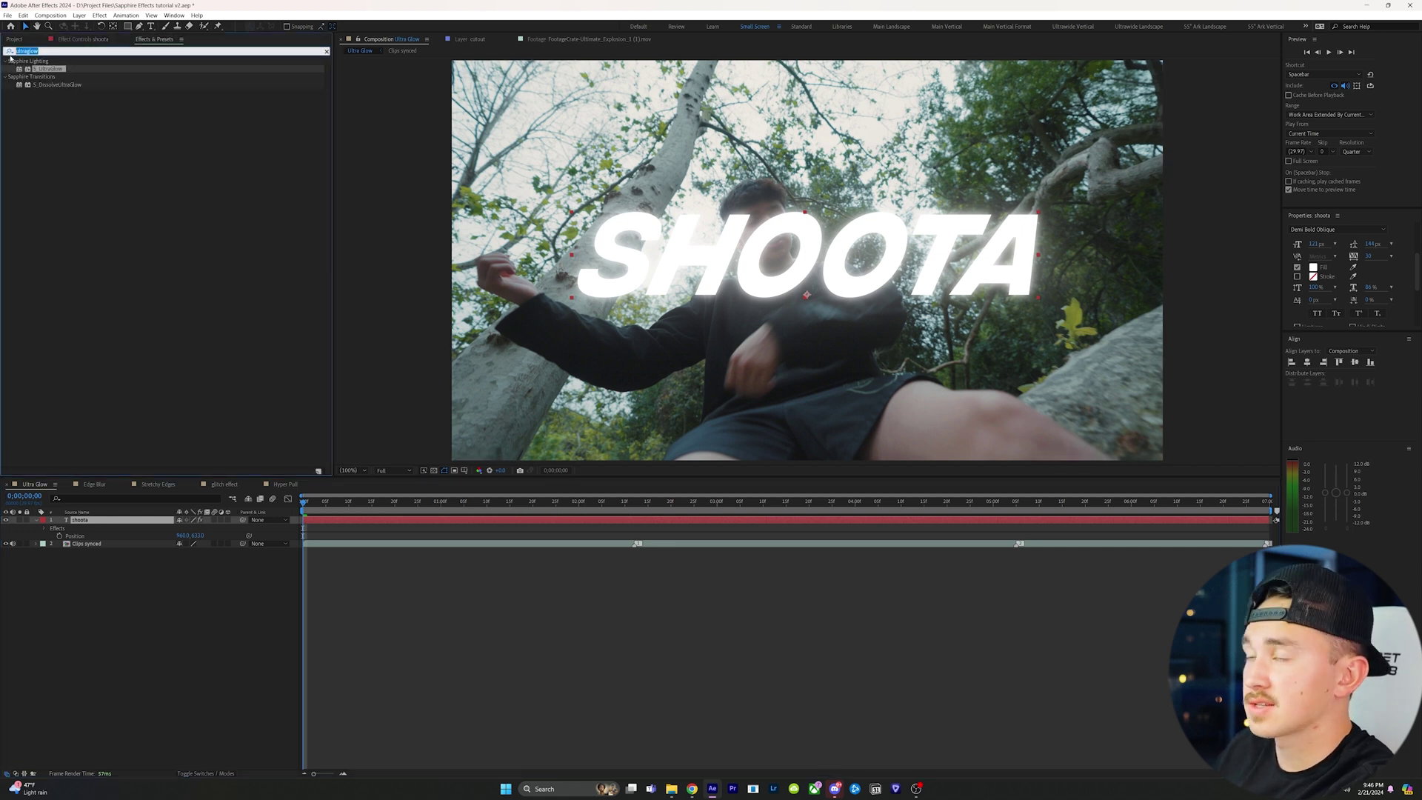
pyautogui.write('op shad')
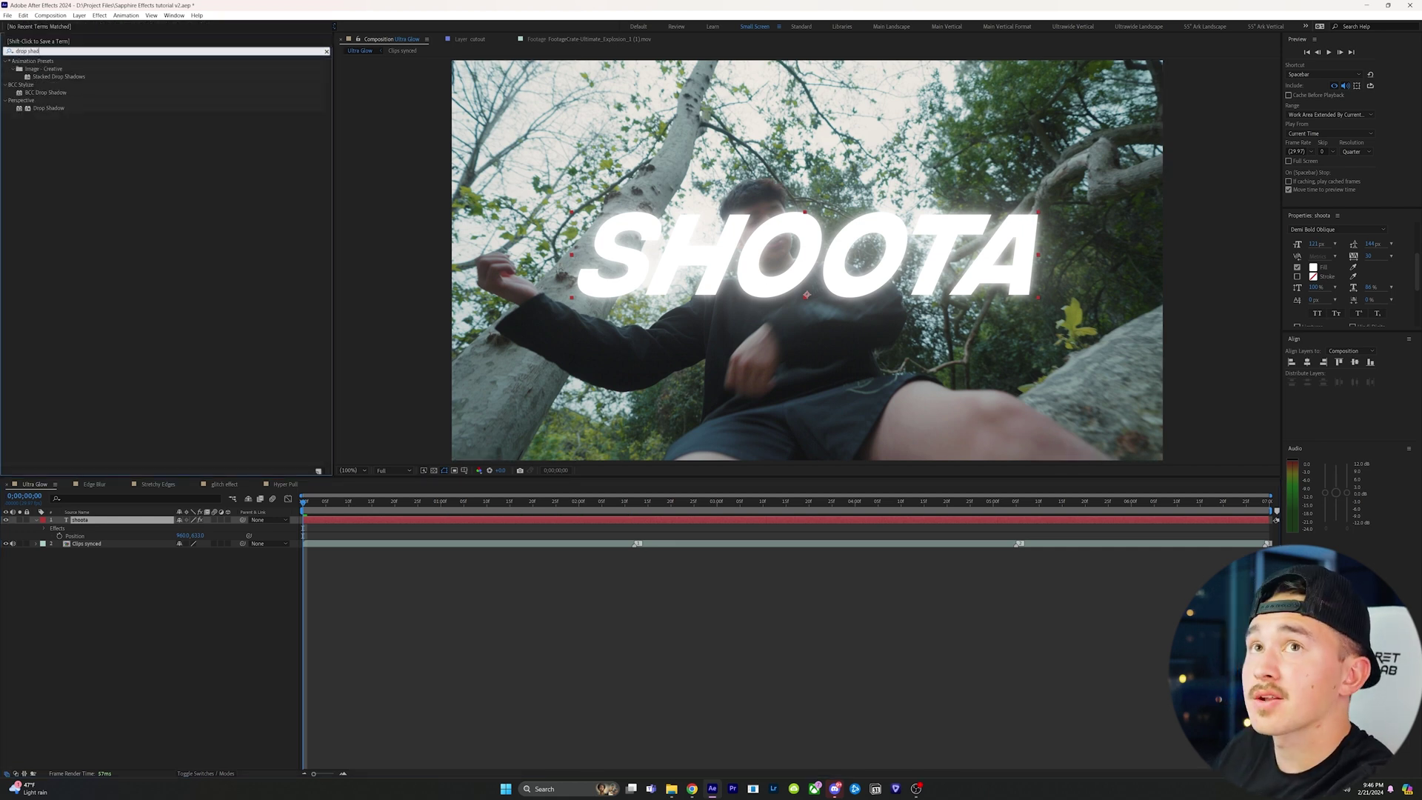
pyautogui.moveTo(48, 108); pyautogui.dragTo(311, 523)
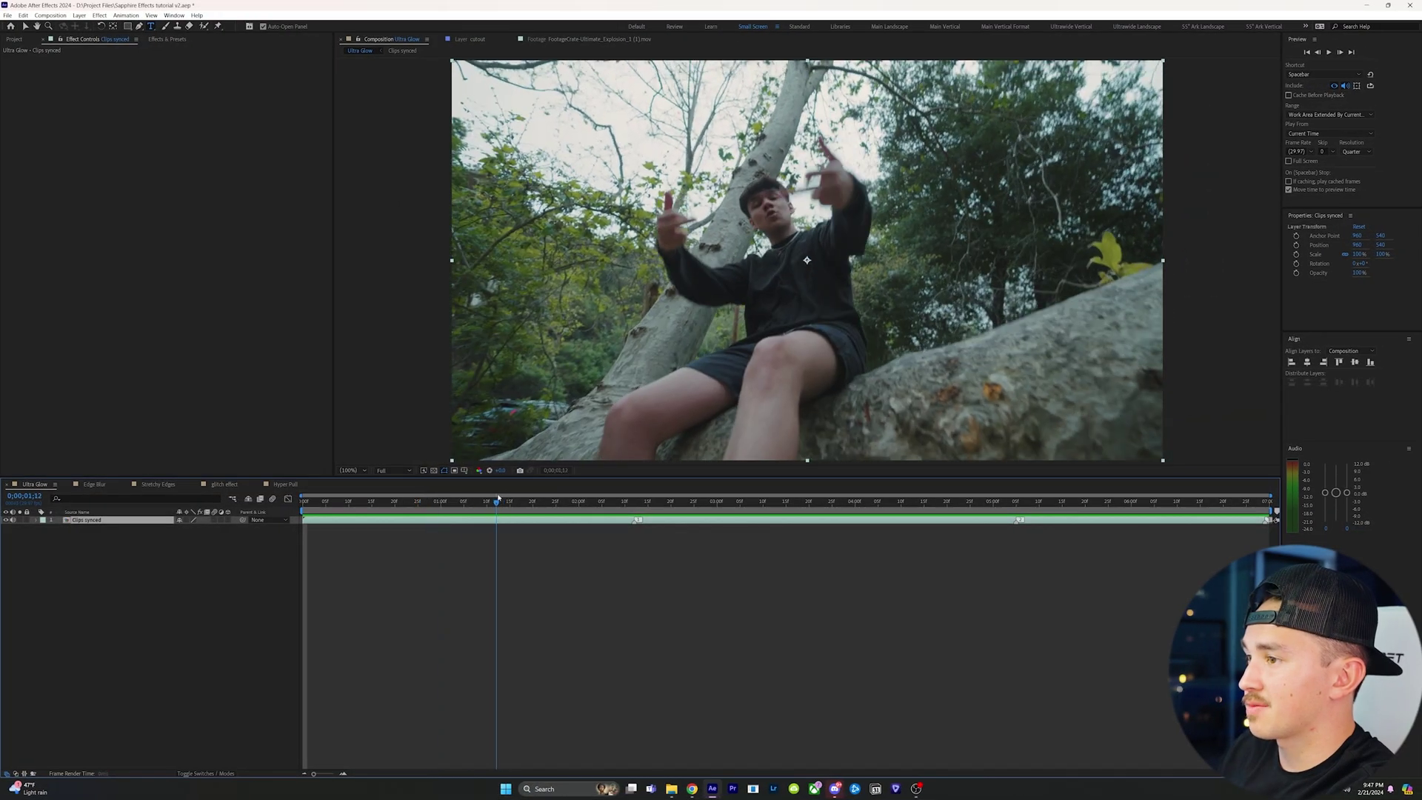
# Add an adjustment layer above the Clips synced layer and apply the S_UltraGlow effect to it
pyautogui.moveTo(498, 499); pyautogui.dragTo(791, 510)
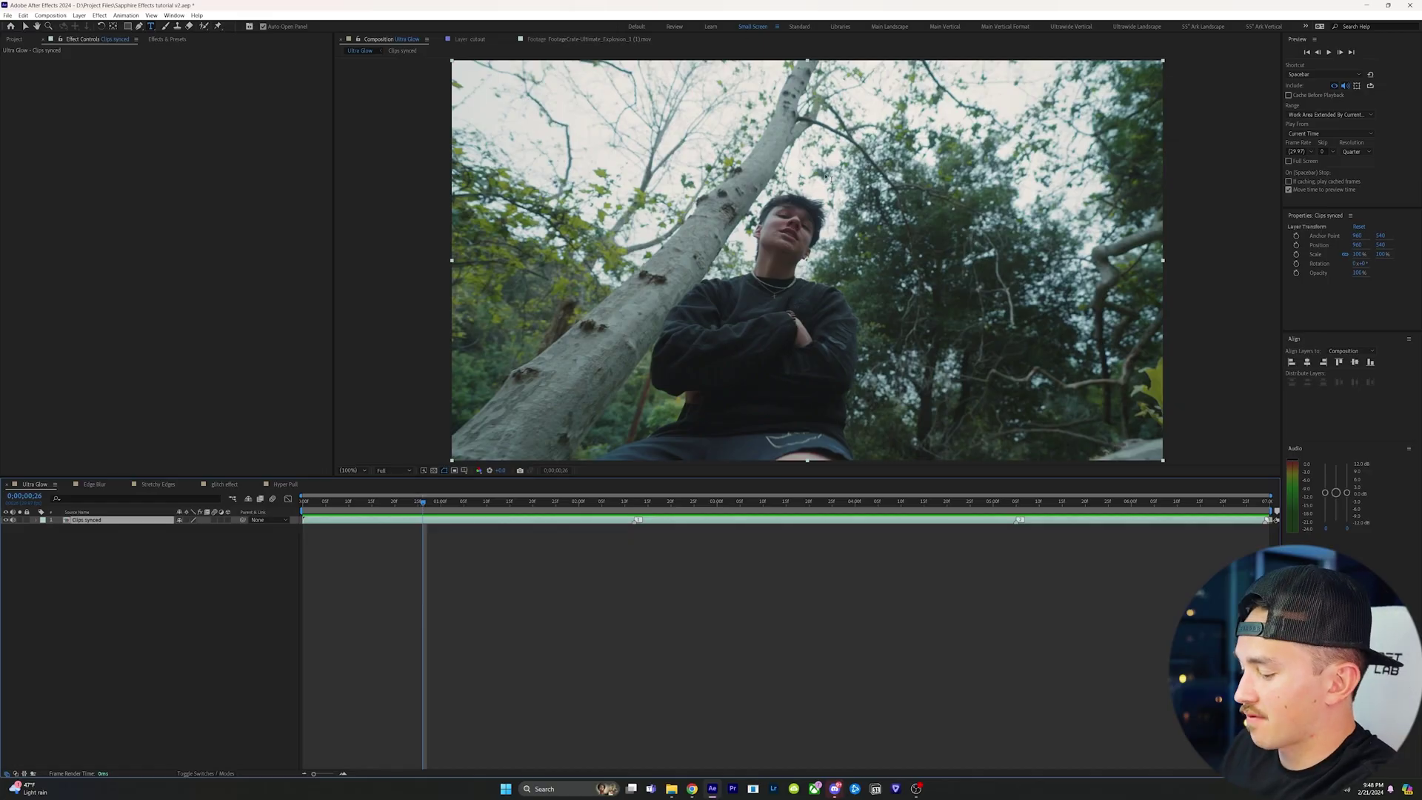
pyautogui.rightClick(430, 560)
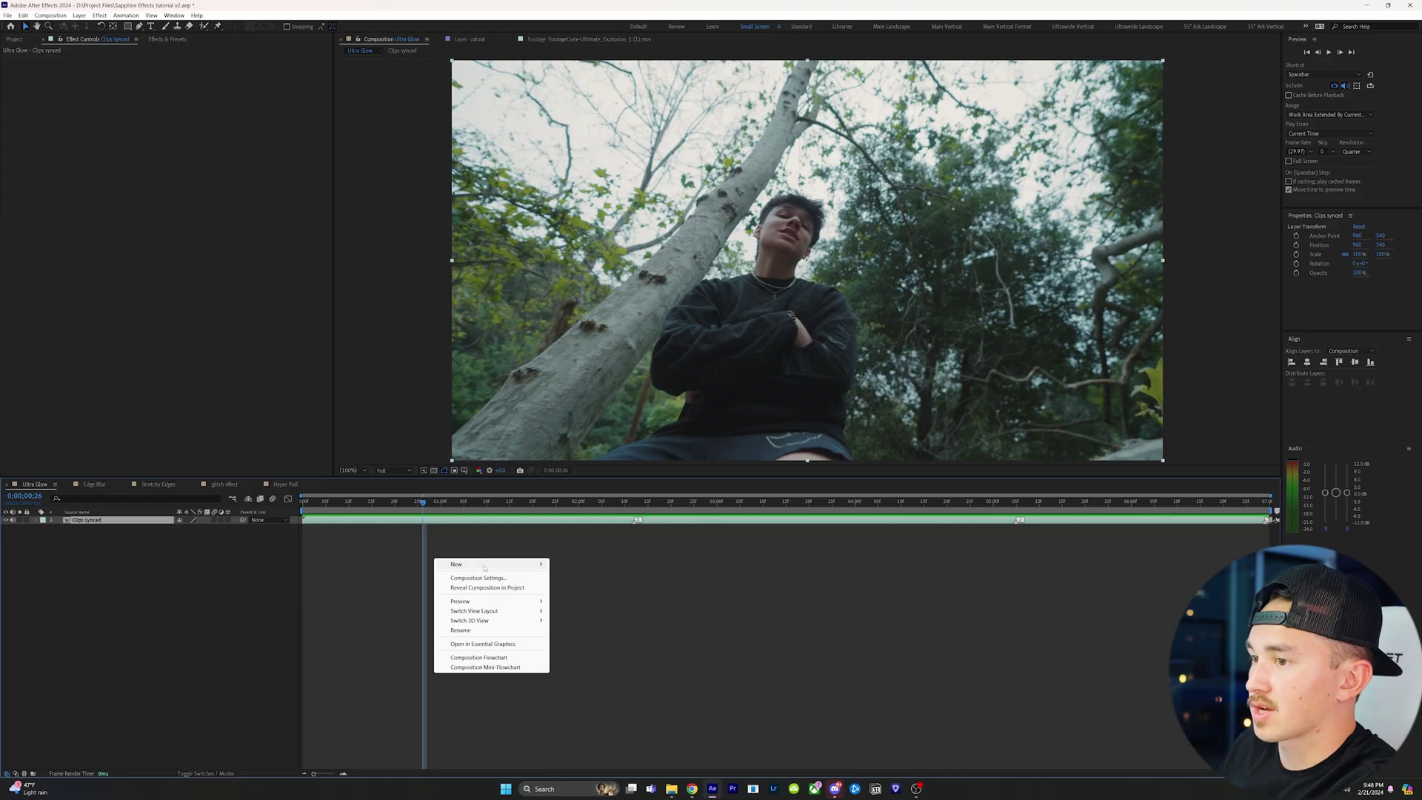
pyautogui.moveTo(459, 563)
pyautogui.click(592, 635)
pyautogui.hotkey('ctrl', '5')
pyautogui.write('ultra')
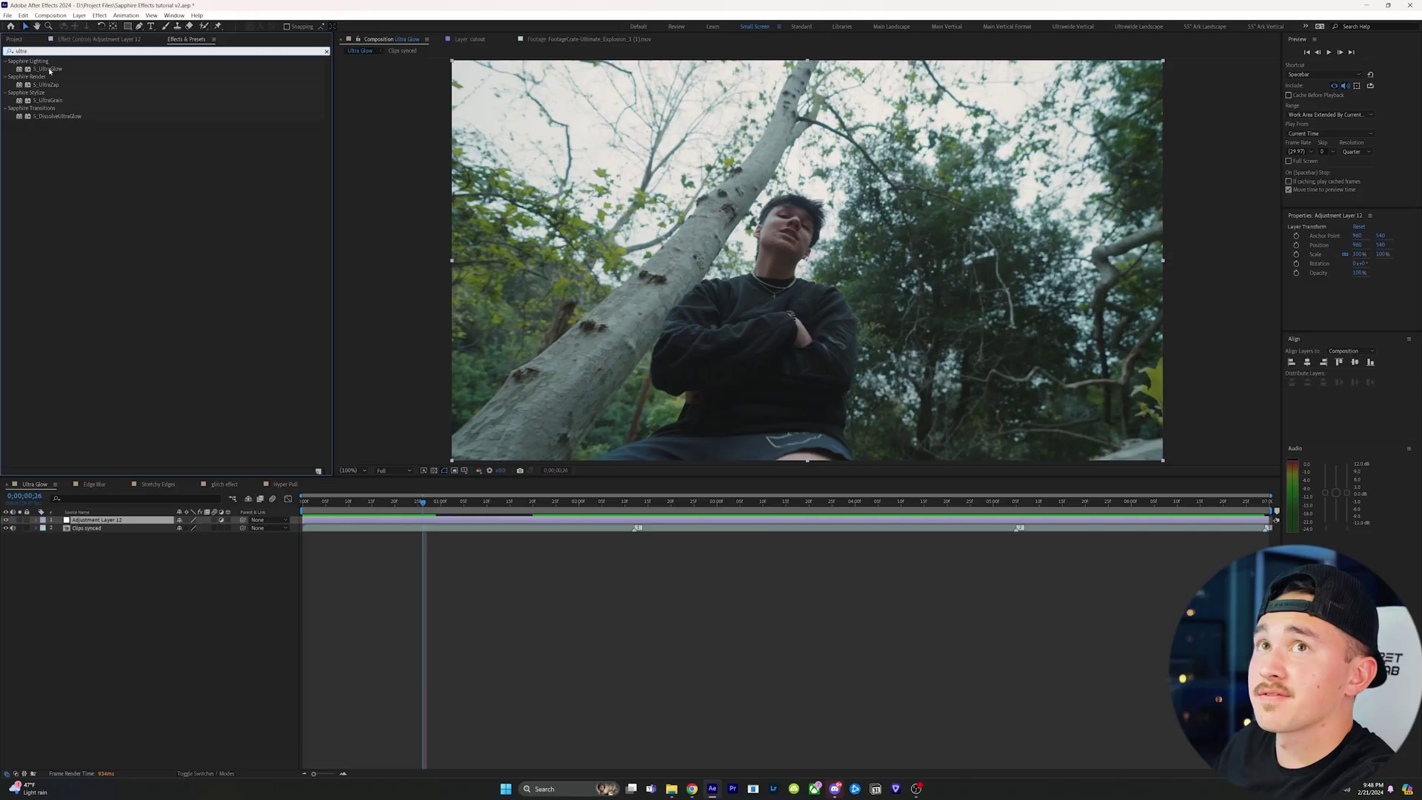
pyautogui.moveTo(50, 71); pyautogui.dragTo(423, 521)
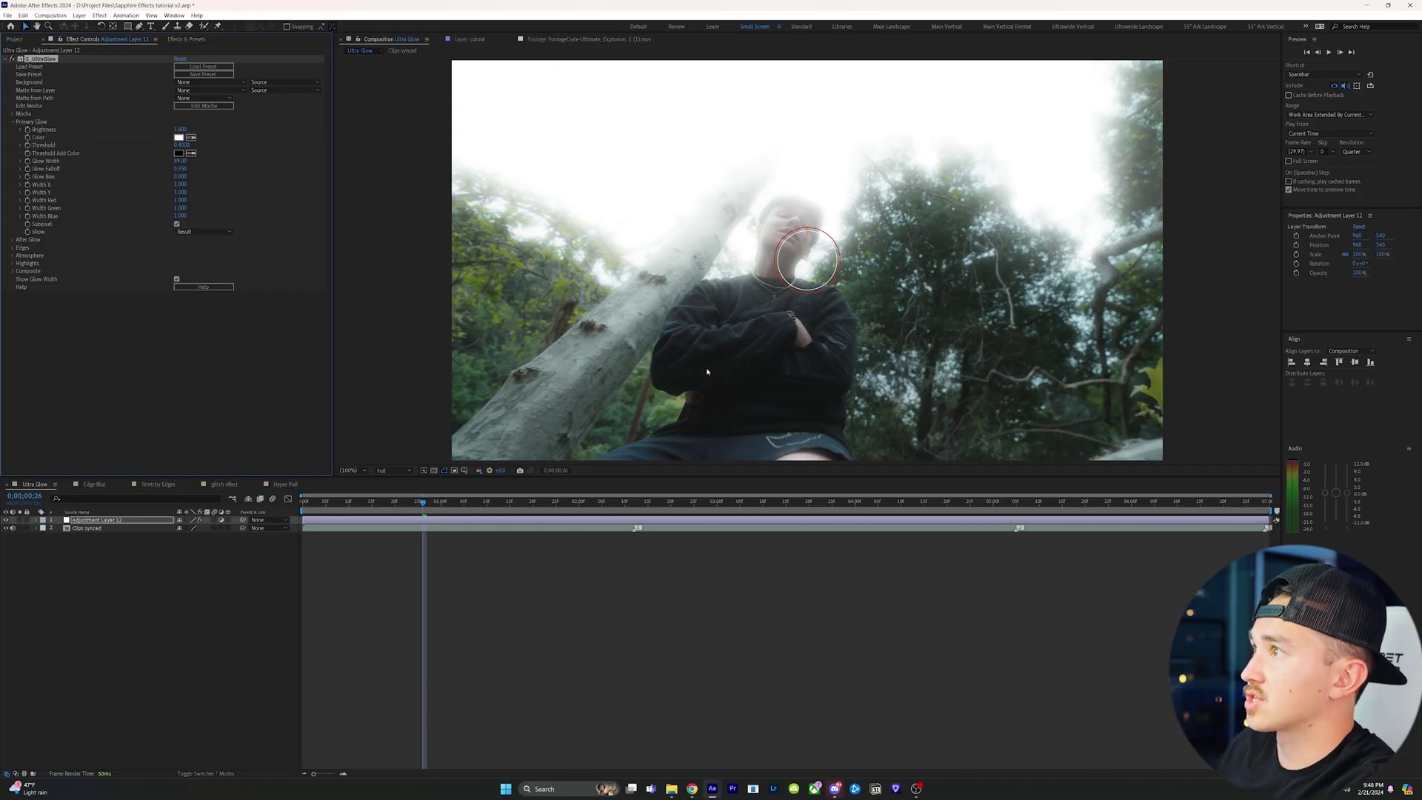
# Set the adjustment layer's primary glow Brightness to 1 and Threshold to .3
pyautogui.press('space')
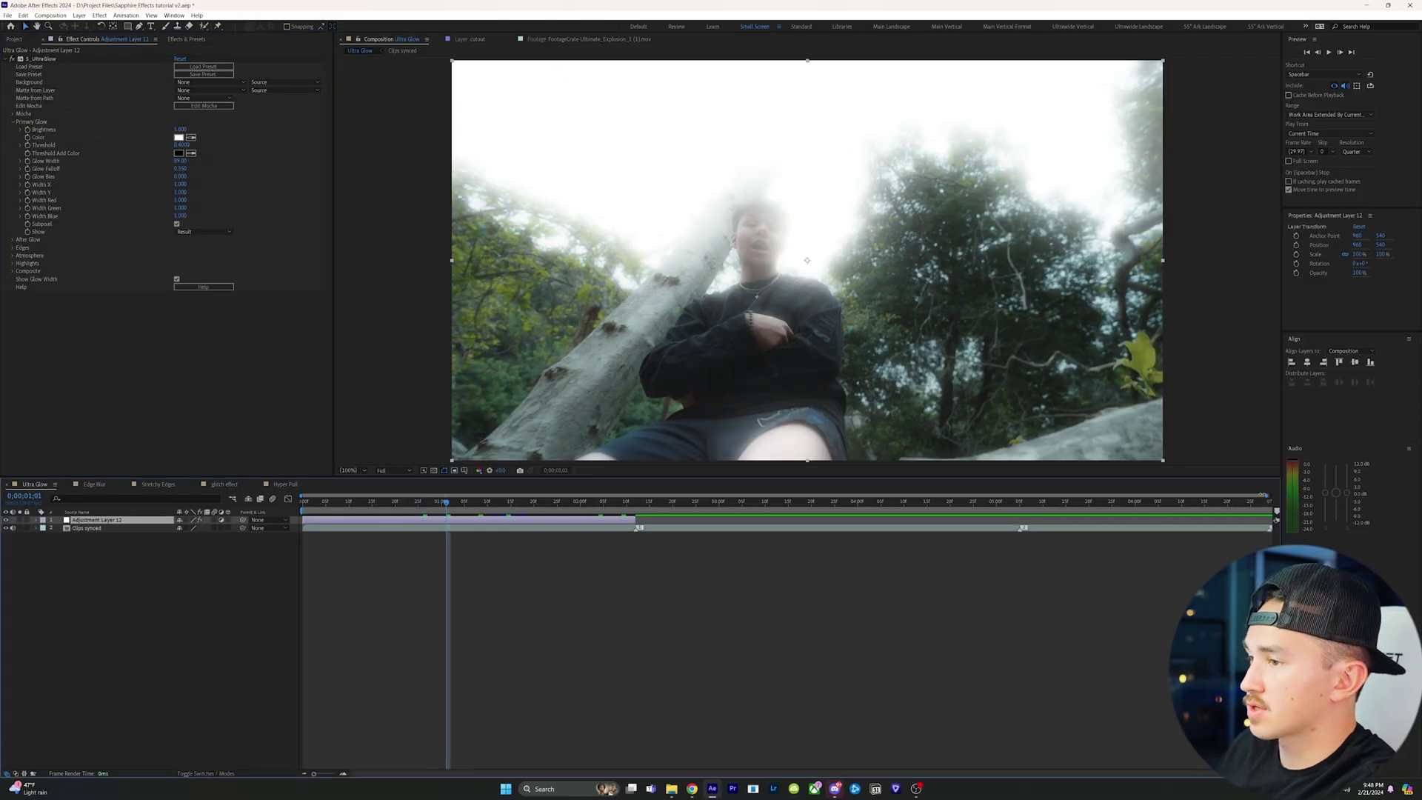
pyautogui.press('=')
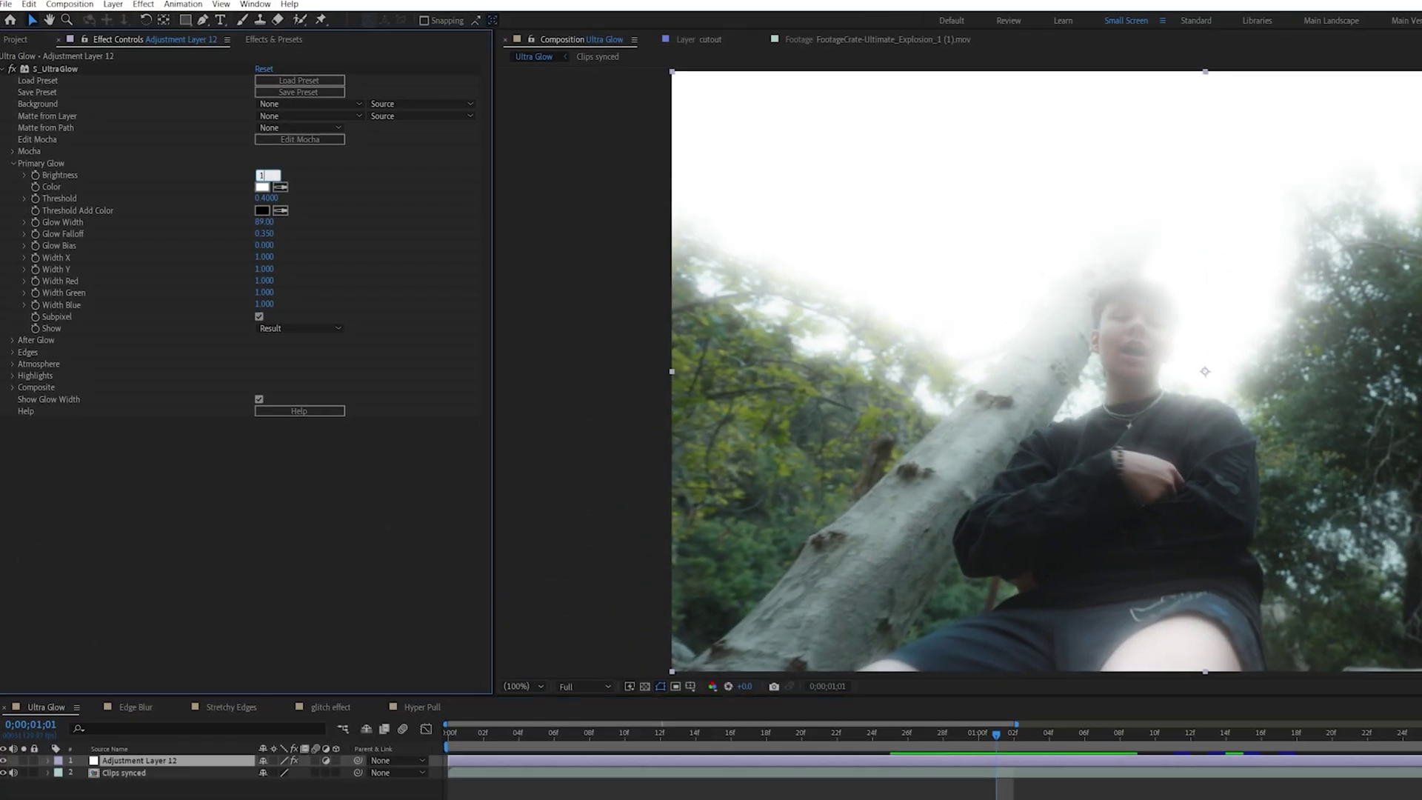
pyautogui.click(265, 175)
pyautogui.write('1')
pyautogui.press('Return')
pyautogui.click(264, 198)
pyautogui.write('.3')
pyautogui.press('Return')
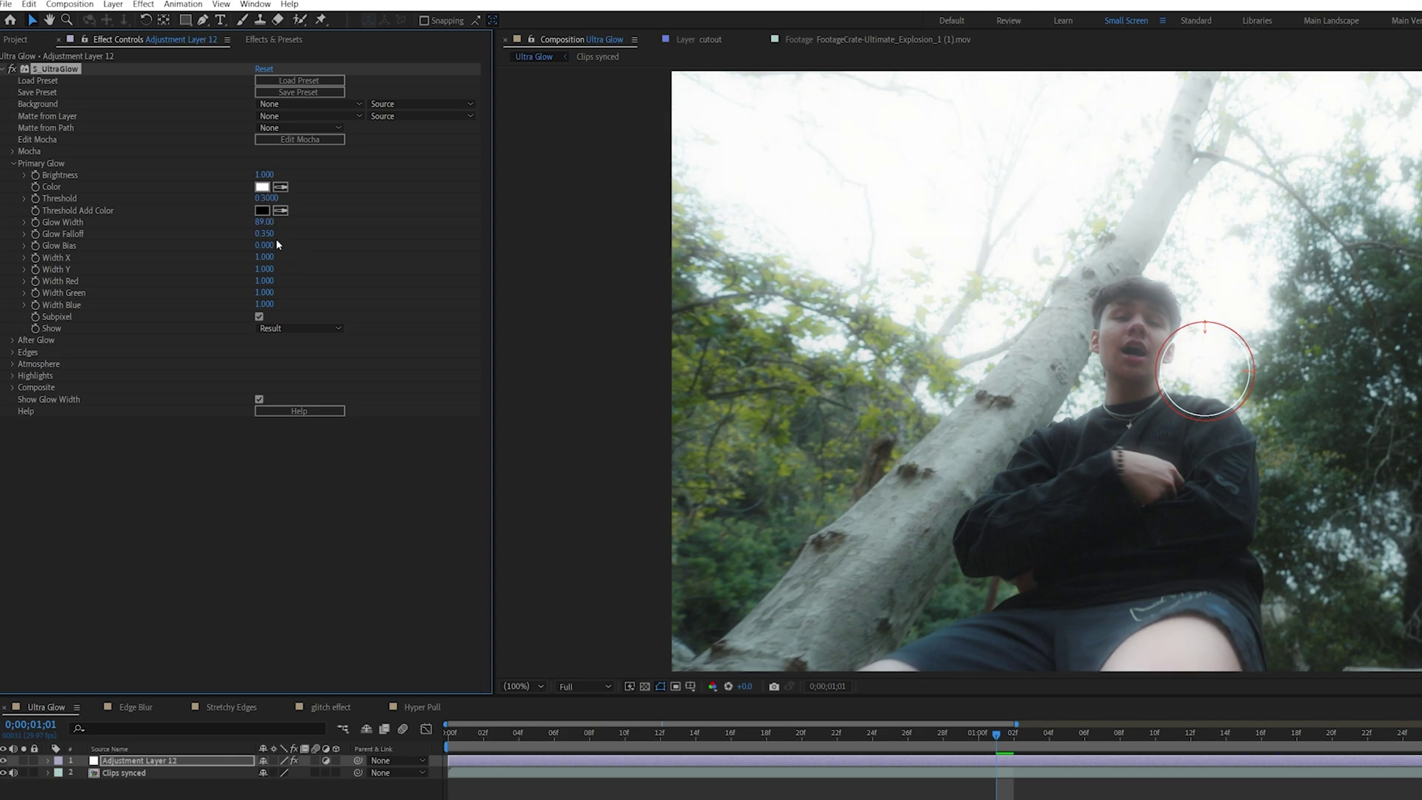
# Set the adjustment layer's primary Glow Width to 225
pyautogui.click(267, 223)
pyautogui.write('225')
pyautogui.press('Return')
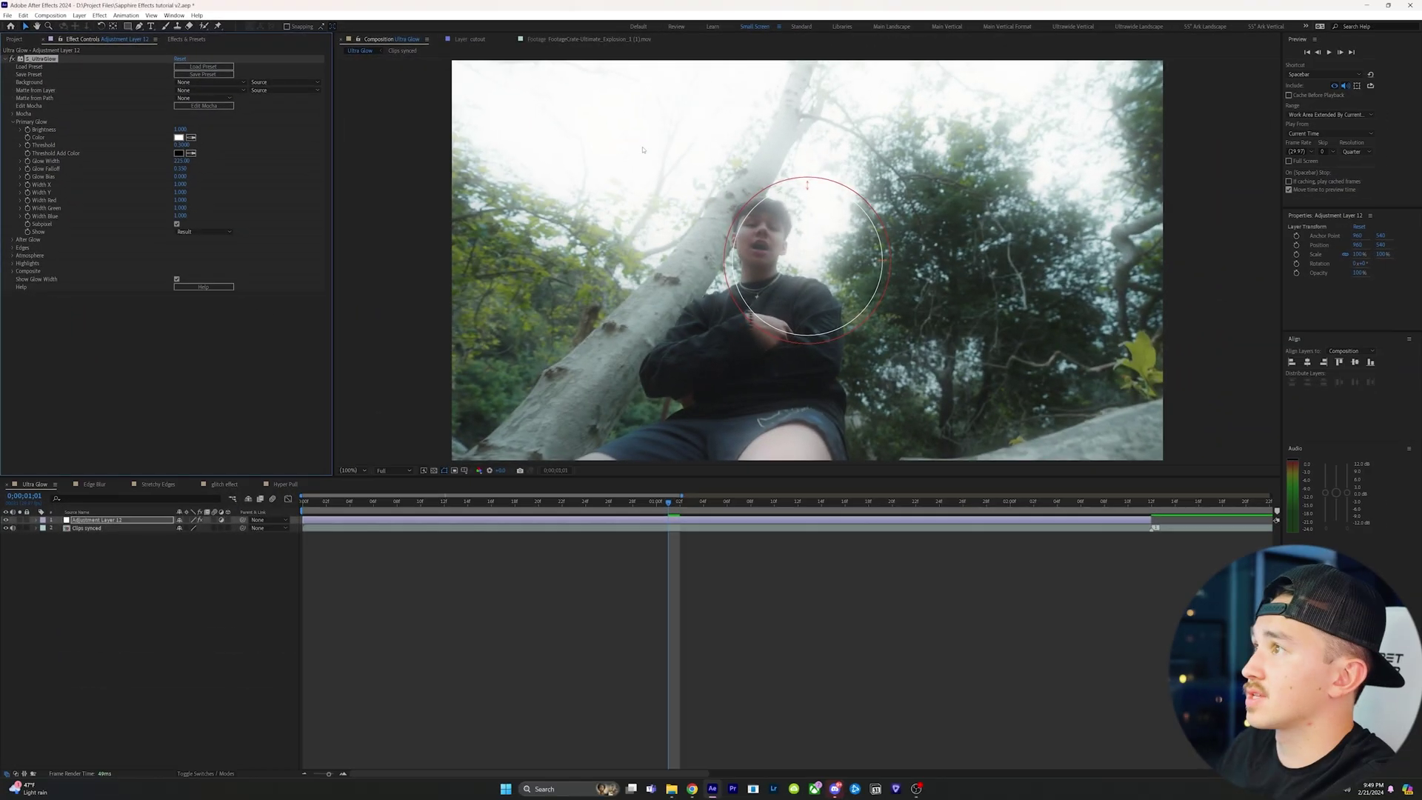
pyautogui.click(145, 337)
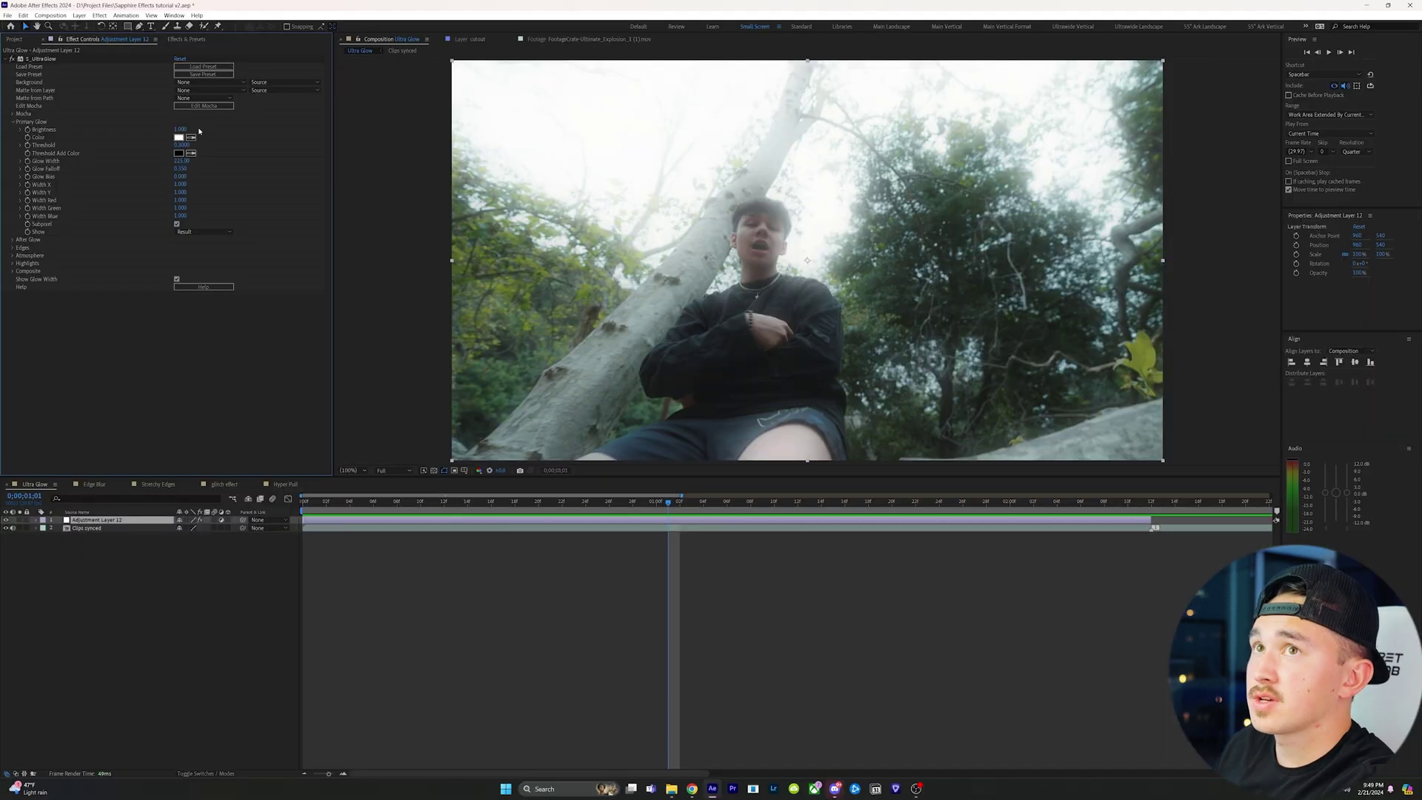
# Change the adjustment layer's primary glow color from white to a pale green
pyautogui.moveTo(179, 129)
pyautogui.mouseDown()
pyautogui.moveTo(191, 143)
pyautogui.moveTo(176, 145)
pyautogui.mouseUp()
pyautogui.click(623, 504)
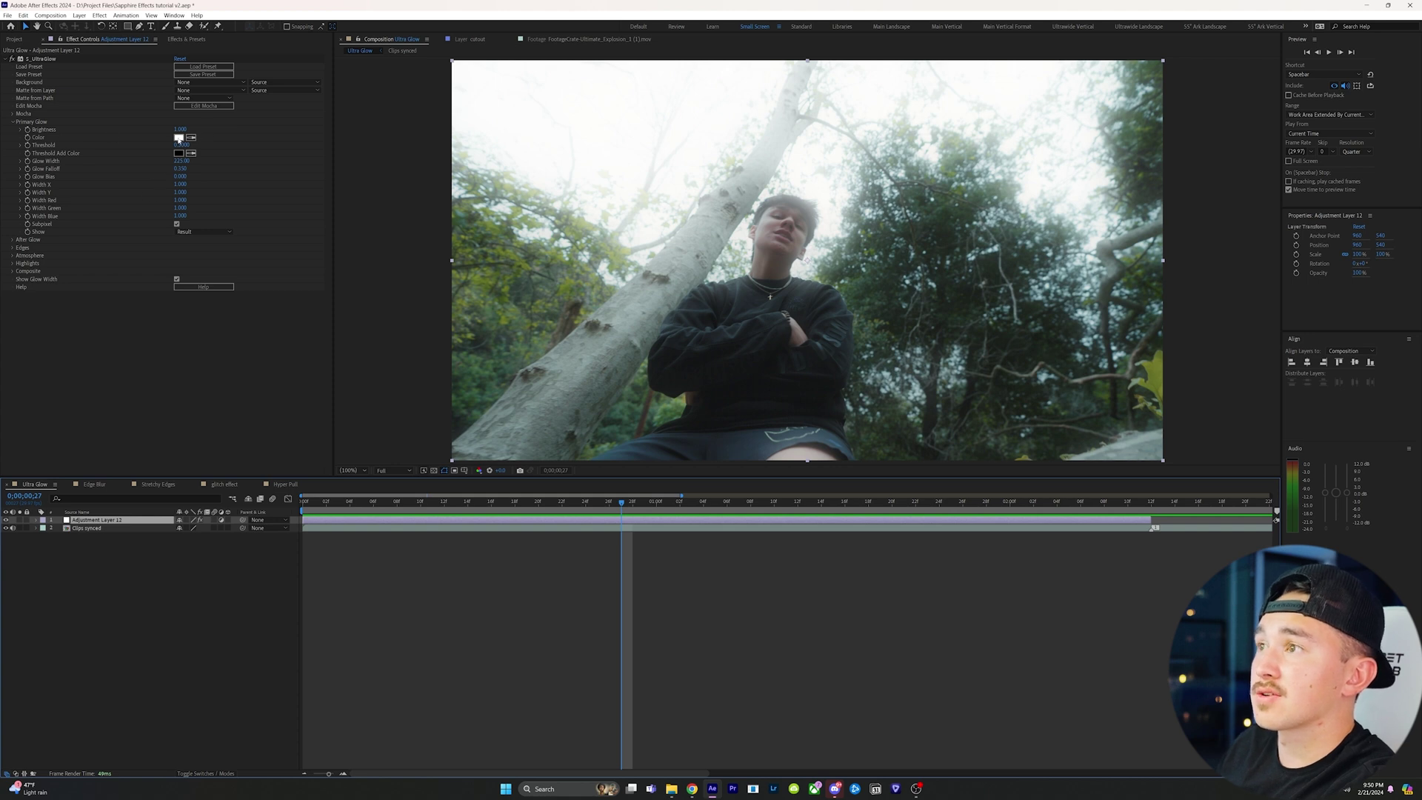
pyautogui.click(178, 137)
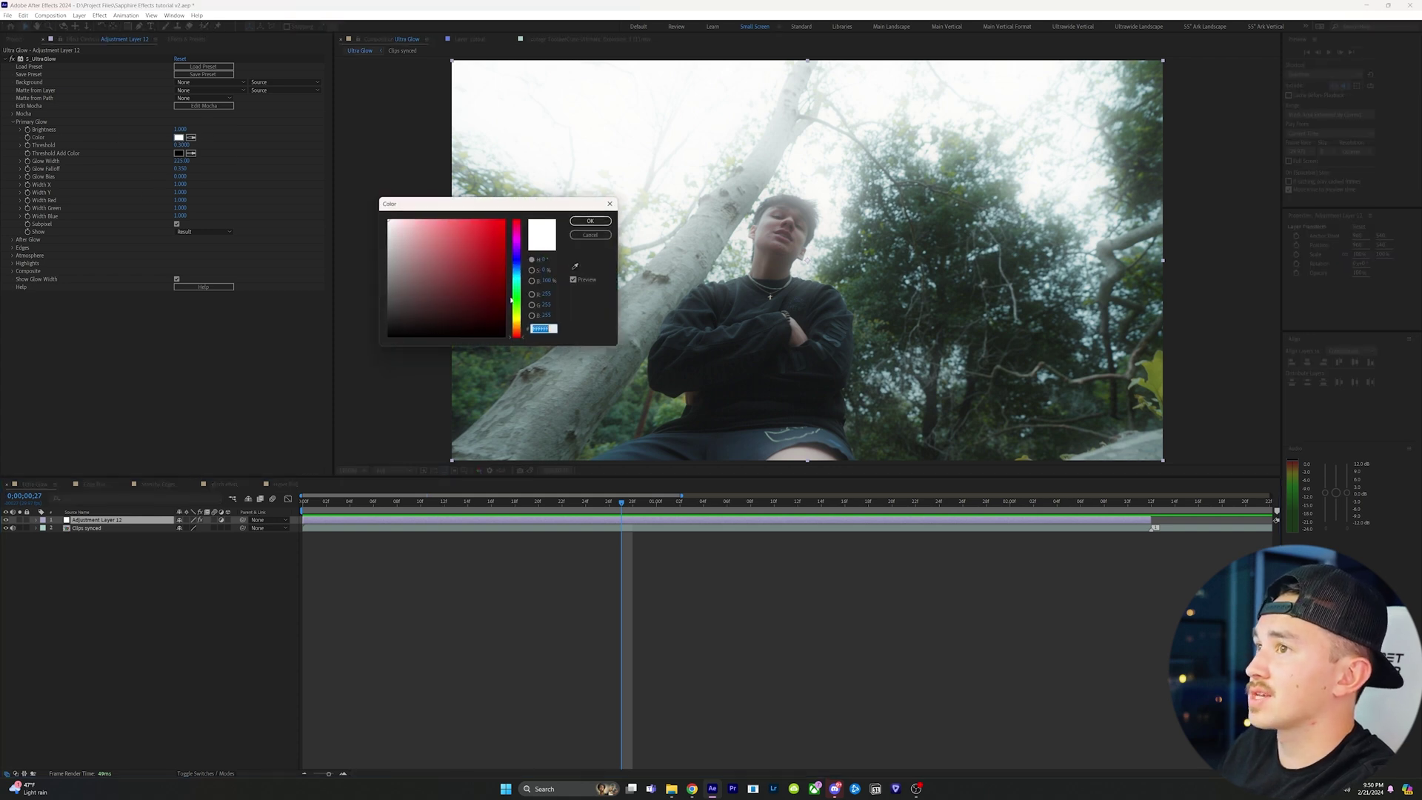
pyautogui.click(517, 304)
pyautogui.click(419, 220)
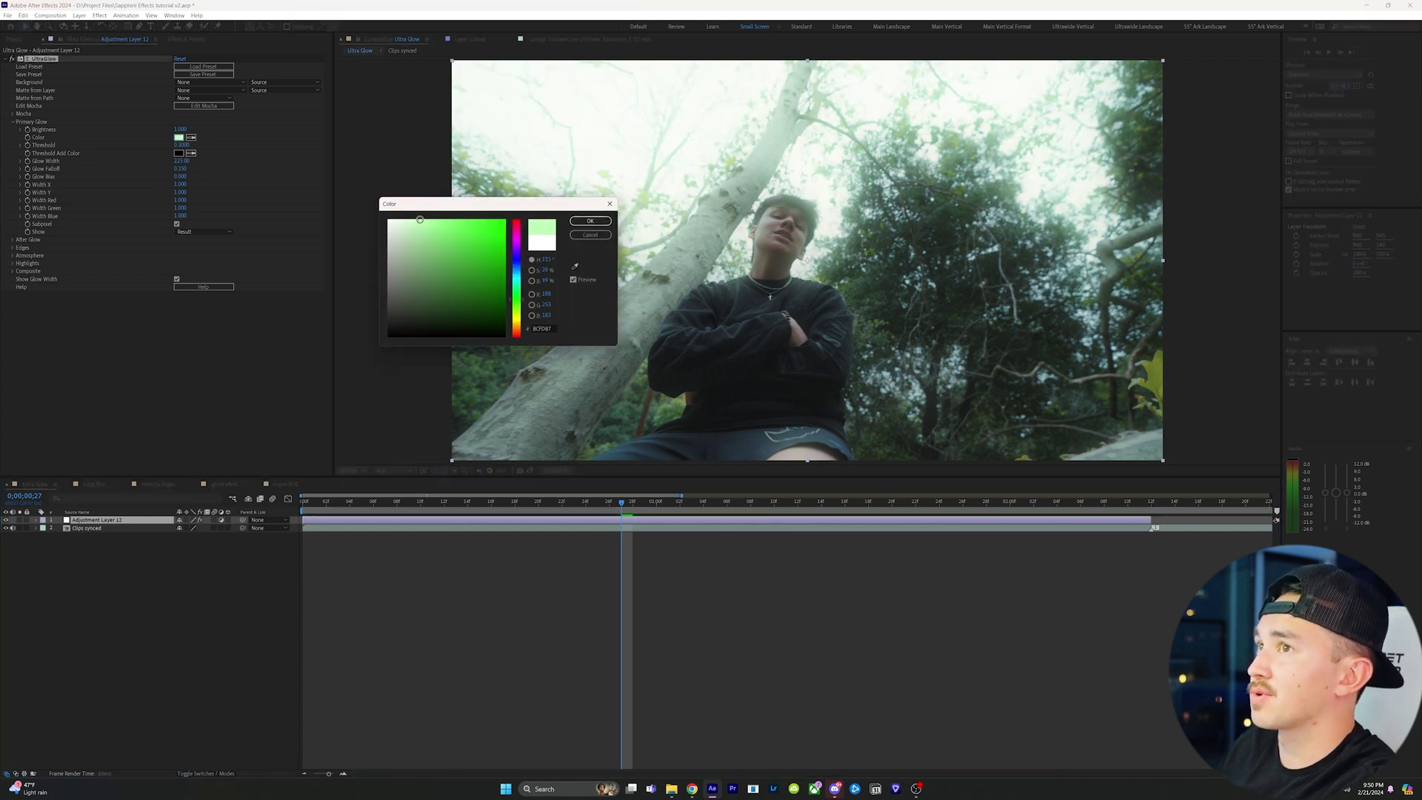
pyautogui.click(587, 222)
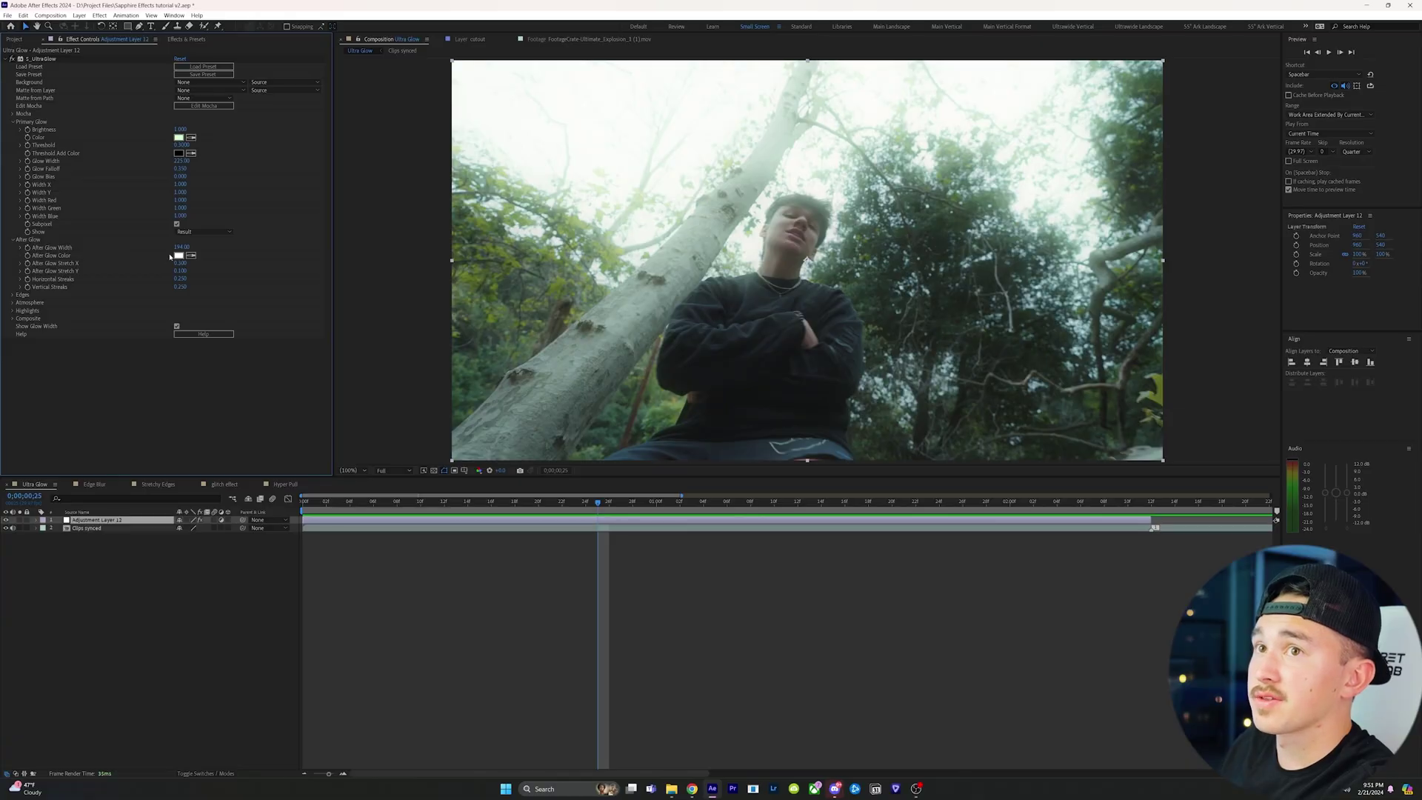
# Try a much larger After Glow Width on the adjustment layer's S_UltraGlow effect
pyautogui.moveTo(182, 249); pyautogui.dragTo(245, 244)
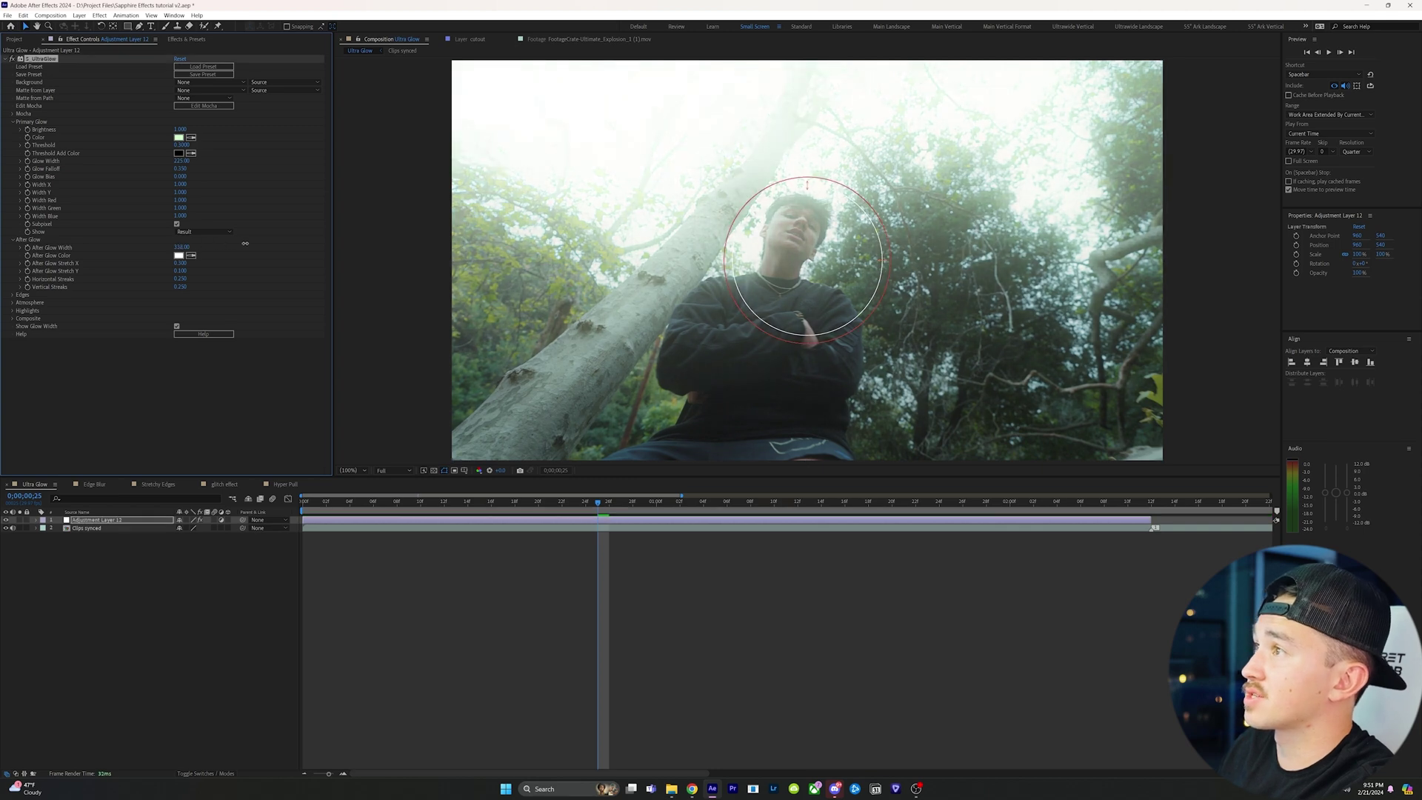
pyautogui.moveTo(245, 243); pyautogui.dragTo(249, 242)
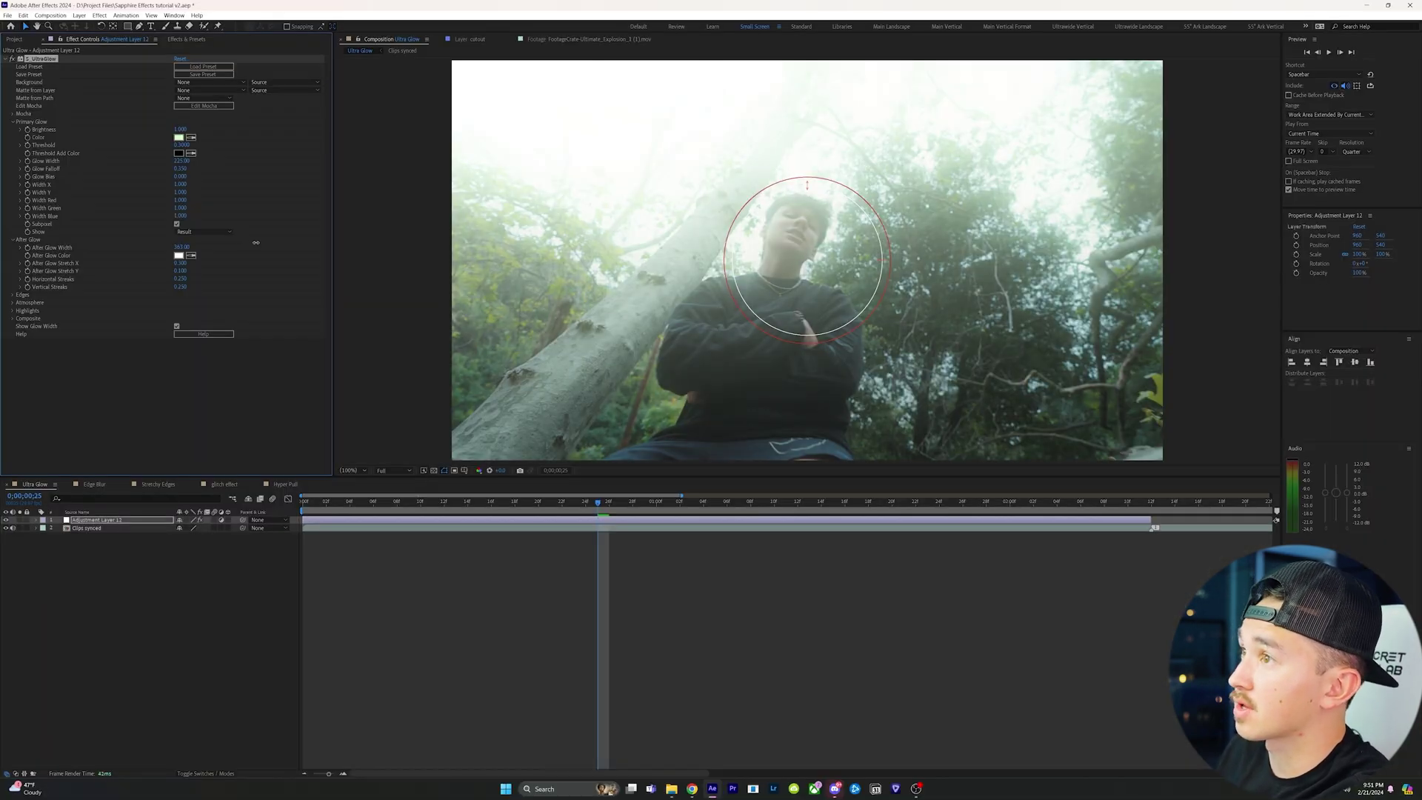
pyautogui.click(13, 240)
# Enable Edge Detect in the Edges settings of the adjustment layer's S_UltraGlow effect
pyautogui.click(13, 248)
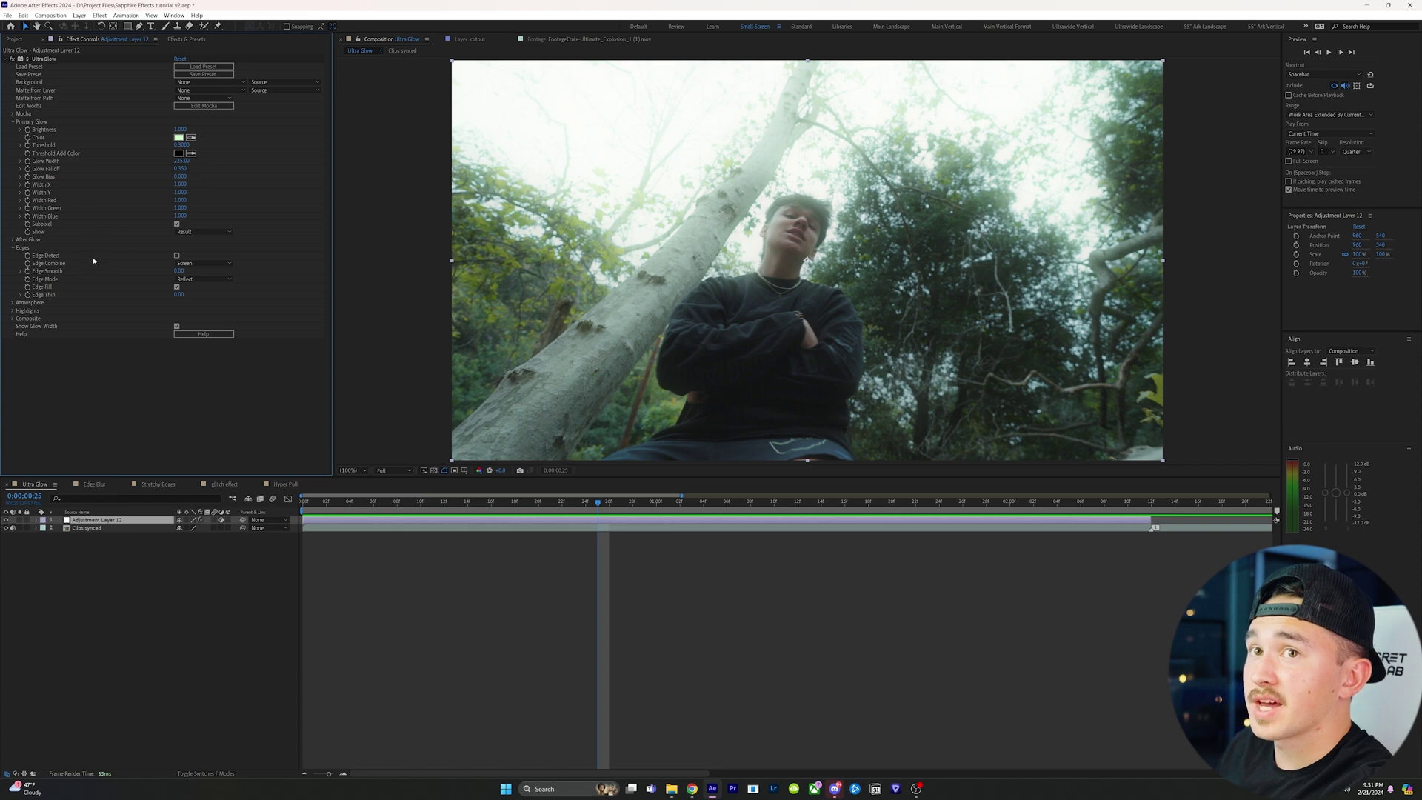
pyautogui.click(176, 257)
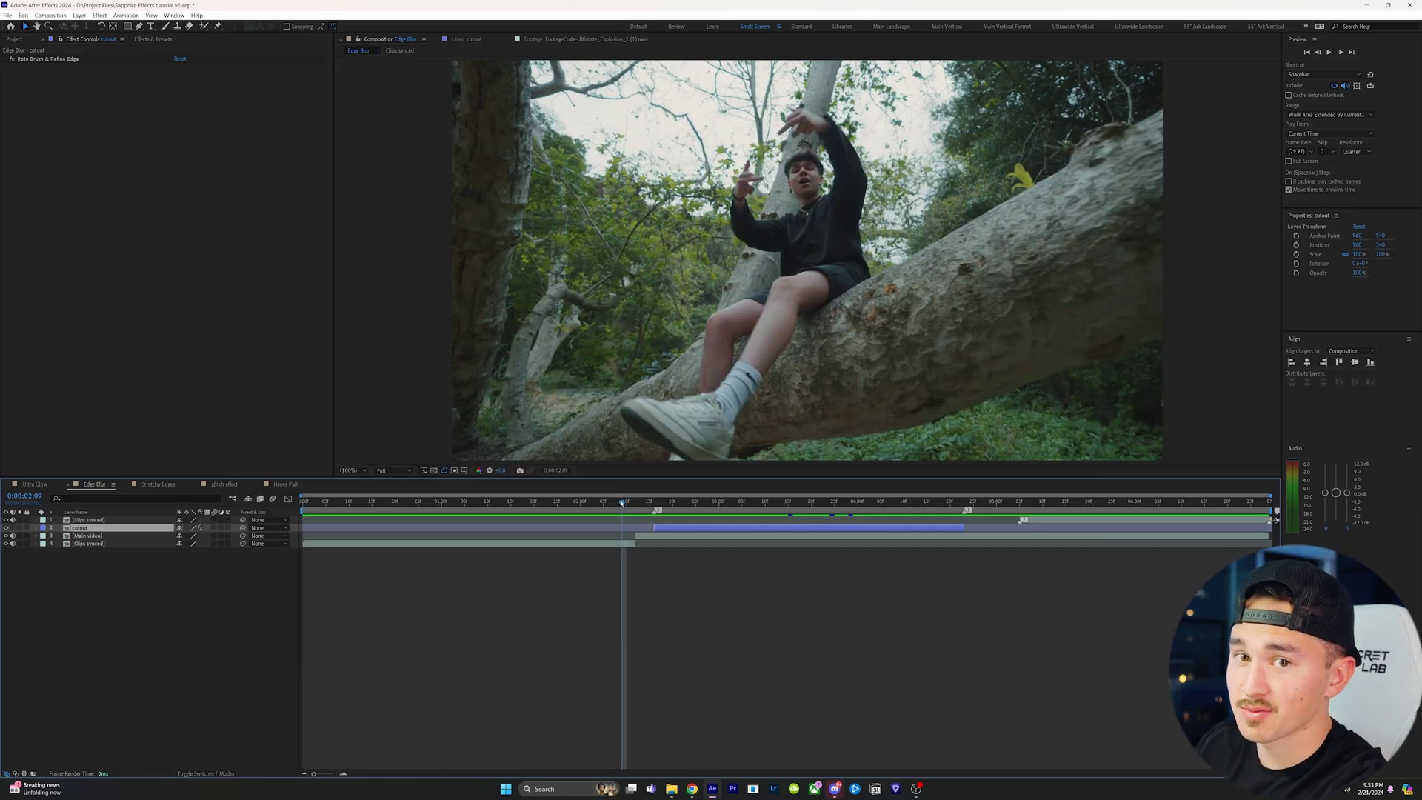
# Inspect the subject's cutout in front of the explosion in the Edge Blur composition, toggling the cutout layer's visibility
pyautogui.moveTo(621, 503); pyautogui.dragTo(762, 504)
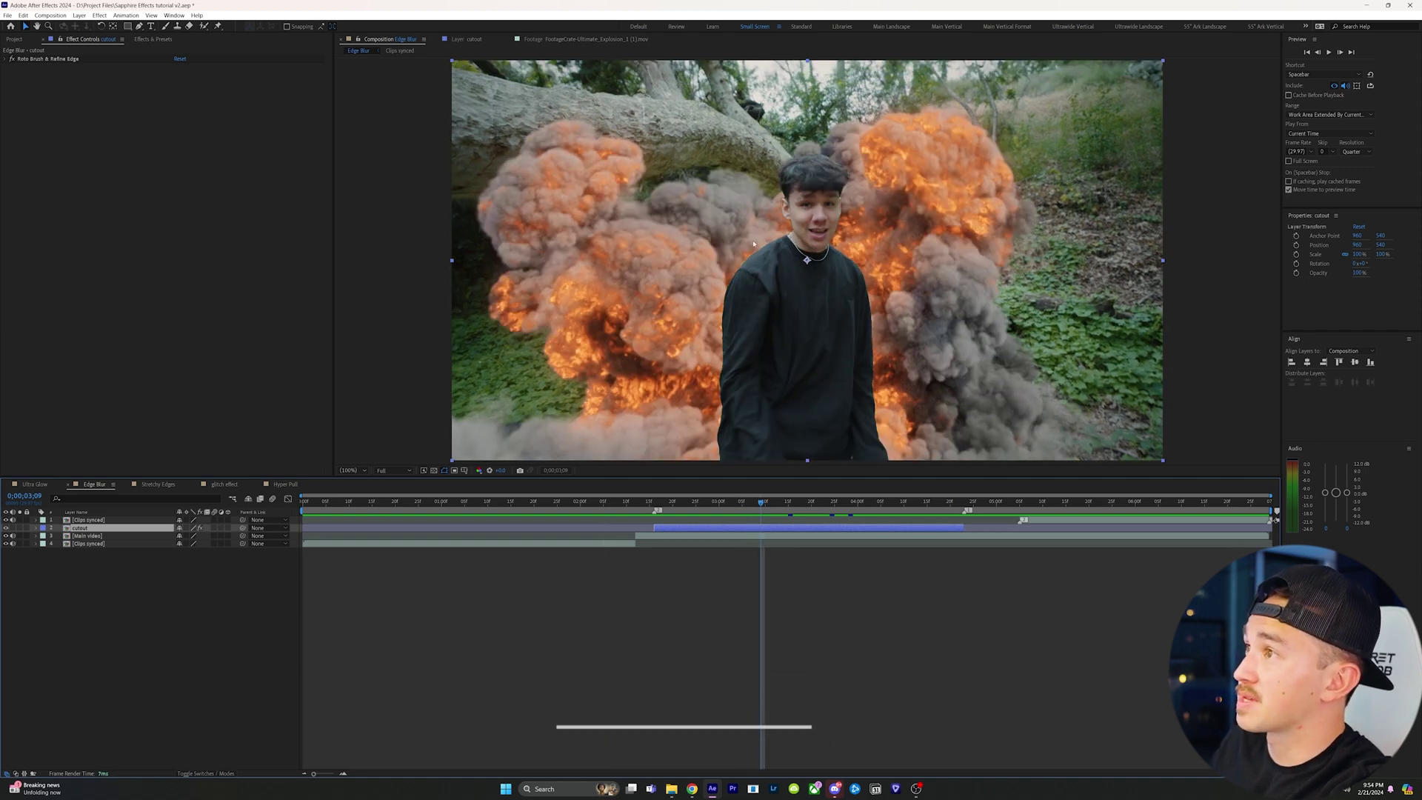
pyautogui.scroll(4, 685, 322)
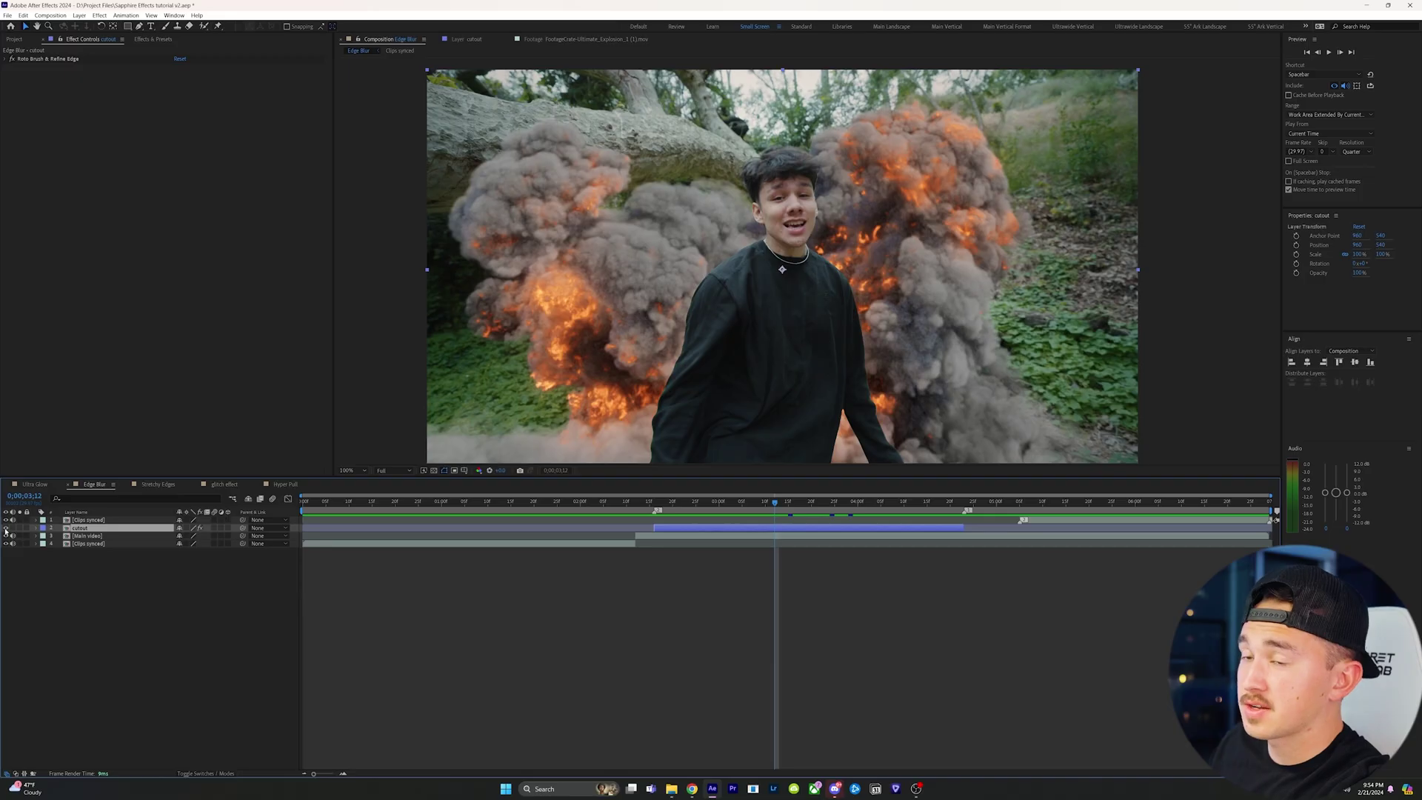
pyautogui.click(6, 527)
pyautogui.click(6, 527)
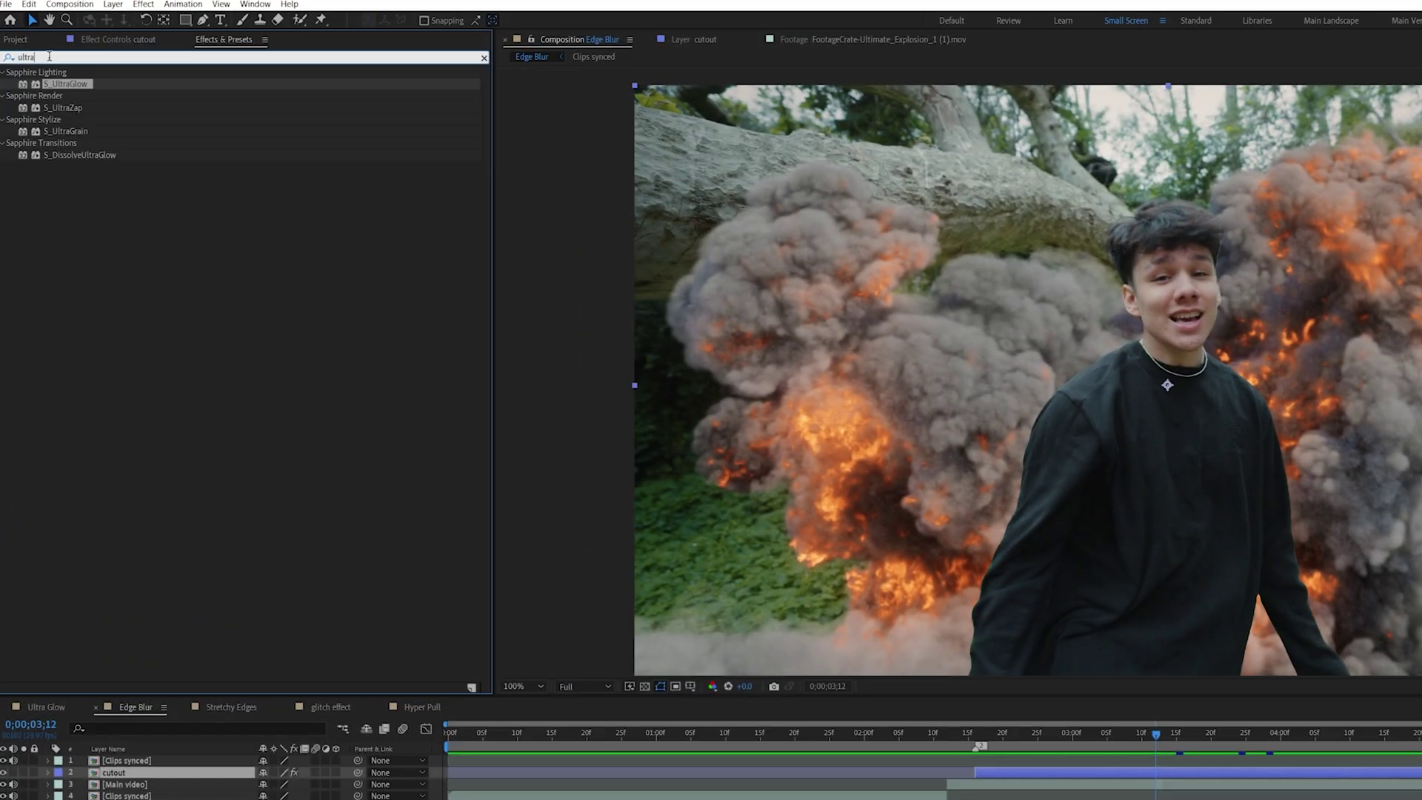
# Find the S_EdgeBlur effect, apply it to the cutout layer and inspect the subject's edges up close
pyautogui.press('BackSpace')
pyautogui.press('BackSpace')
pyautogui.press('BackSpace')
pyautogui.press('BackSpace')
pyautogui.press('BackSpace')
pyautogui.write('edgeb')
pyautogui.moveTo(64, 84); pyautogui.dragTo(1153, 774)
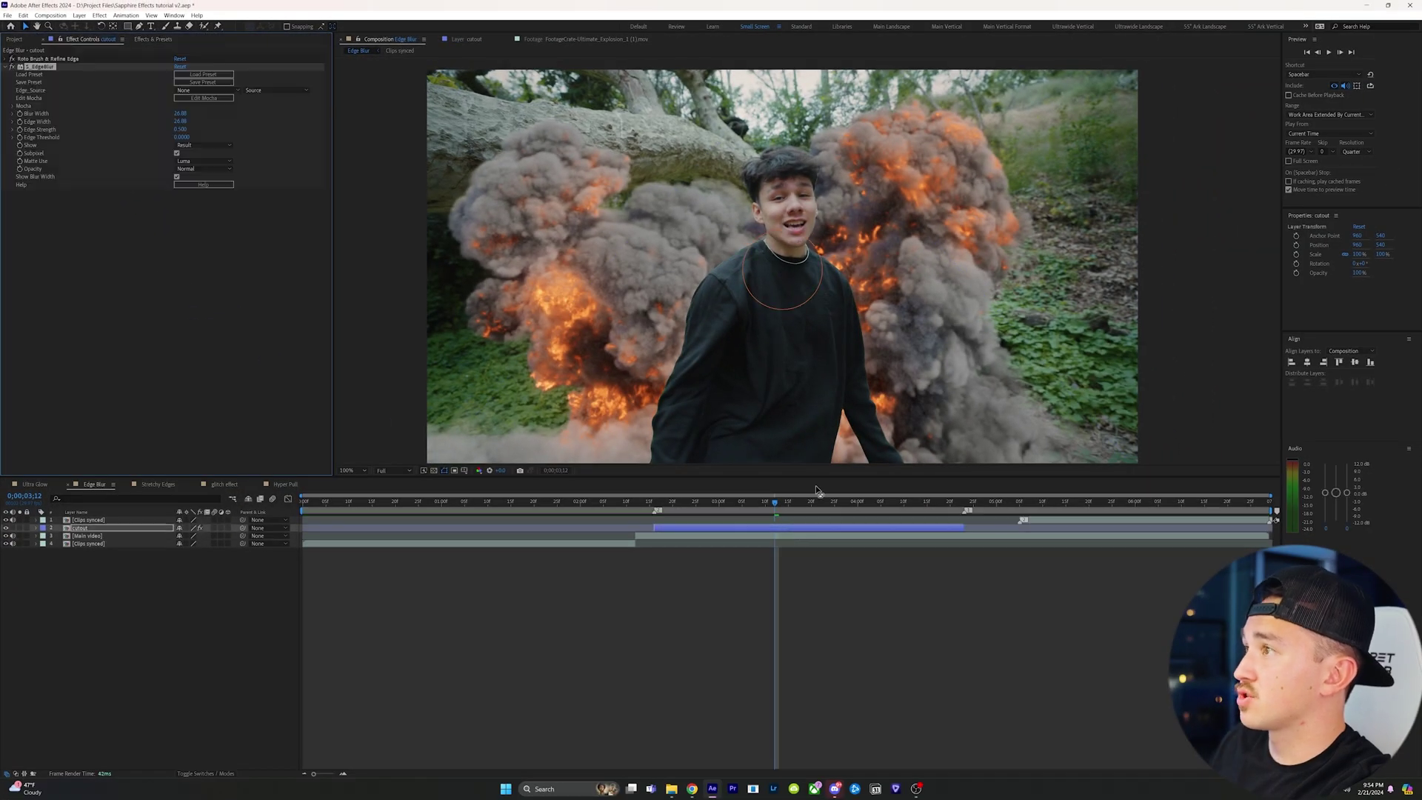
pyautogui.press('.')
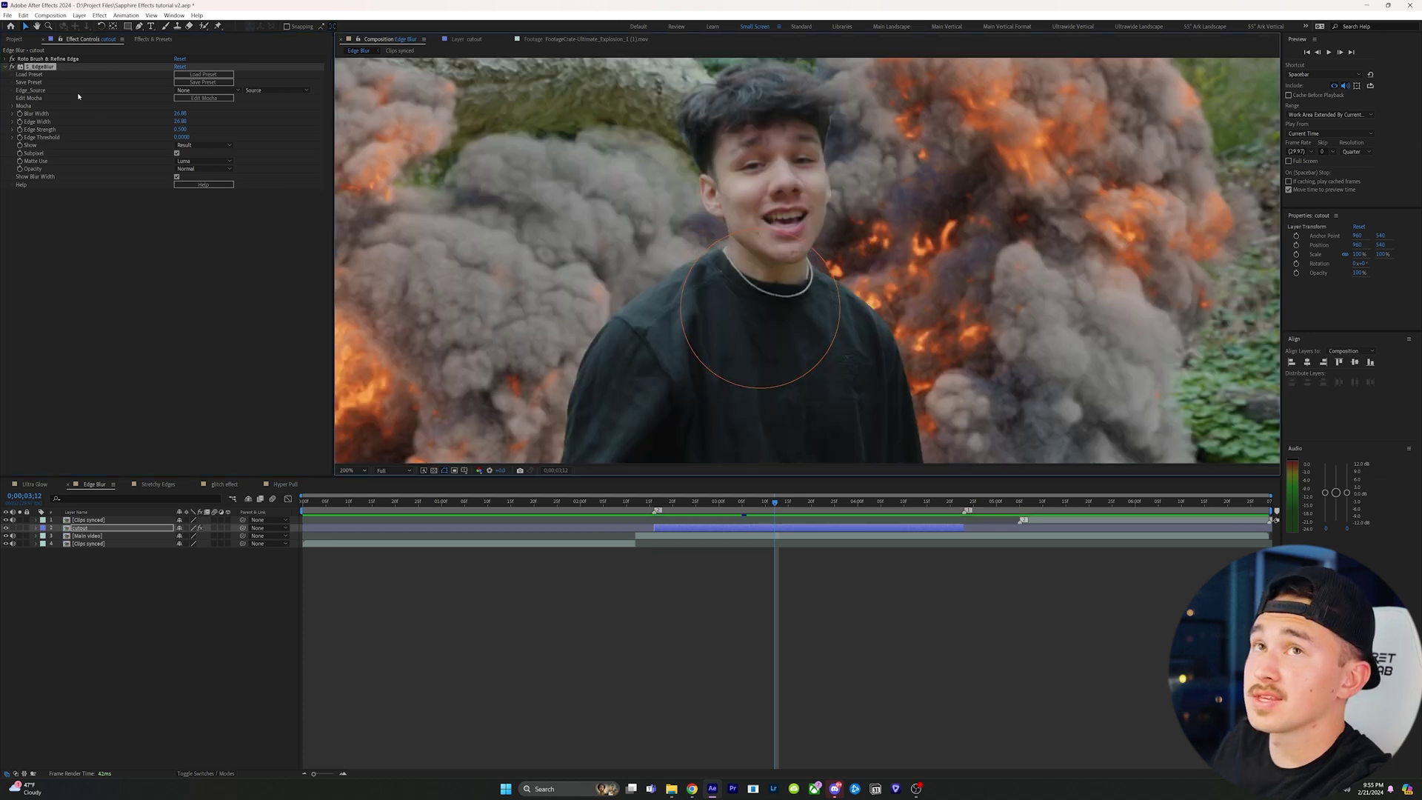
# Set the Blur Width to 27 and the Edge Width to 21 in the cutout layer's S_EdgeBlur effect
pyautogui.click(181, 114)
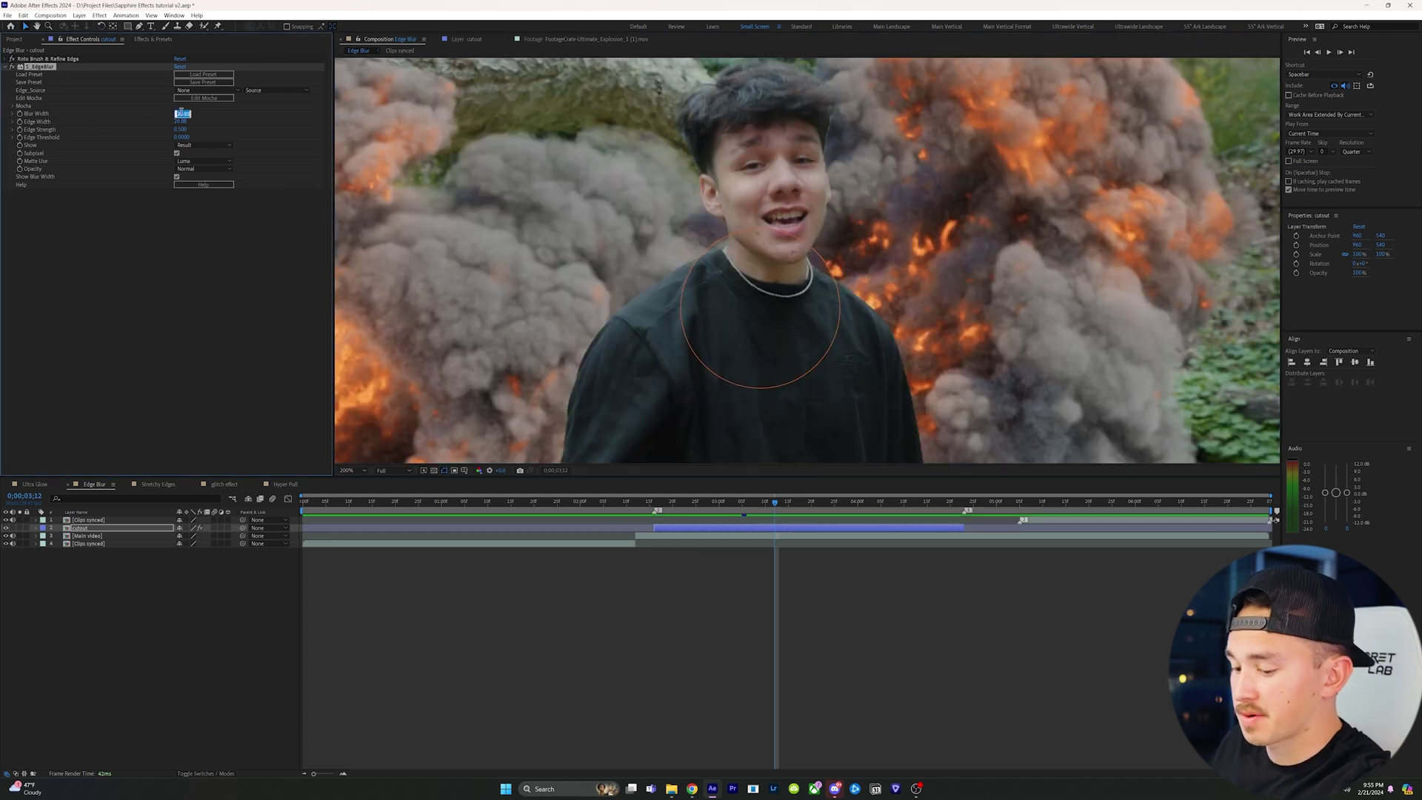
pyautogui.write('27')
pyautogui.press('Return')
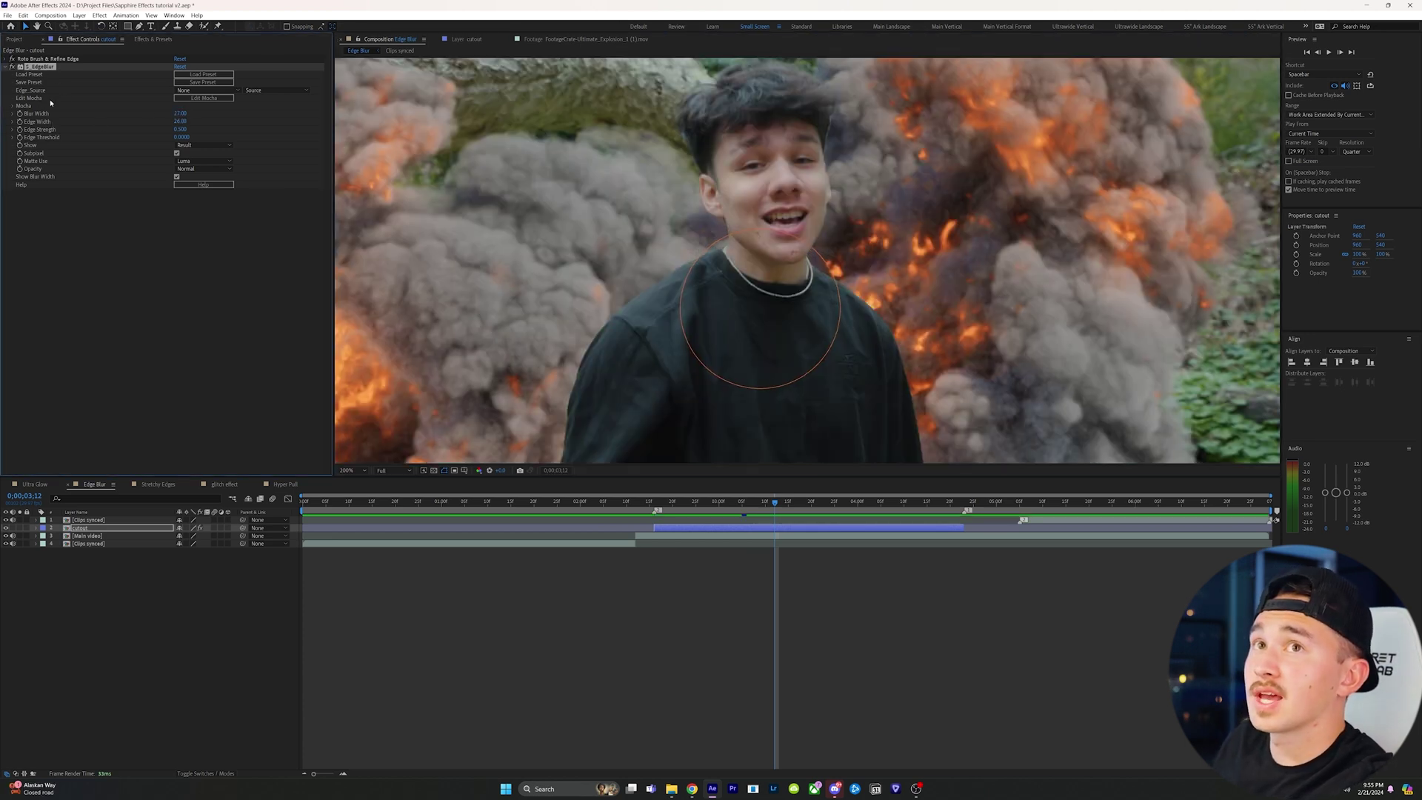
pyautogui.click(180, 122)
pyautogui.write('21')
pyautogui.press('Return')
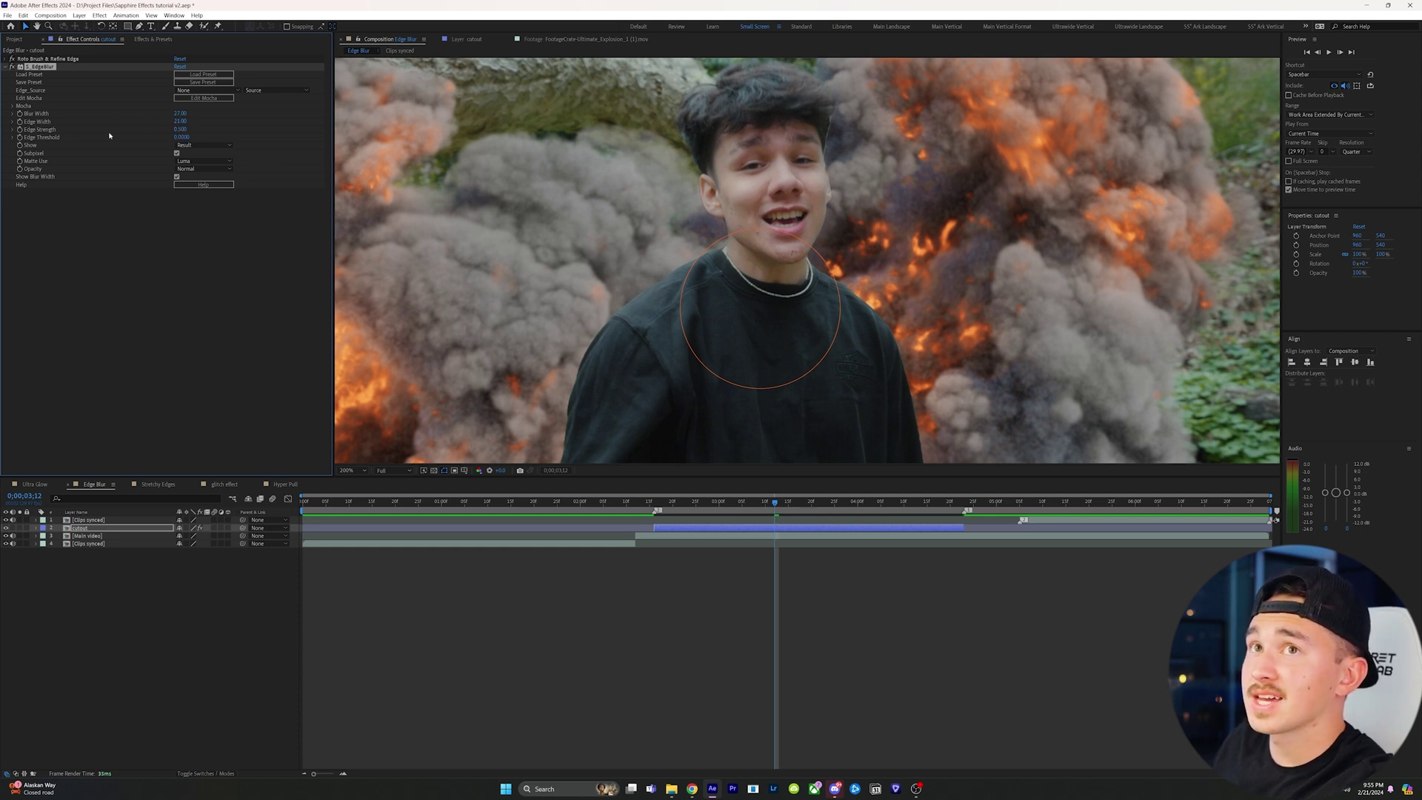
# Set the cutout's S_EdgeBlur Edge Strength to 1 and Edge Threshold to 0.15, and check how the subject blends with the explosion
pyautogui.write('1')
pyautogui.press('Return')
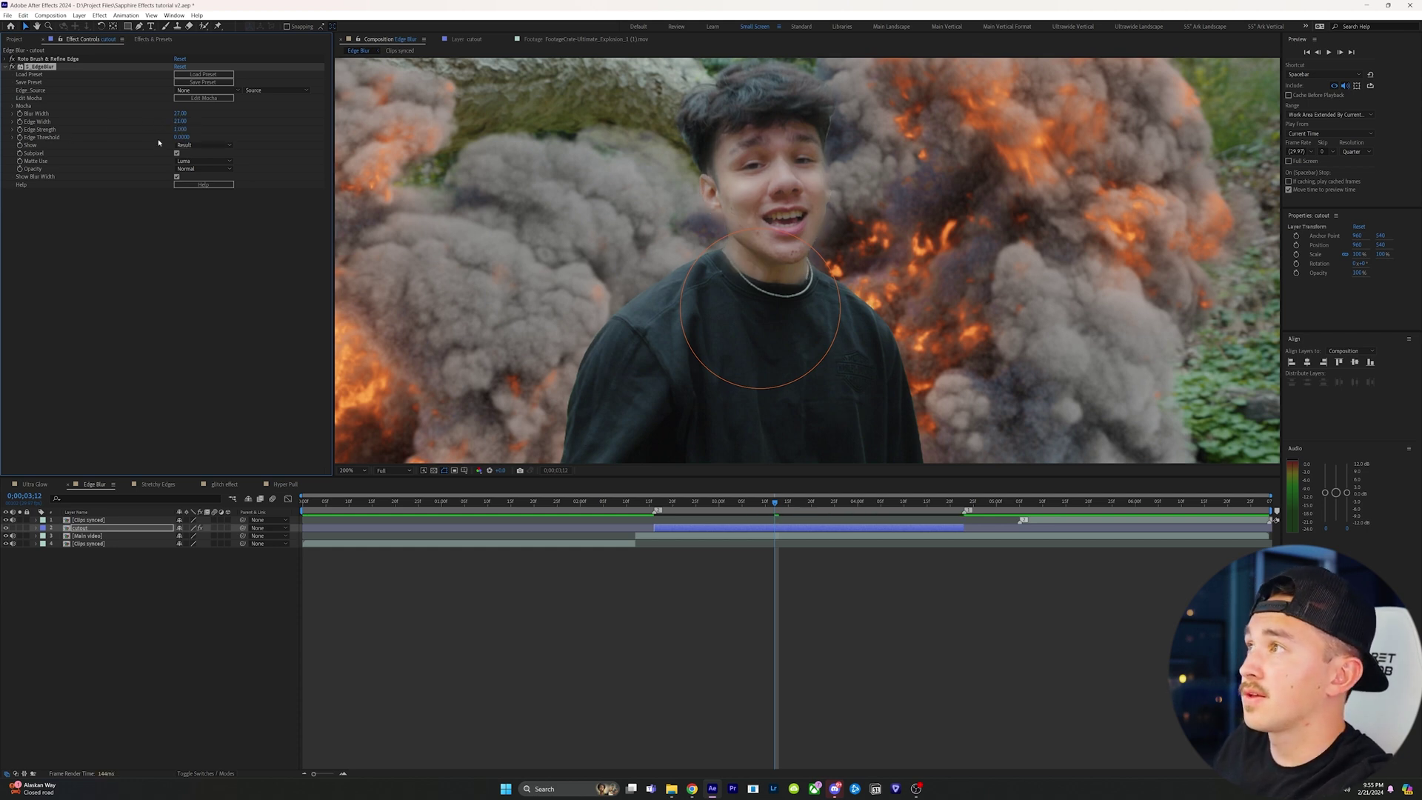
pyautogui.click(178, 136)
pyautogui.write('0.15')
pyautogui.press('Return')
pyautogui.scroll(-3, 788, 336)
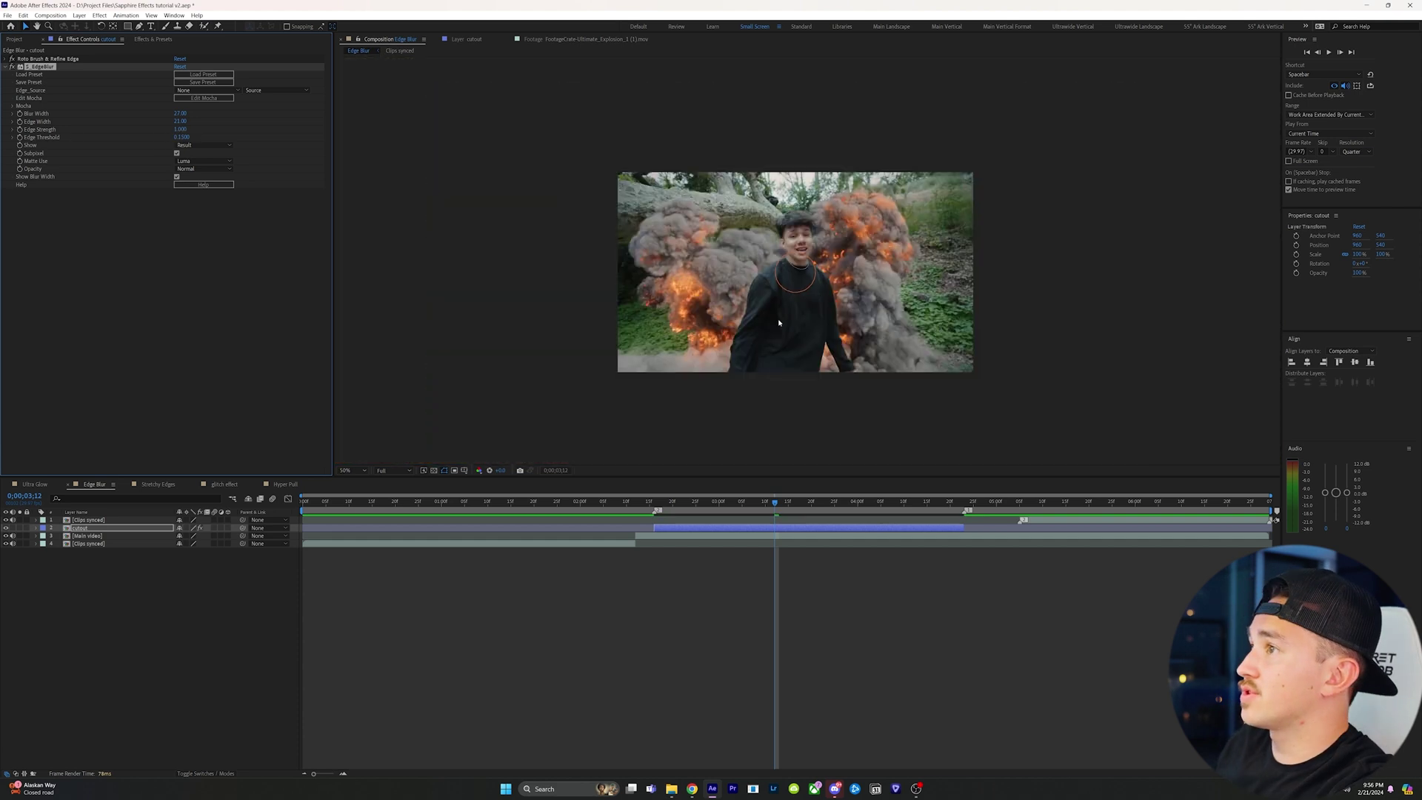
pyautogui.scroll(2, 788, 336)
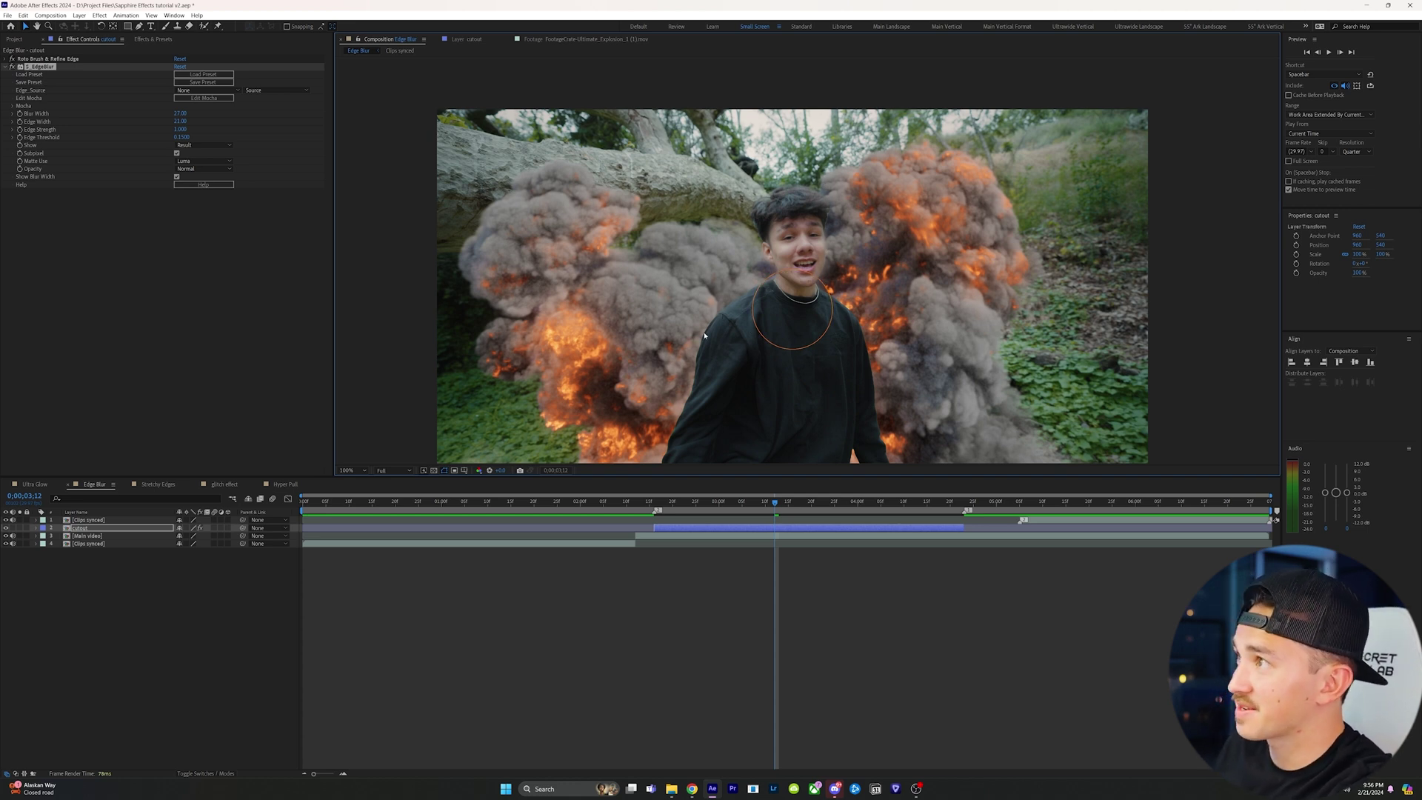
pyautogui.scroll(3, 705, 335)
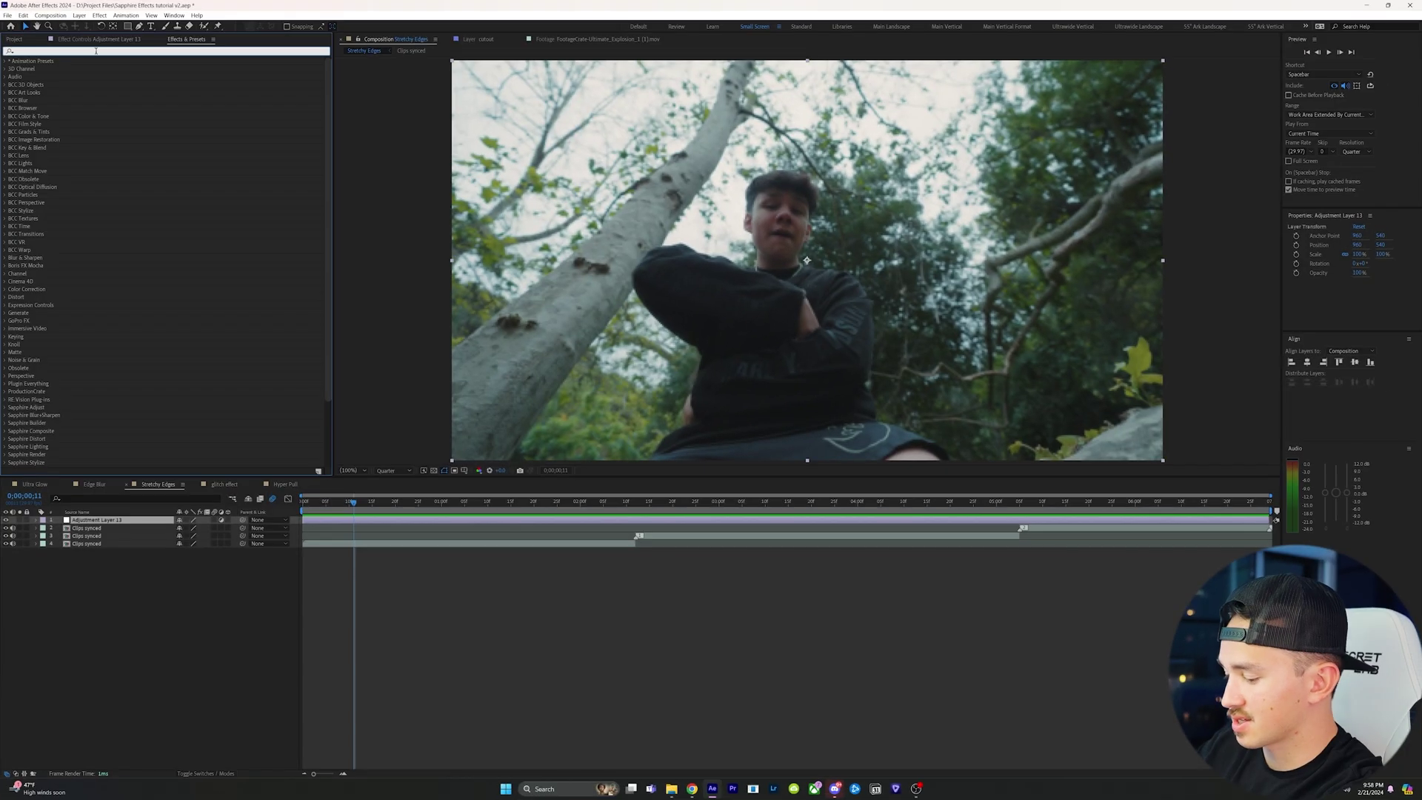
# Find the S_StretchFrameEdges effect and apply it to the adjustment layer in the Stretchy Edges composition
pyautogui.write('stre')
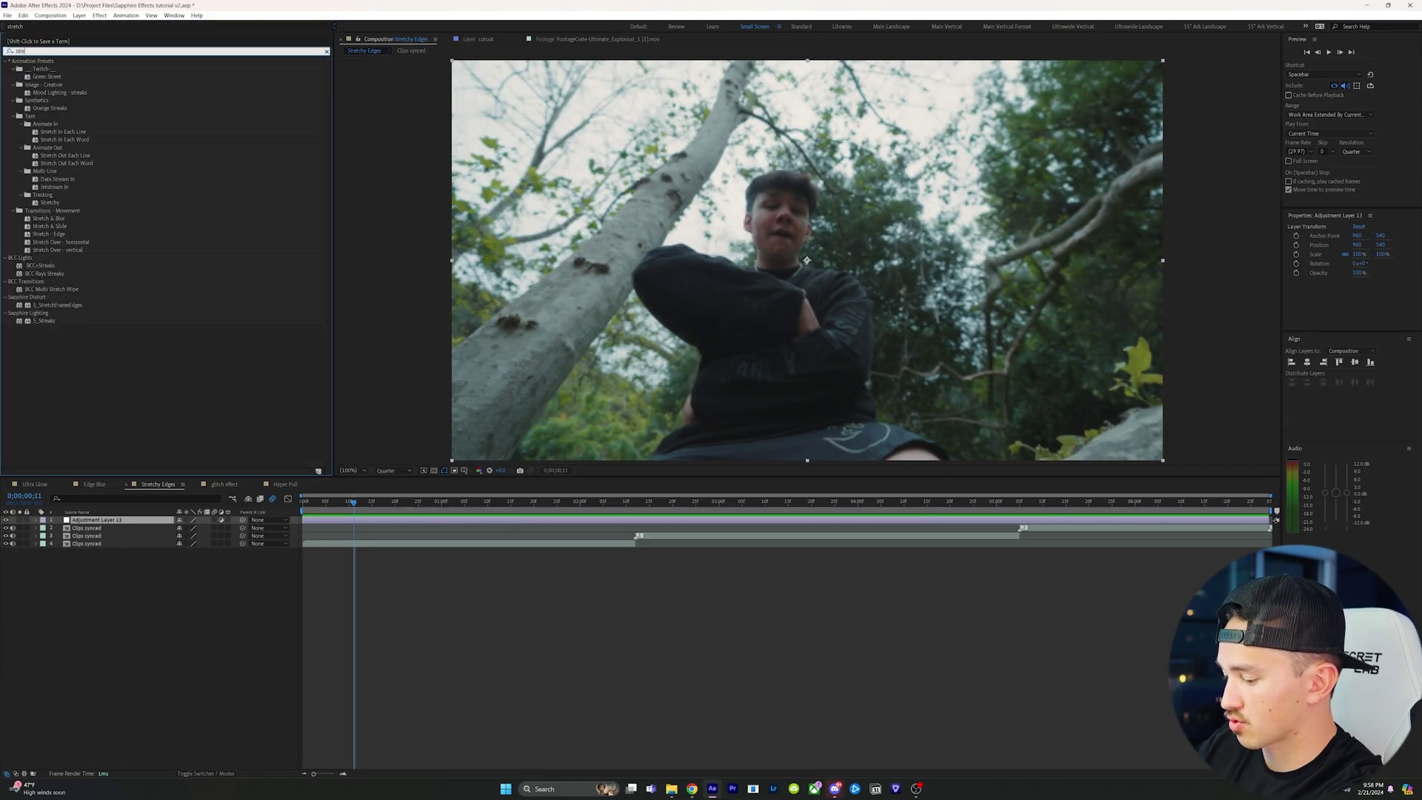
pyautogui.write('tchfram')
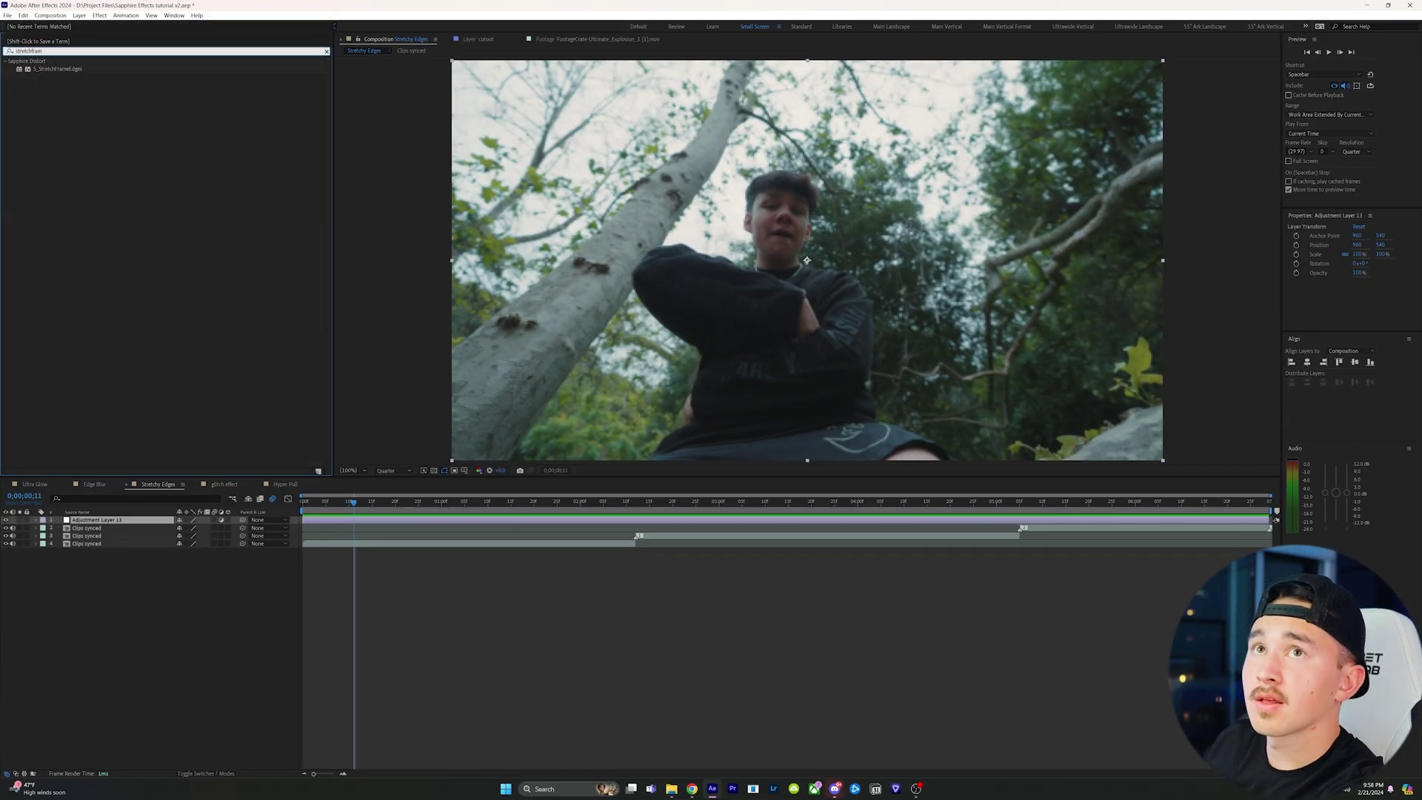
pyautogui.moveTo(58, 72); pyautogui.dragTo(634, 523)
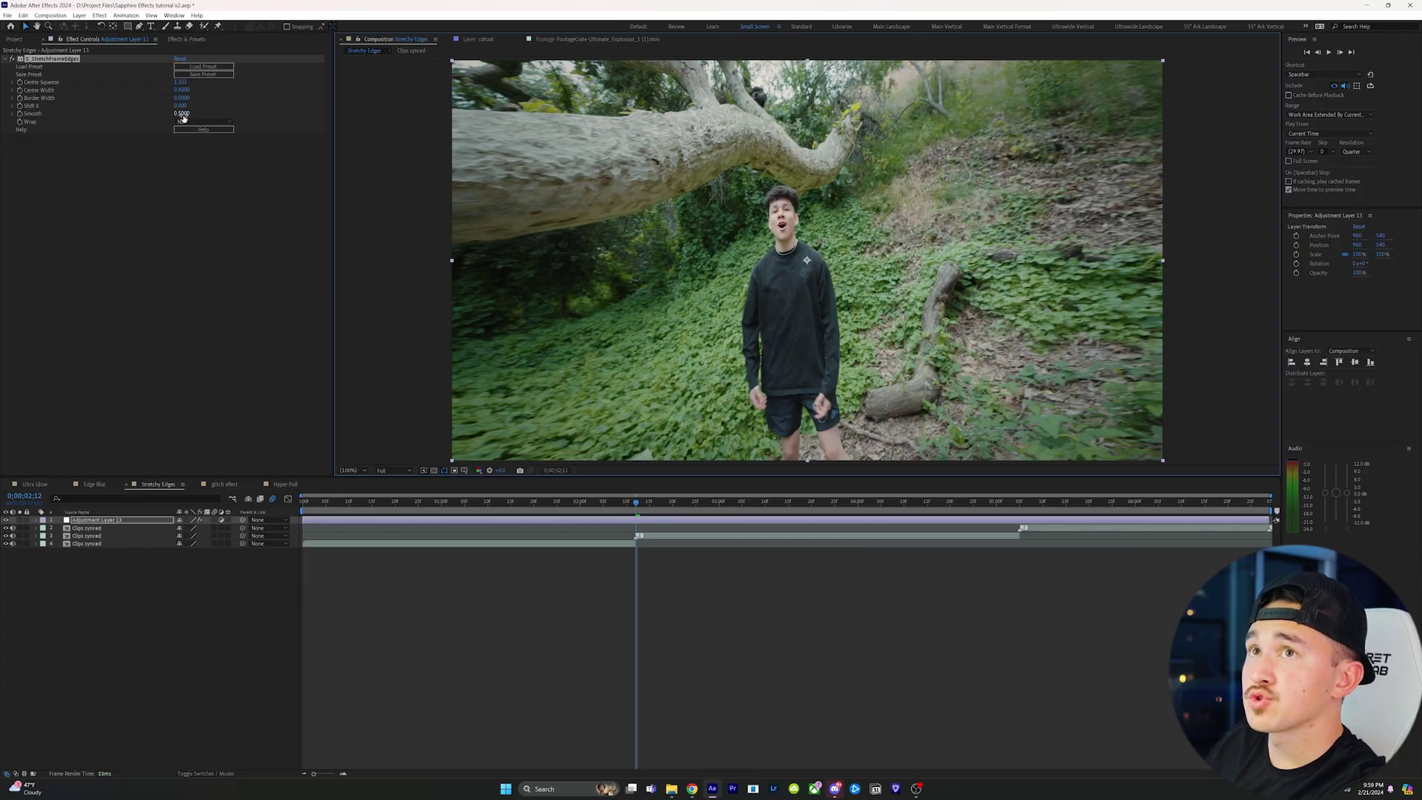
# Set the Smooth value of the adjustment layer's S_StretchFrameEdges effect to 1
pyautogui.click(181, 113)
pyautogui.write('10')
pyautogui.press('Return')
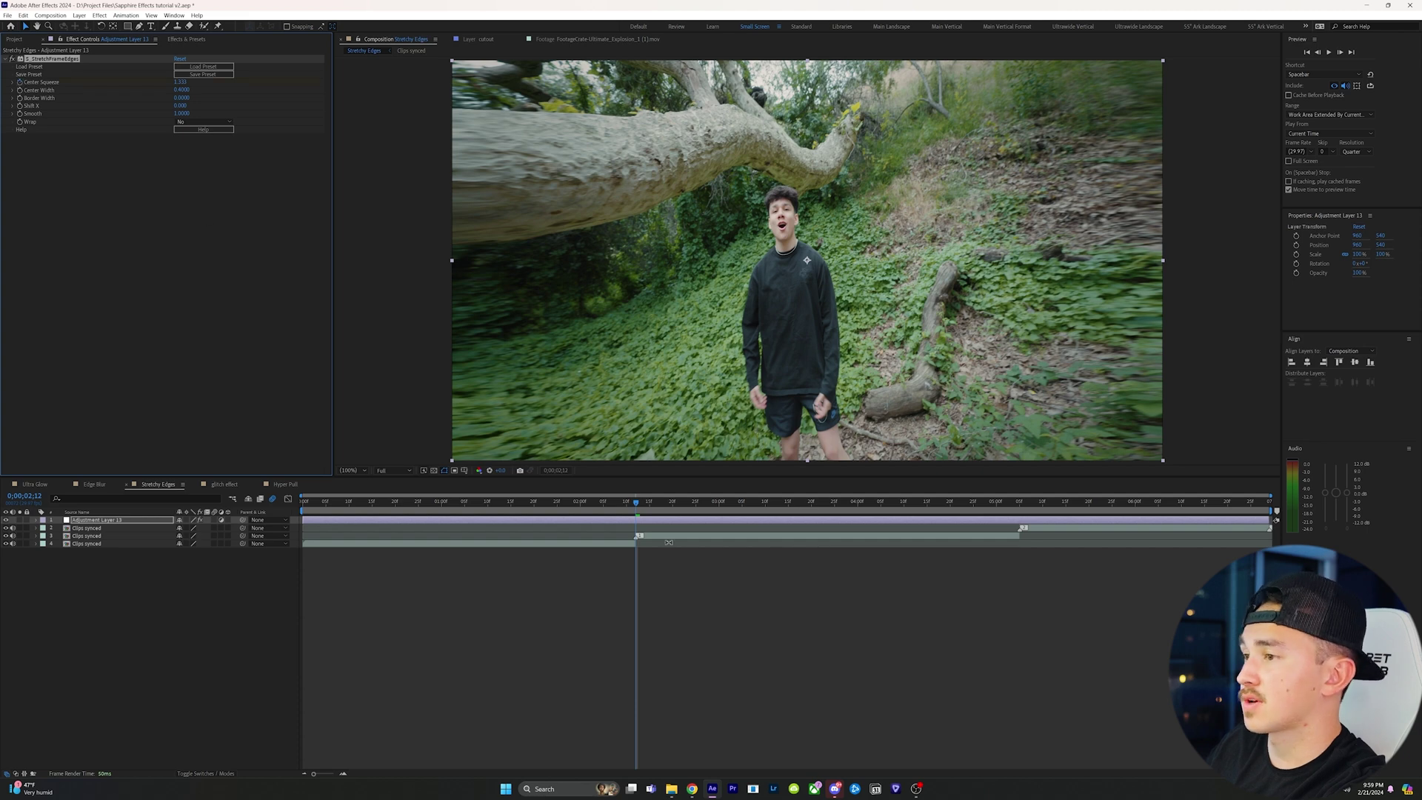
# Reveal the adjustment layer's keyframes and set Center Squeeze to 0 at the clip cut at 0;00;02;12
pyautogui.press('u')
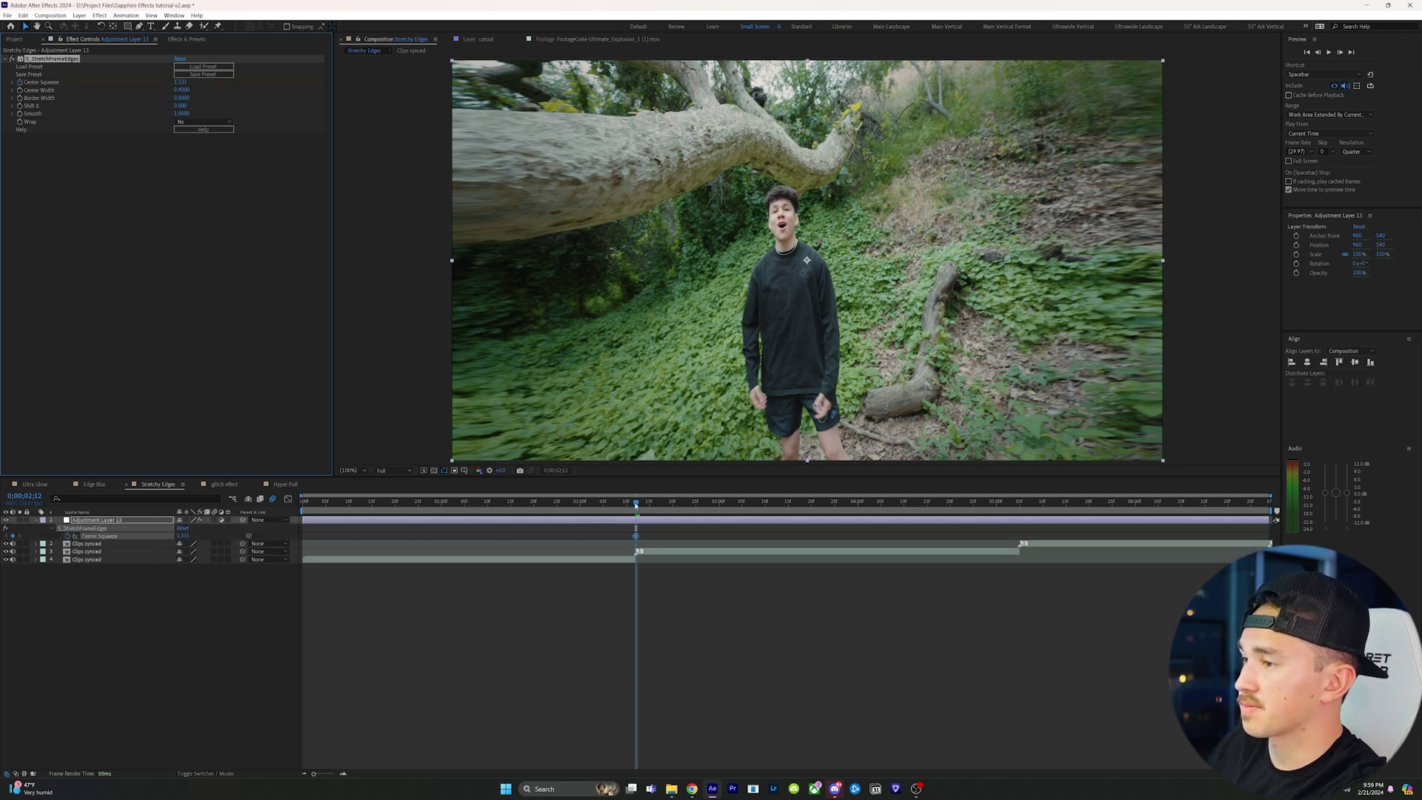
pyautogui.press('=')
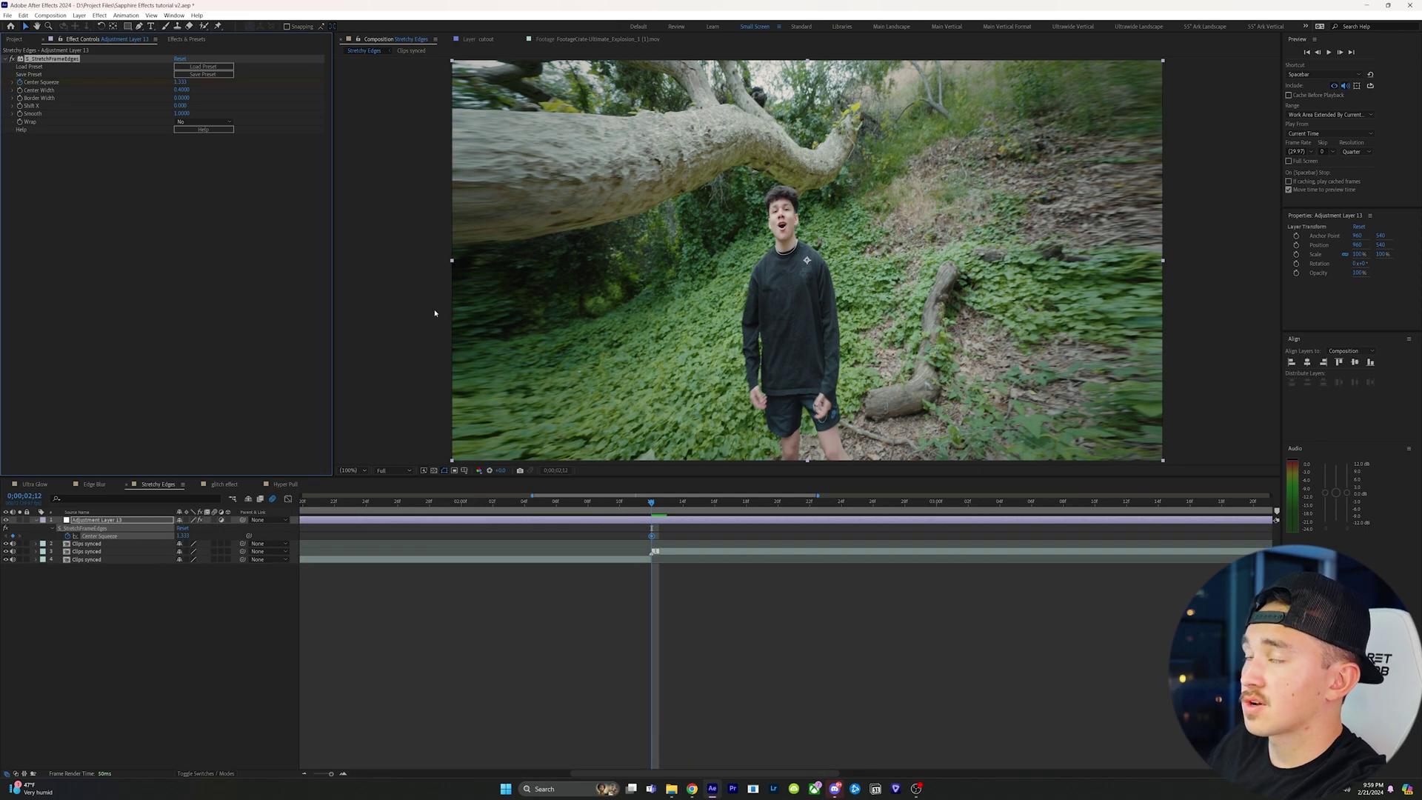
pyautogui.click(180, 82)
pyautogui.write('0')
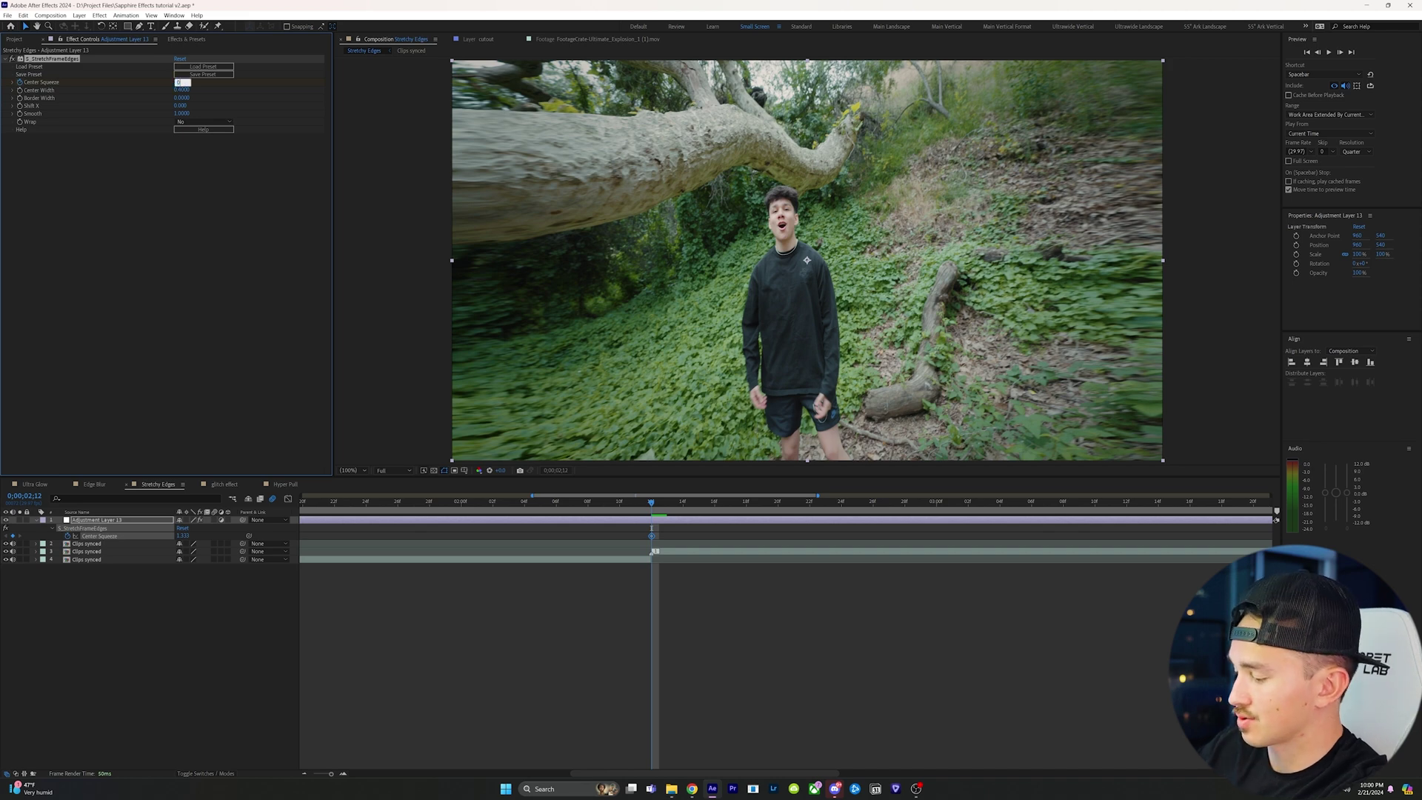
pyautogui.press('Return')
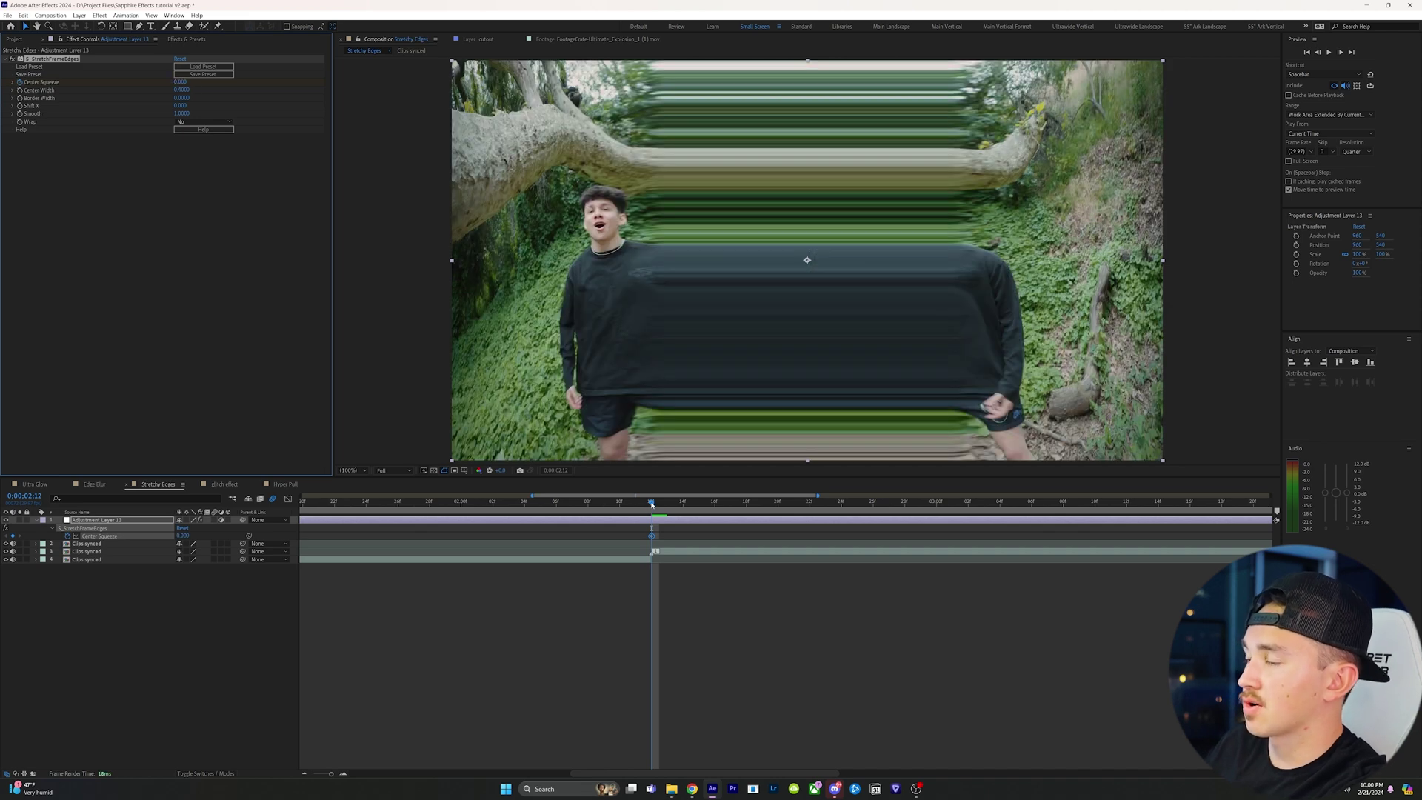
# Keyframe Center Squeeze at 1 on both sides of the cut, at 0;00;02;09 and 0;00;02;21, previewing the stretch in between
pyautogui.click(604, 502)
pyautogui.click(181, 83)
pyautogui.write('1')
pyautogui.press('Return')
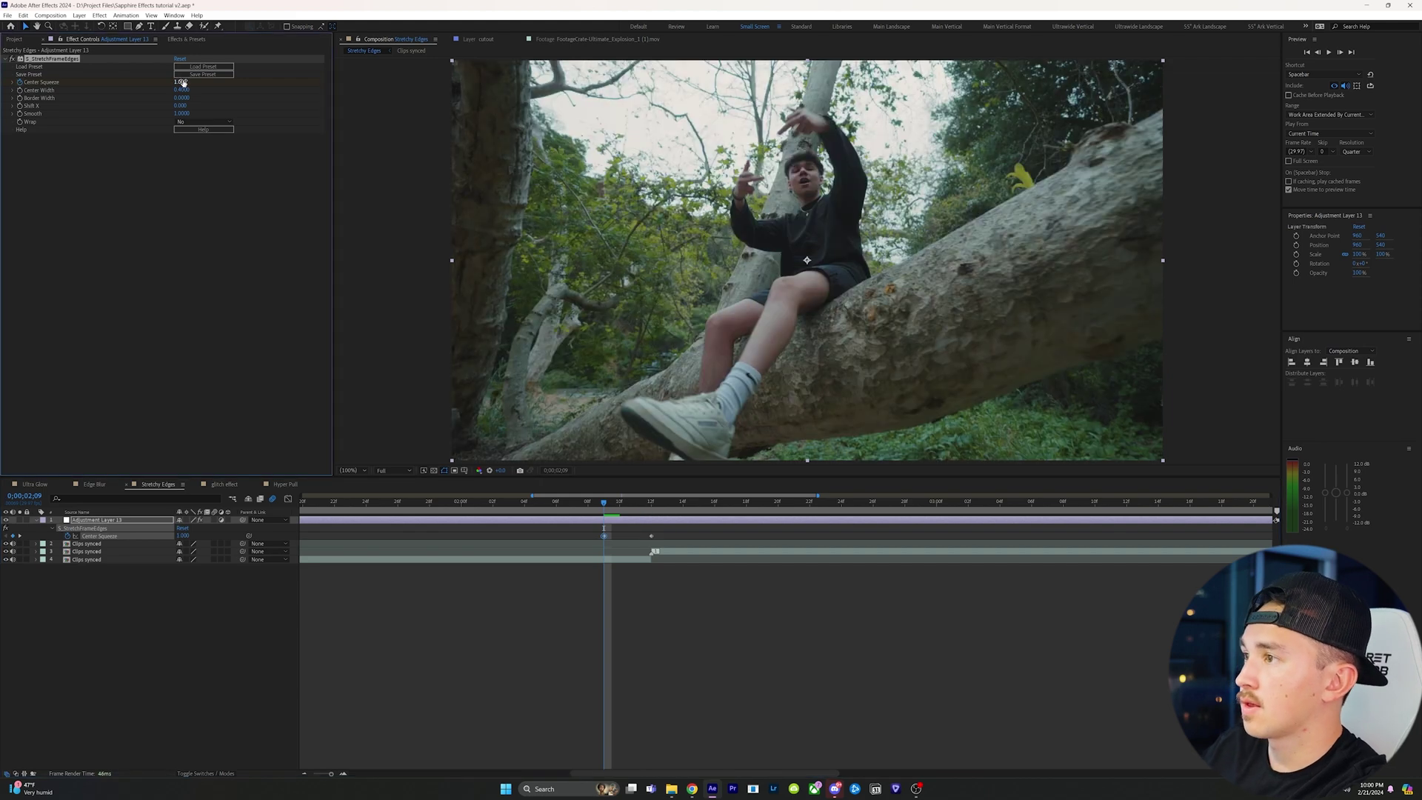
pyautogui.press('space')
pyautogui.press('space')
pyautogui.click(182, 82)
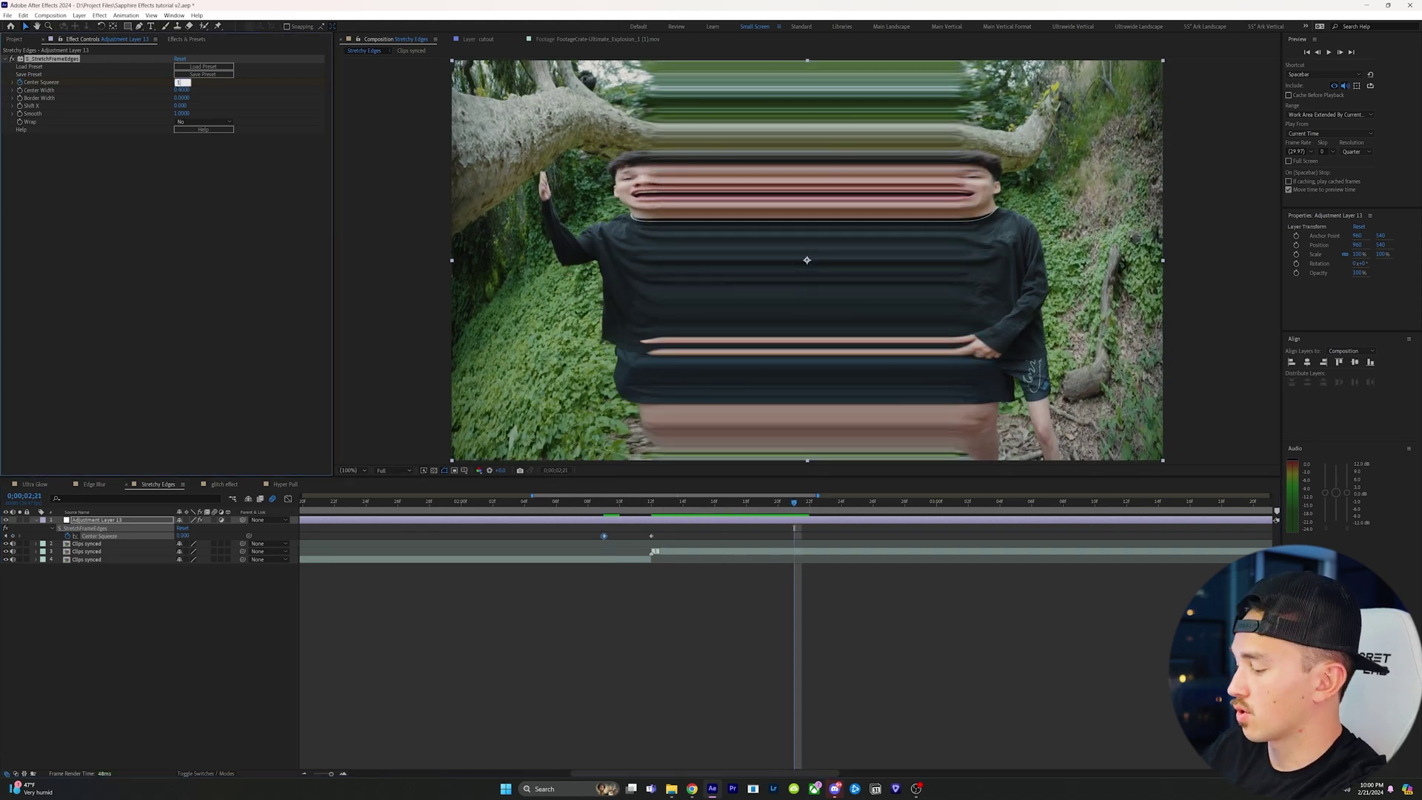
pyautogui.write('1')
pyautogui.press('Return')
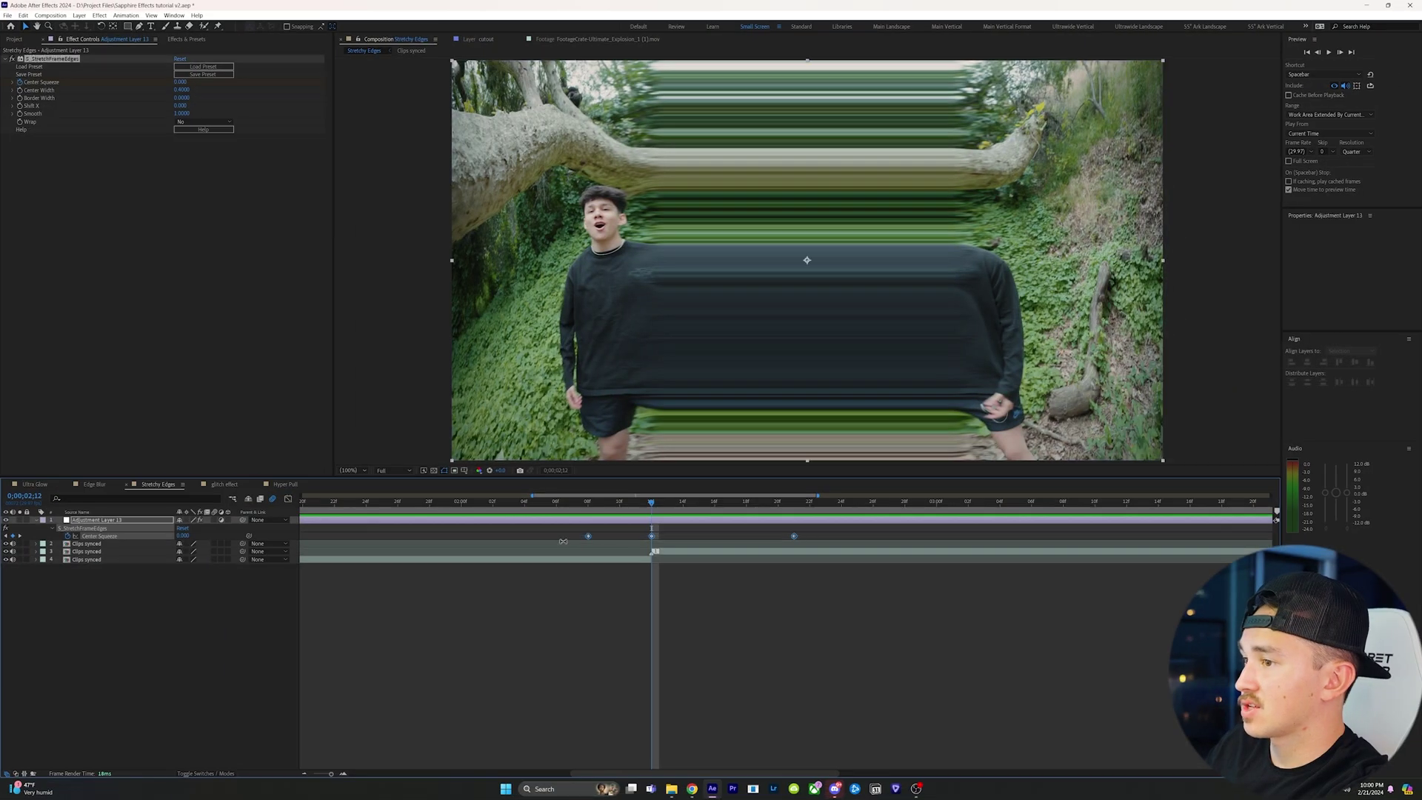
# Apply Easy Ease to the Center Squeeze keyframes and lengthen the last keyframe's incoming handle in the value graph for a fast start and slow finish
pyautogui.press('F9')
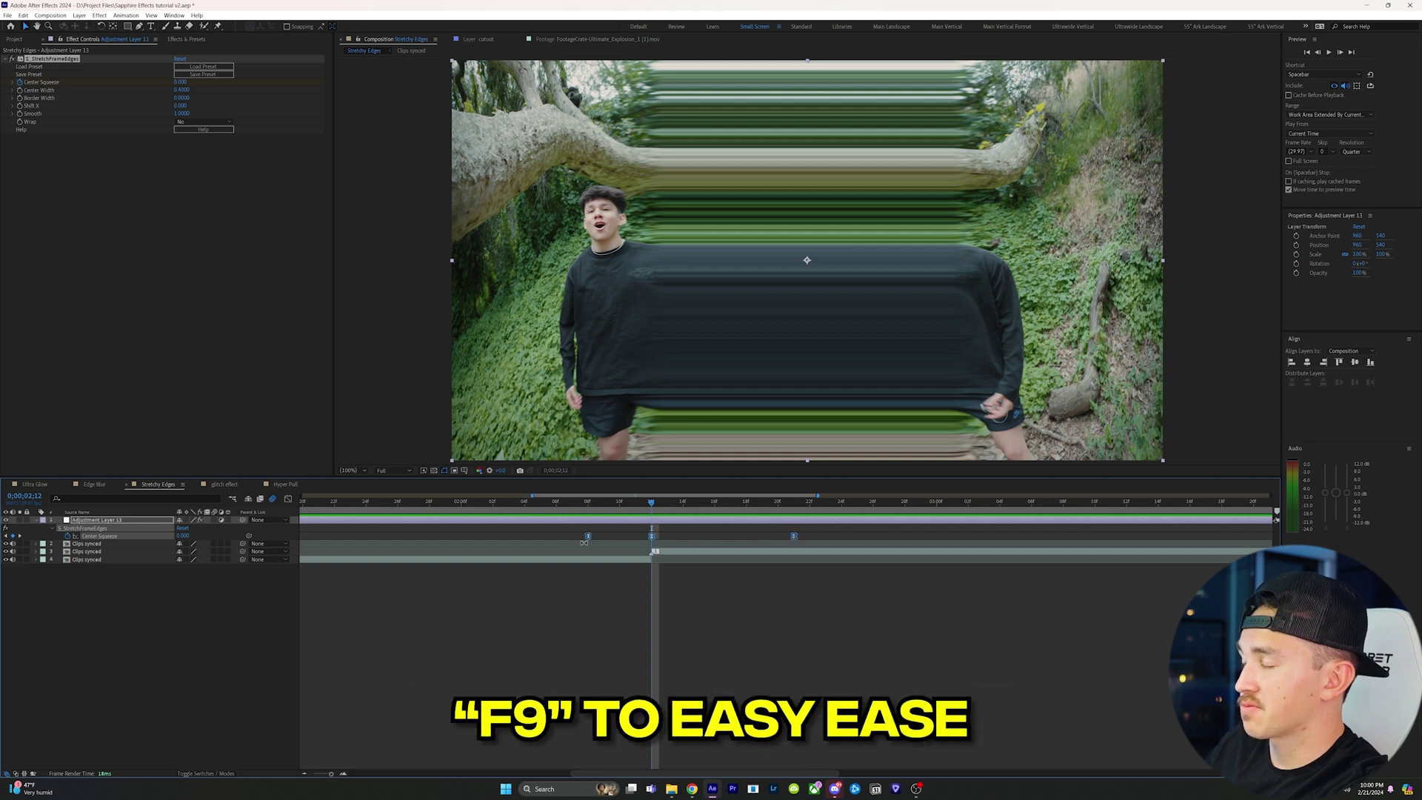
pyautogui.click(288, 499)
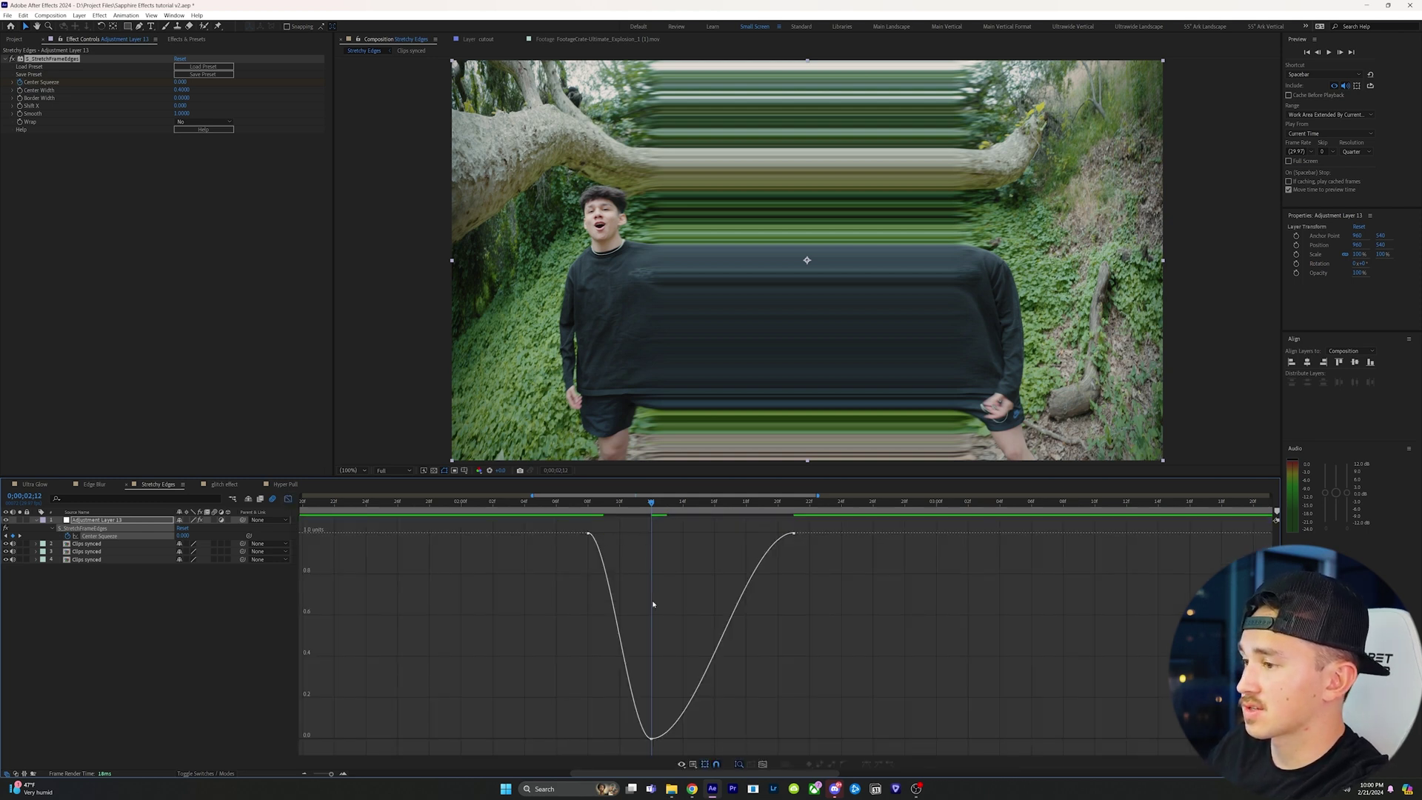
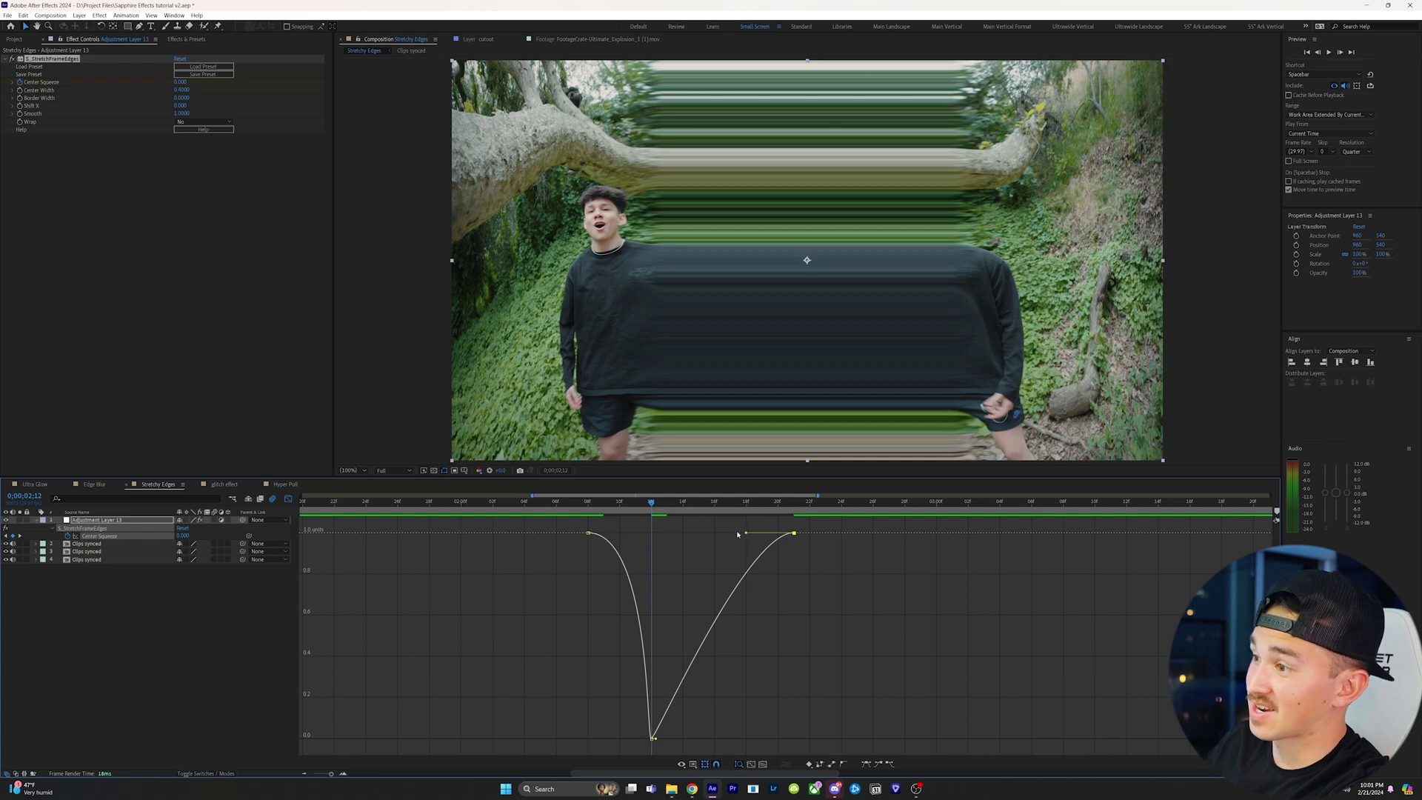
pyautogui.moveTo(744, 533); pyautogui.dragTo(633, 530)
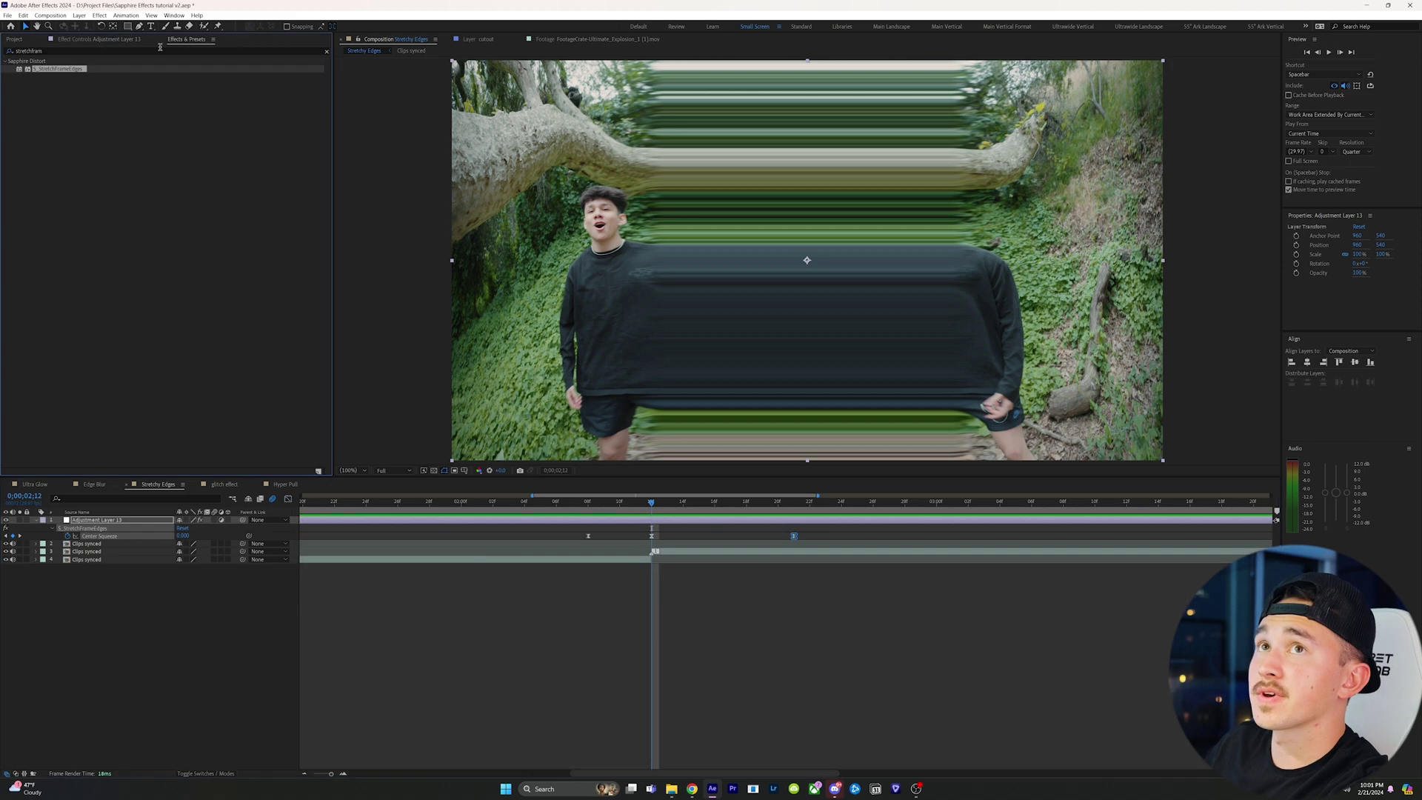
# Find the Transform effect under Distort and add it to the adjustment layer
pyautogui.click(76, 49)
pyautogui.hotkey('ctrl', 'a')
pyautogui.press('BackSpace')
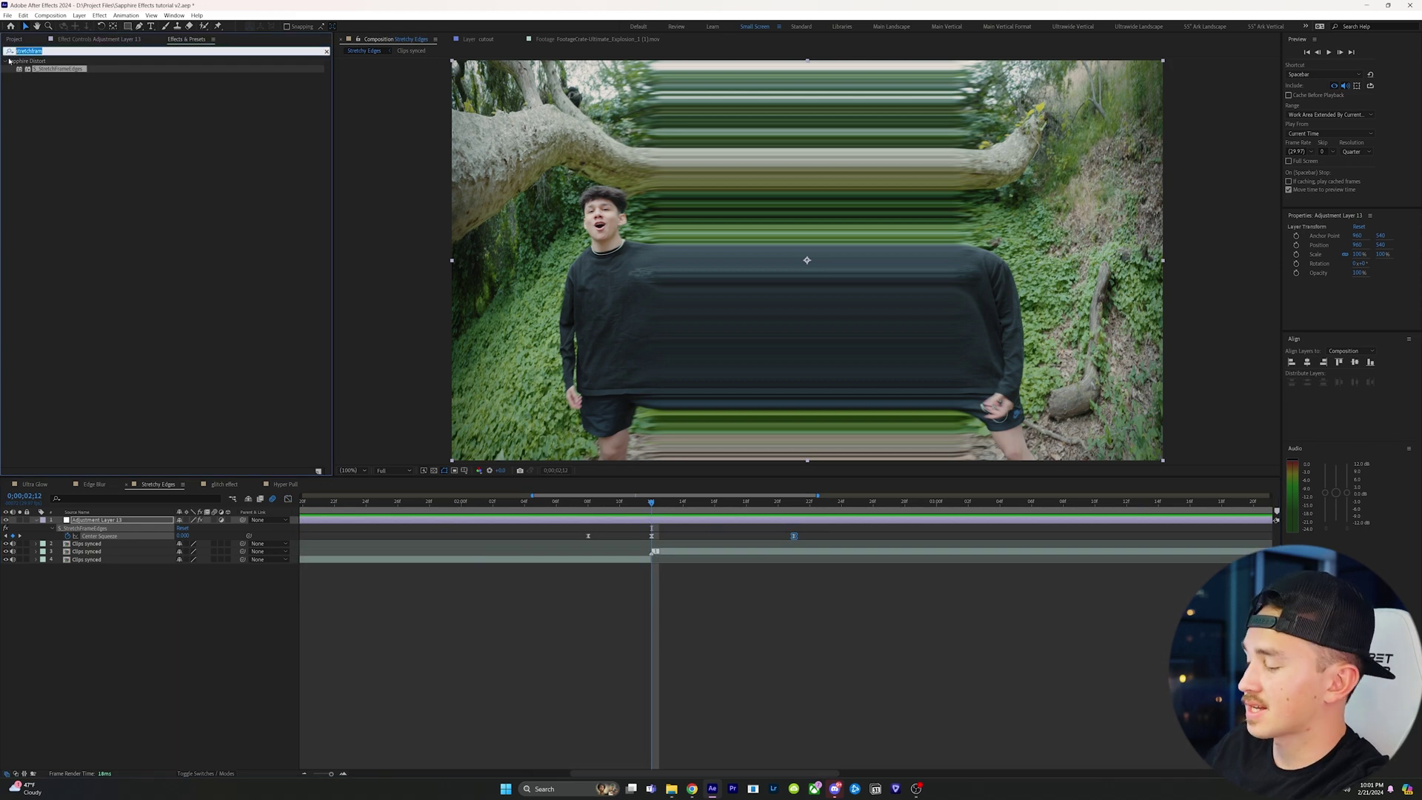
pyautogui.click(10, 50)
pyautogui.click(20, 62)
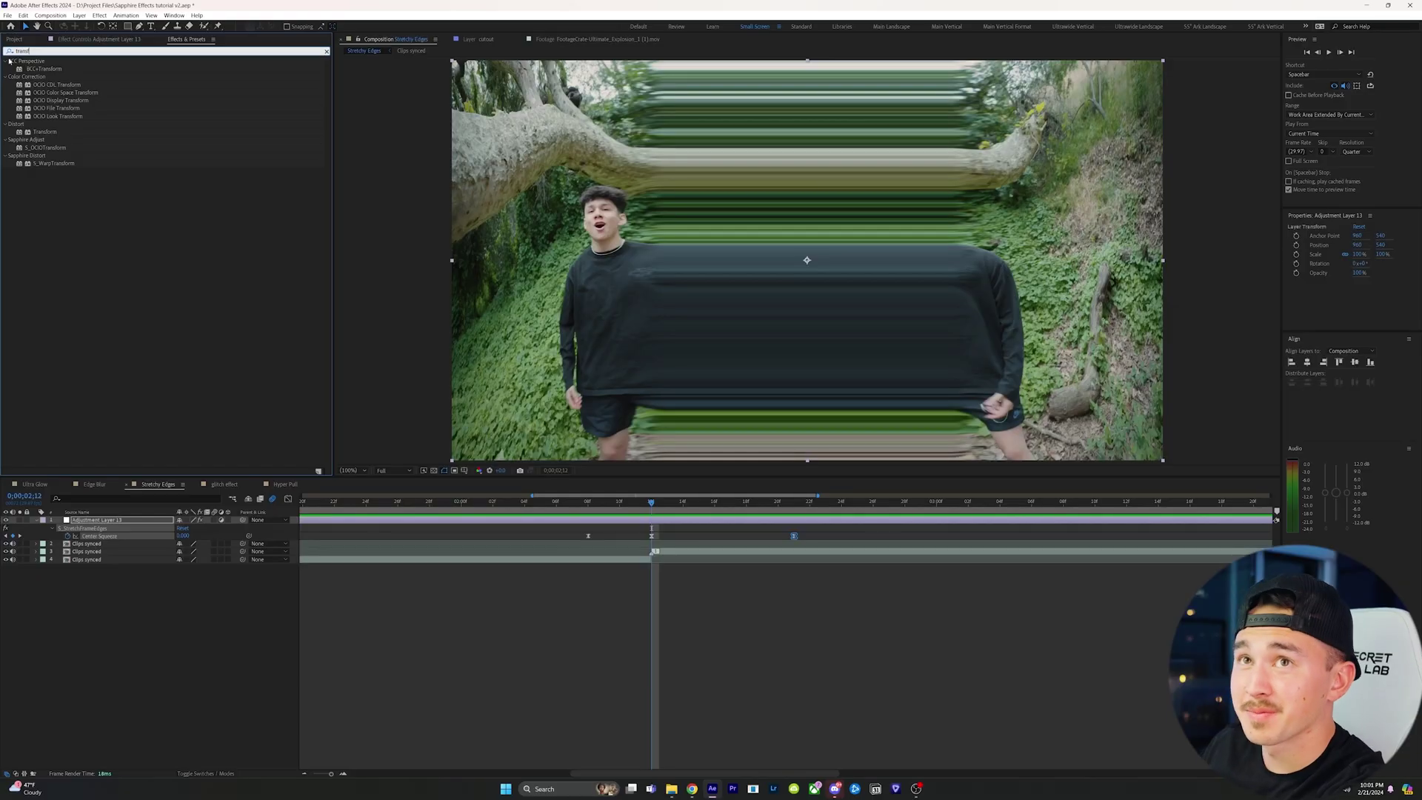
pyautogui.moveTo(44, 131); pyautogui.dragTo(741, 519)
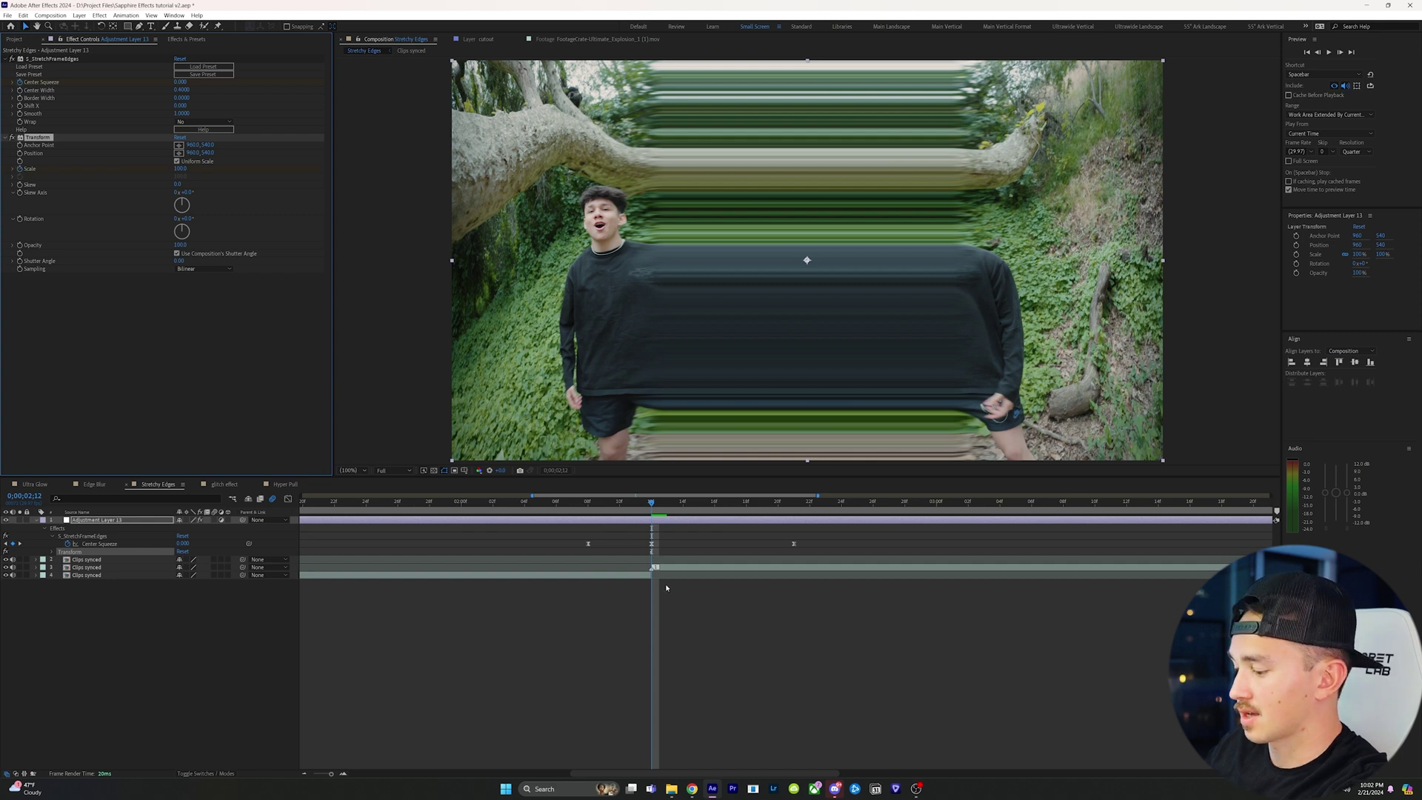
# Enable keyframing for the Transform effect's Scale at the clip cut and set it to 300
pyautogui.click(19, 169)
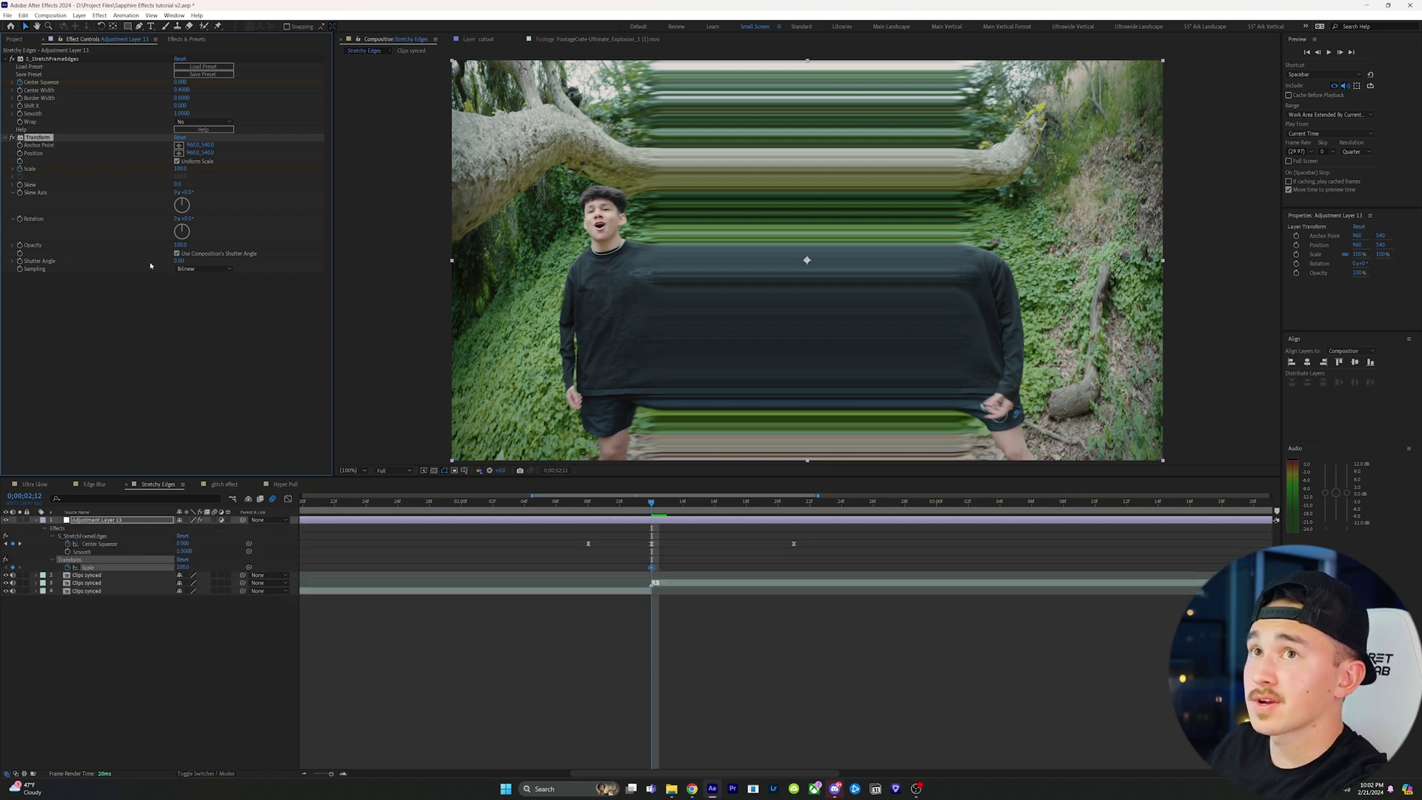
pyautogui.click(181, 169)
pyautogui.write('3')
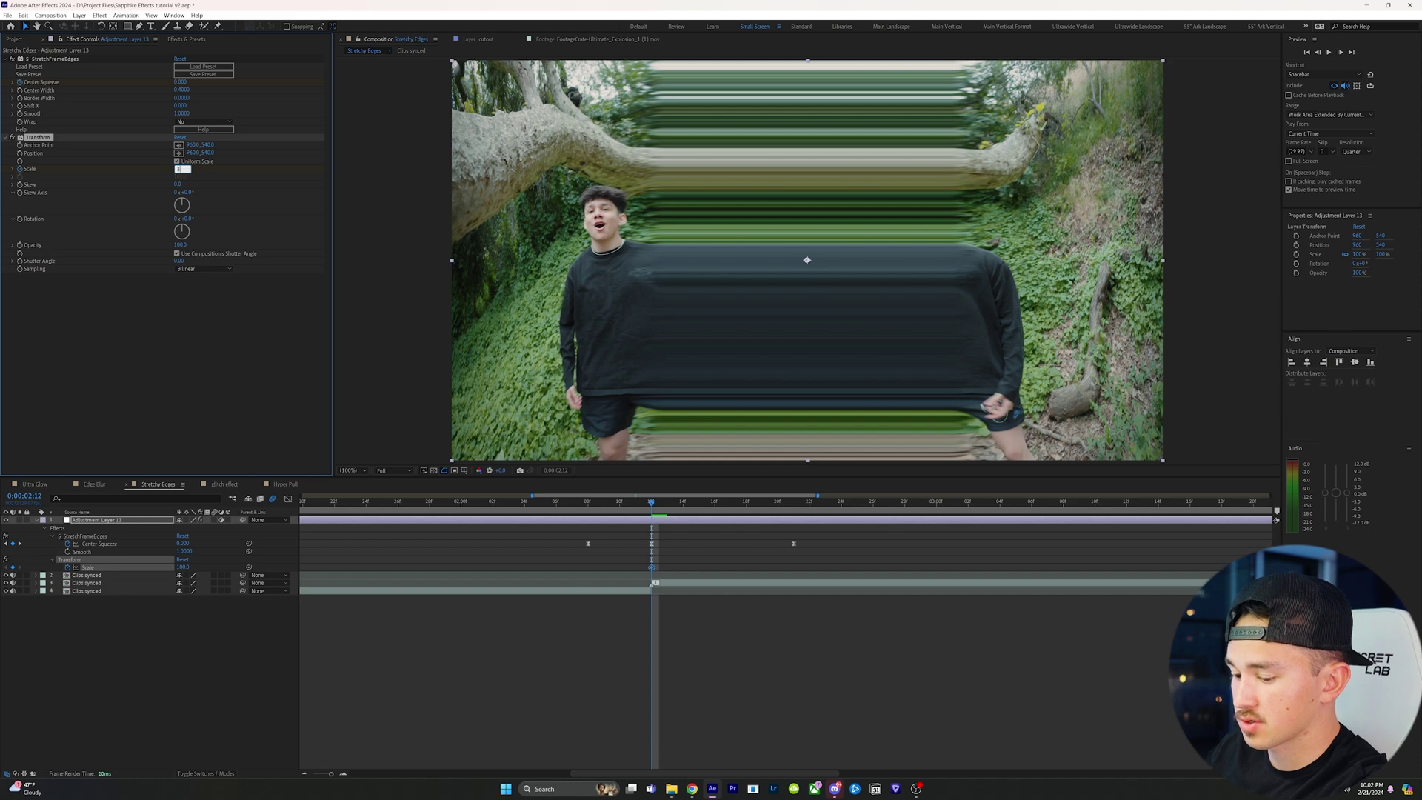
pyautogui.write('00')
pyautogui.press('Return')
# Keyframe the Transform effect's Scale at 100 on both sides of the cut, at 0;00;02;09 and 0;00;02;23
pyautogui.click(605, 503)
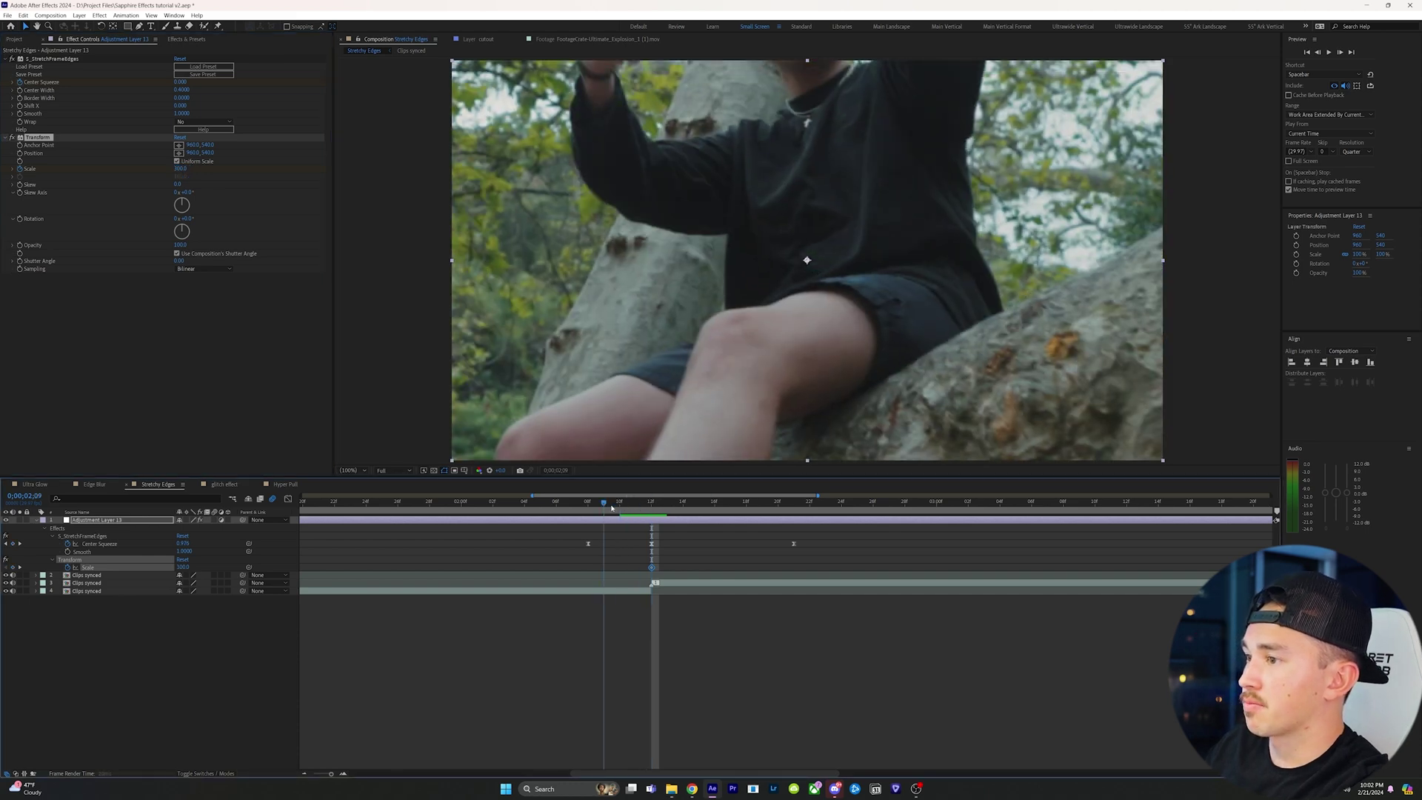
pyautogui.click(181, 168)
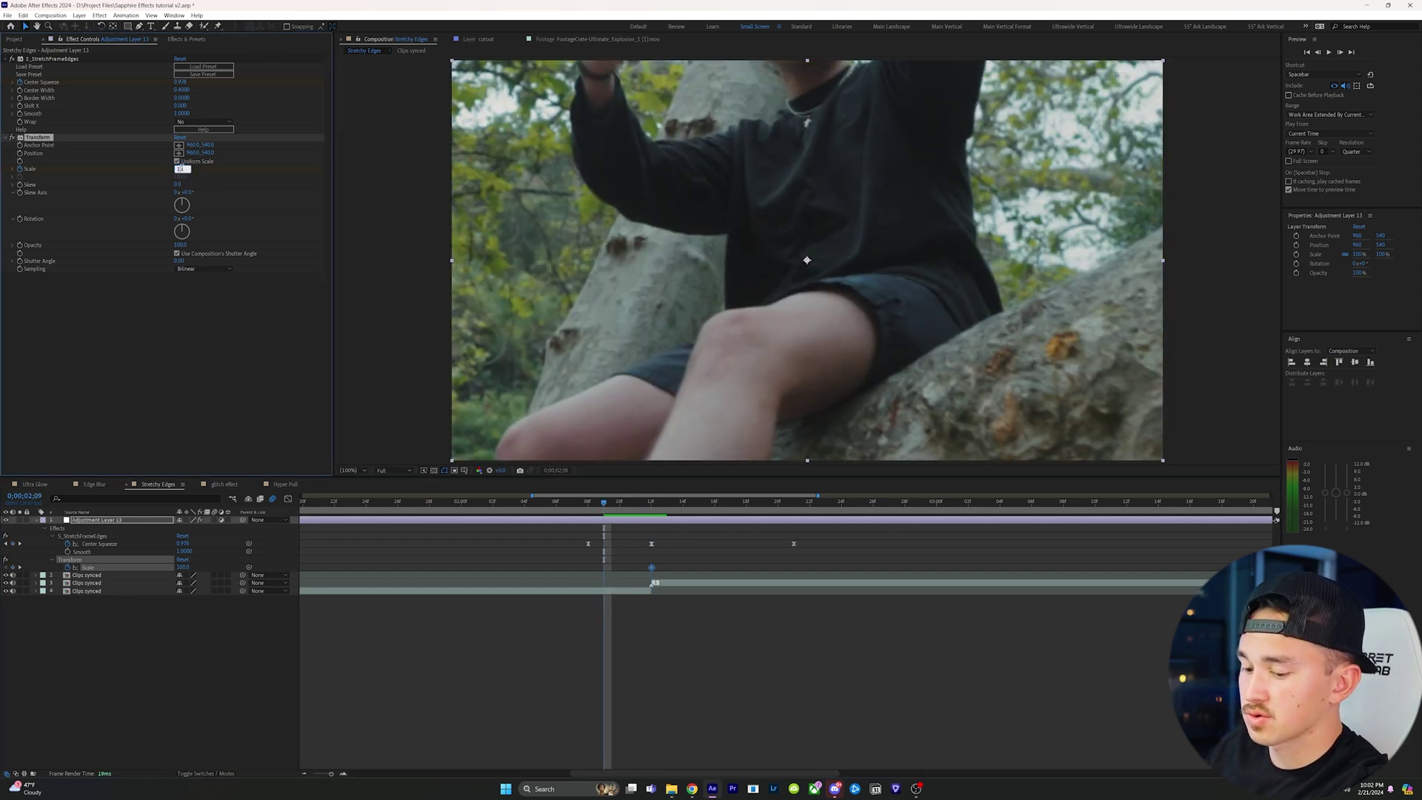
pyautogui.write('100')
pyautogui.press('Return')
pyautogui.press('space')
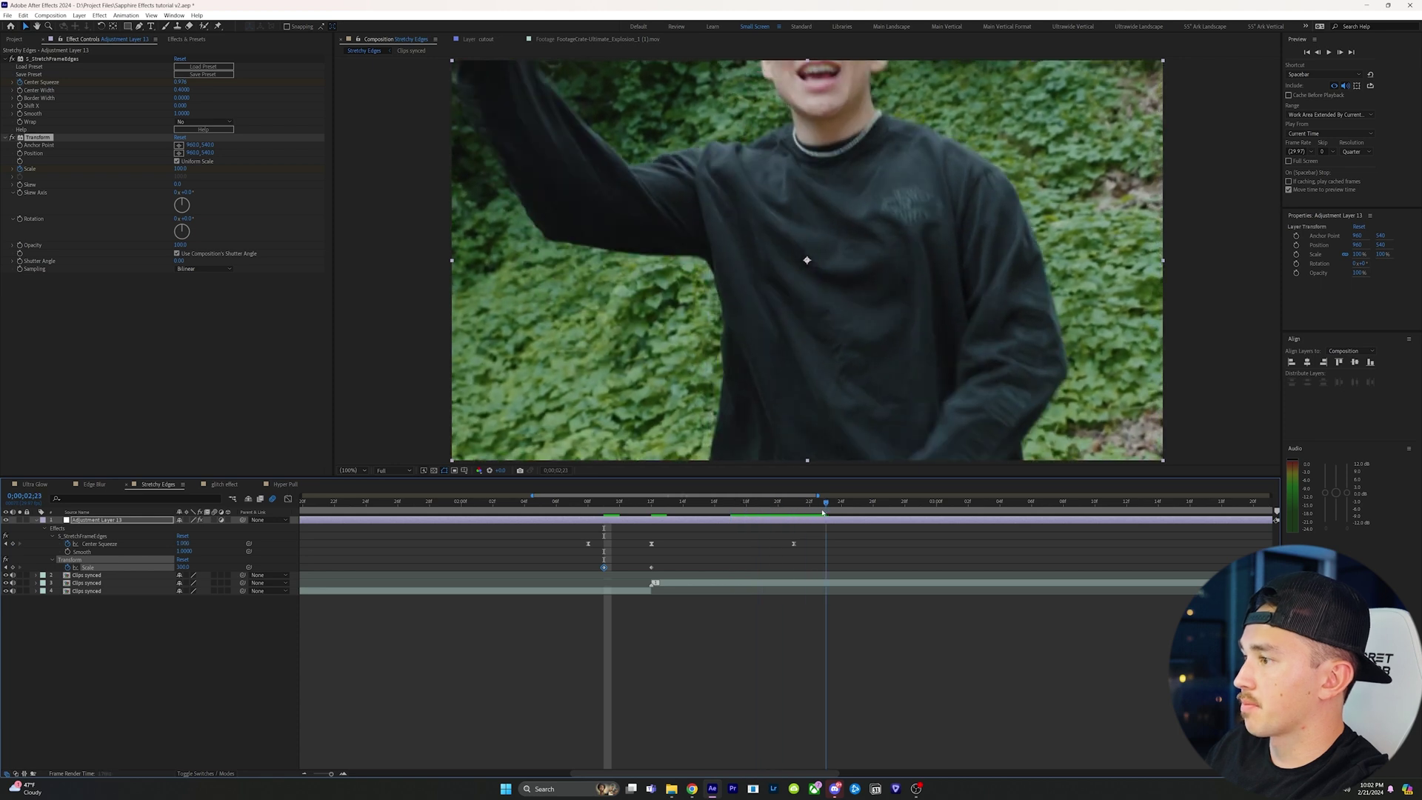
pyautogui.press('space')
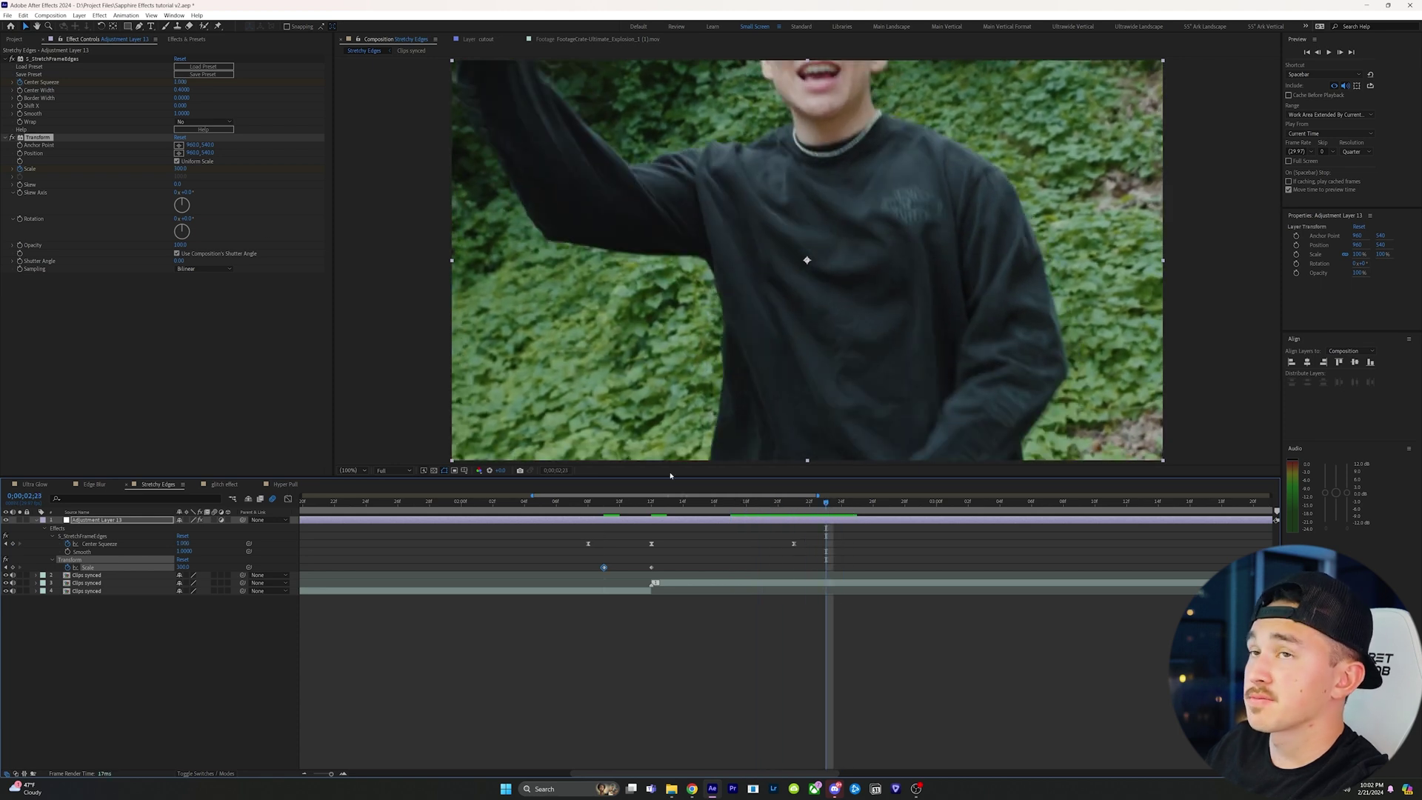
pyautogui.click(182, 169)
pyautogui.press('Return')
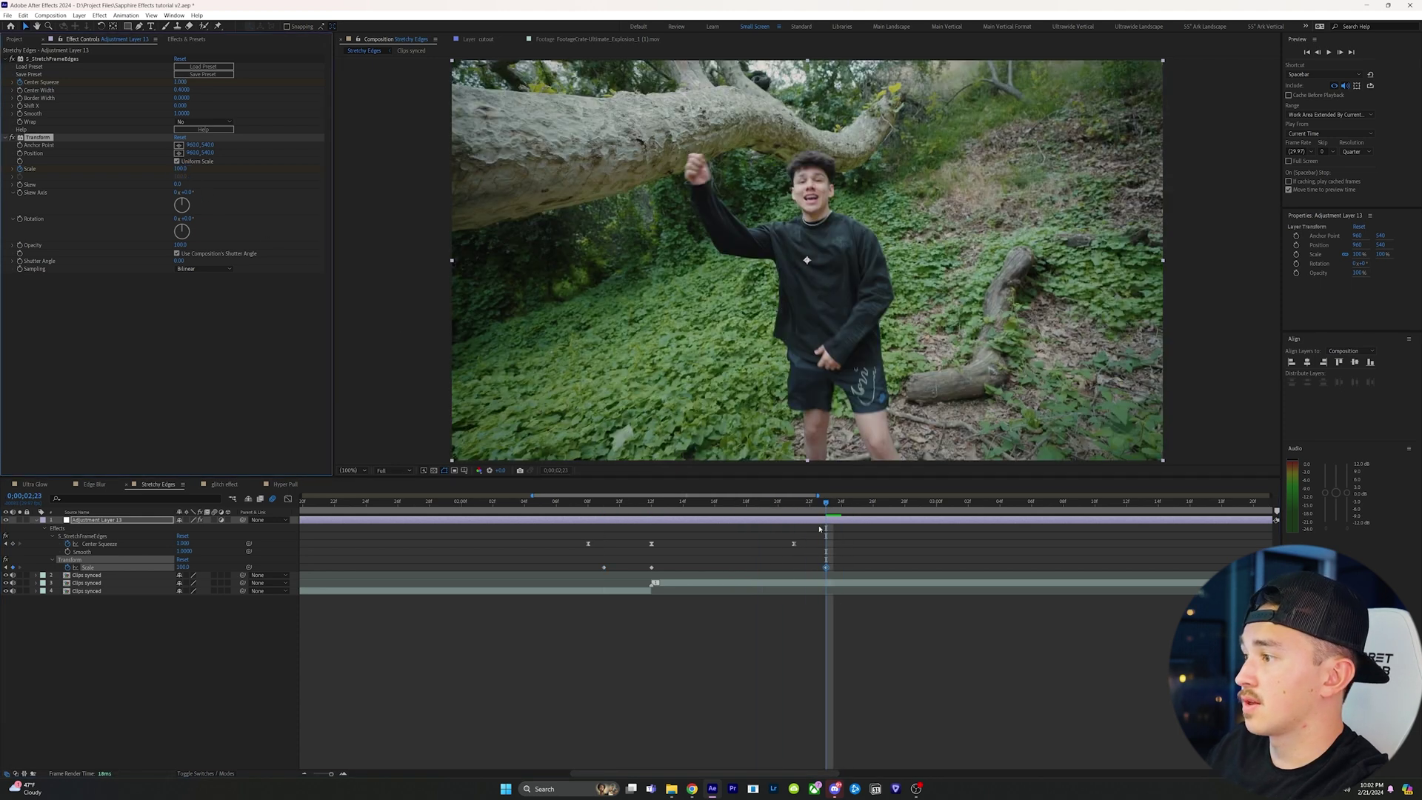
# Apply Easy Ease to the Transform Scale keyframes and adjust the value graph handles so the curve rises steeply into the peak at the cut
pyautogui.moveTo(839, 562); pyautogui.dragTo(593, 579)
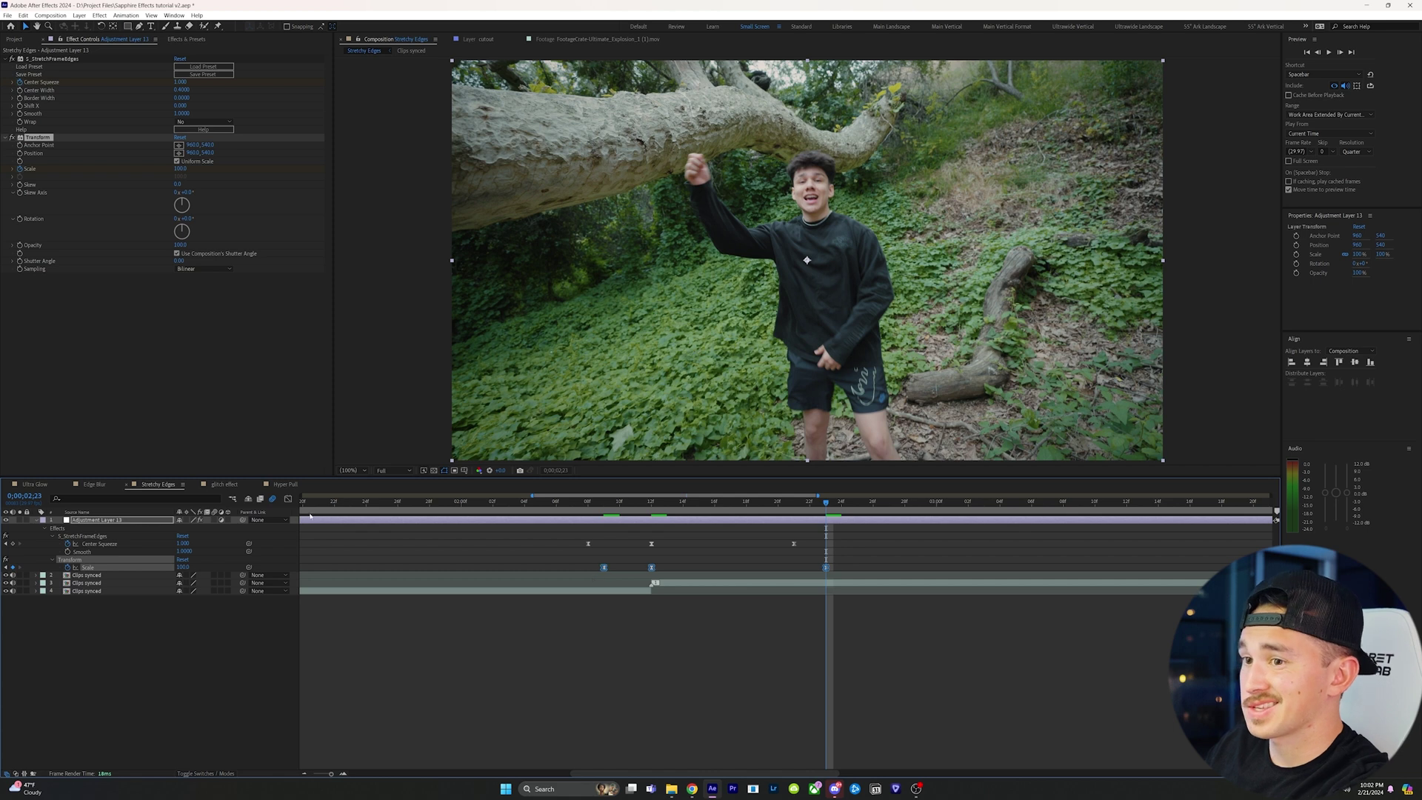
pyautogui.click(289, 500)
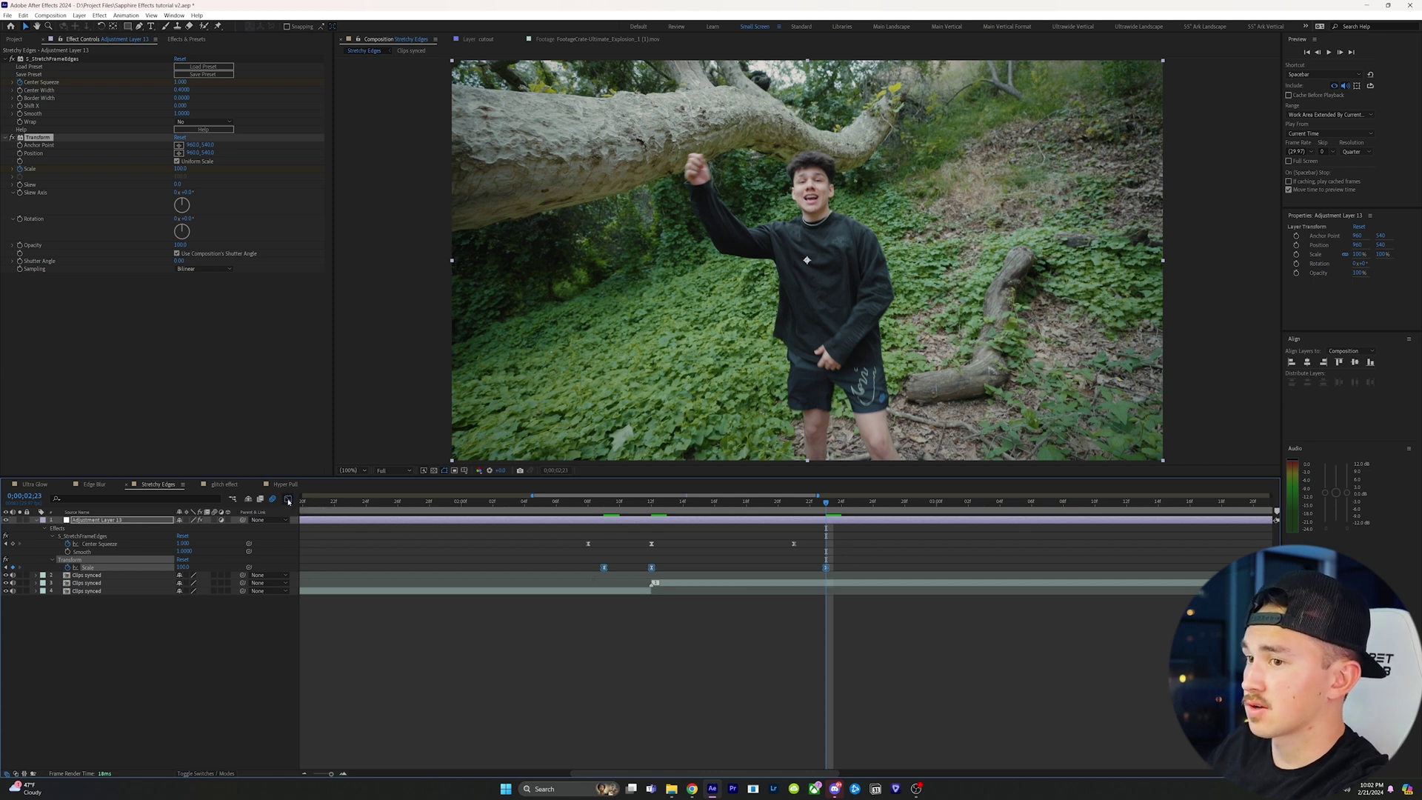
pyautogui.click(603, 739)
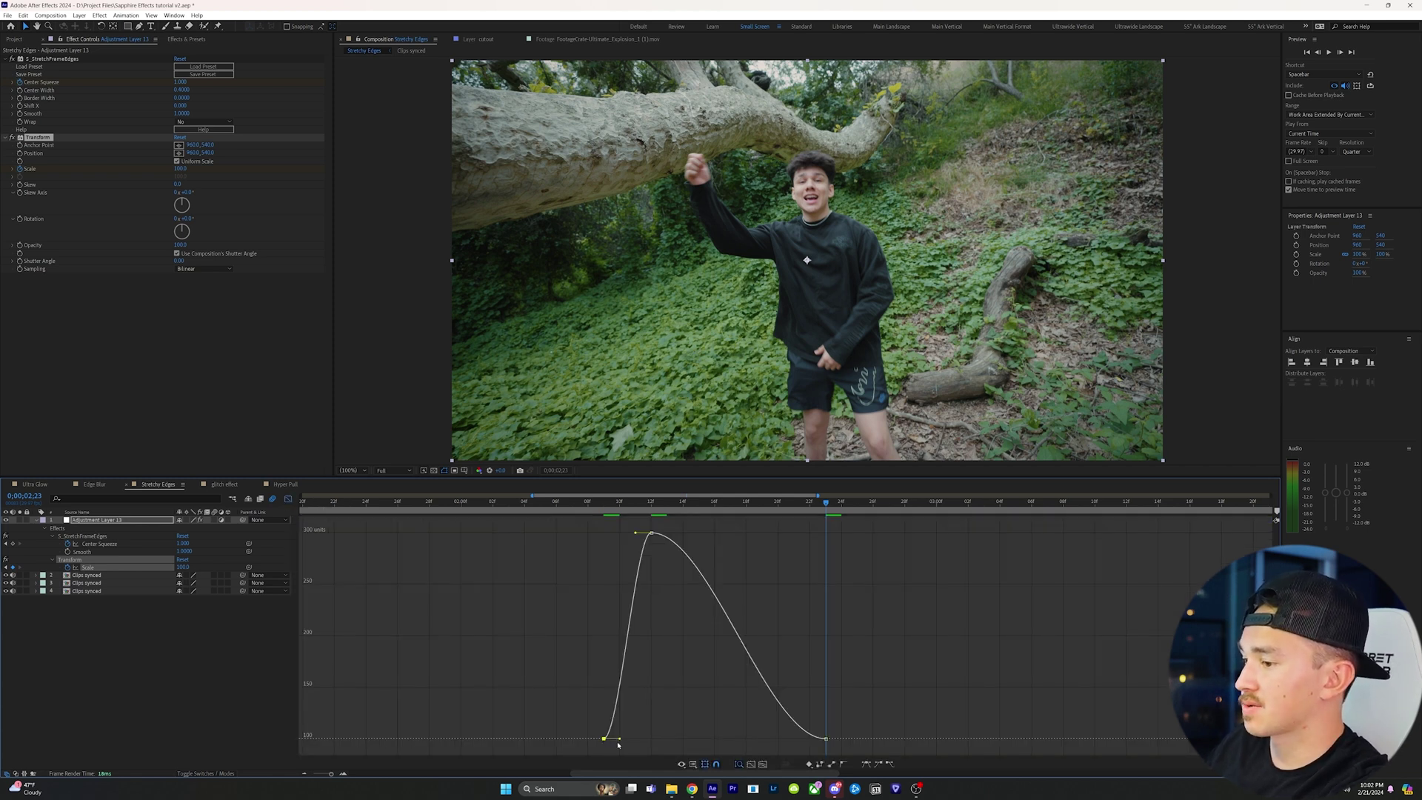
pyautogui.moveTo(620, 740); pyautogui.dragTo(651, 739)
pyautogui.moveTo(635, 535)
pyautogui.mouseDown()
pyautogui.moveTo(709, 533)
pyautogui.moveTo(653, 534)
pyautogui.mouseUp()
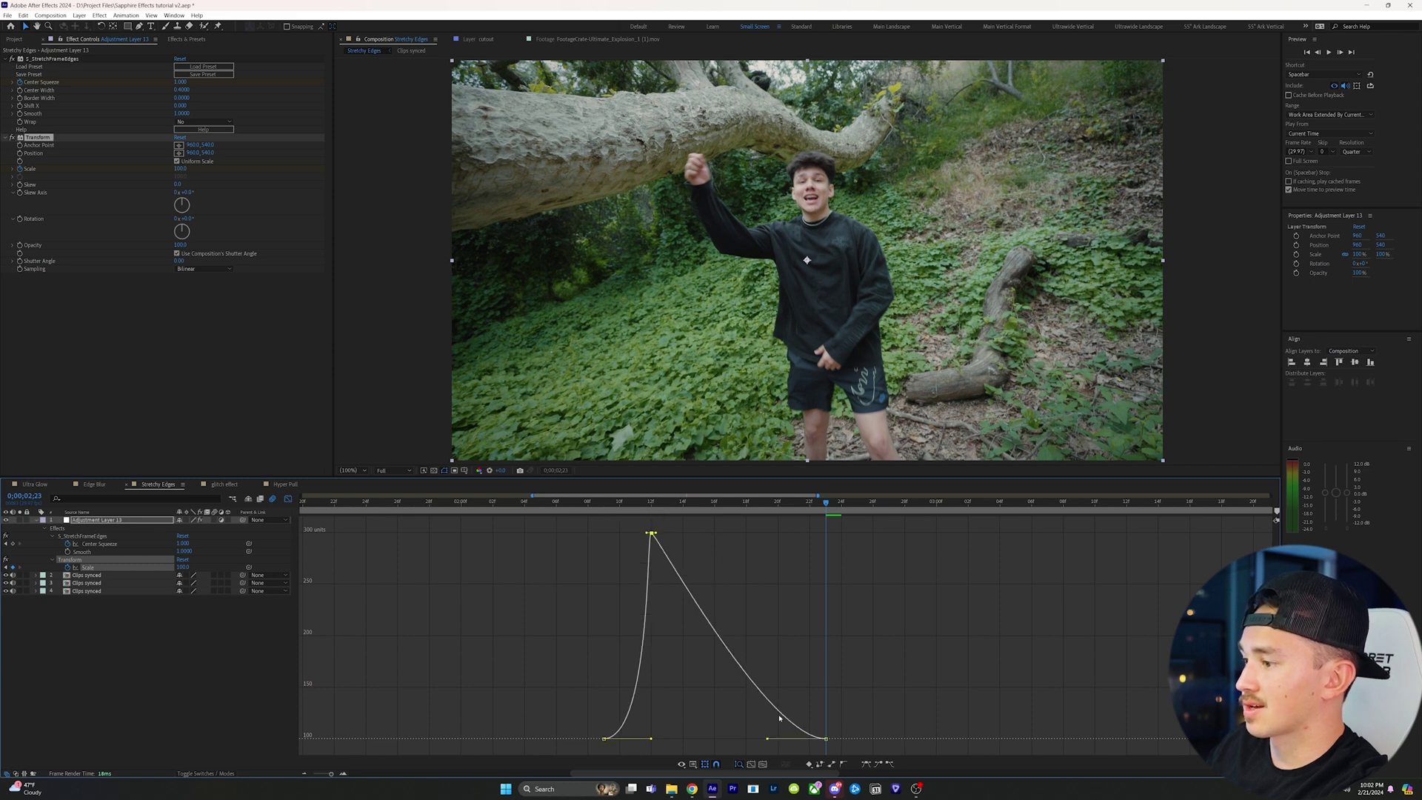
# Lengthen the last Scale keyframe's incoming handle back toward the cut for a slow finish and preview the transition
pyautogui.click(826, 739)
pyautogui.moveTo(767, 739); pyautogui.dragTo(601, 736)
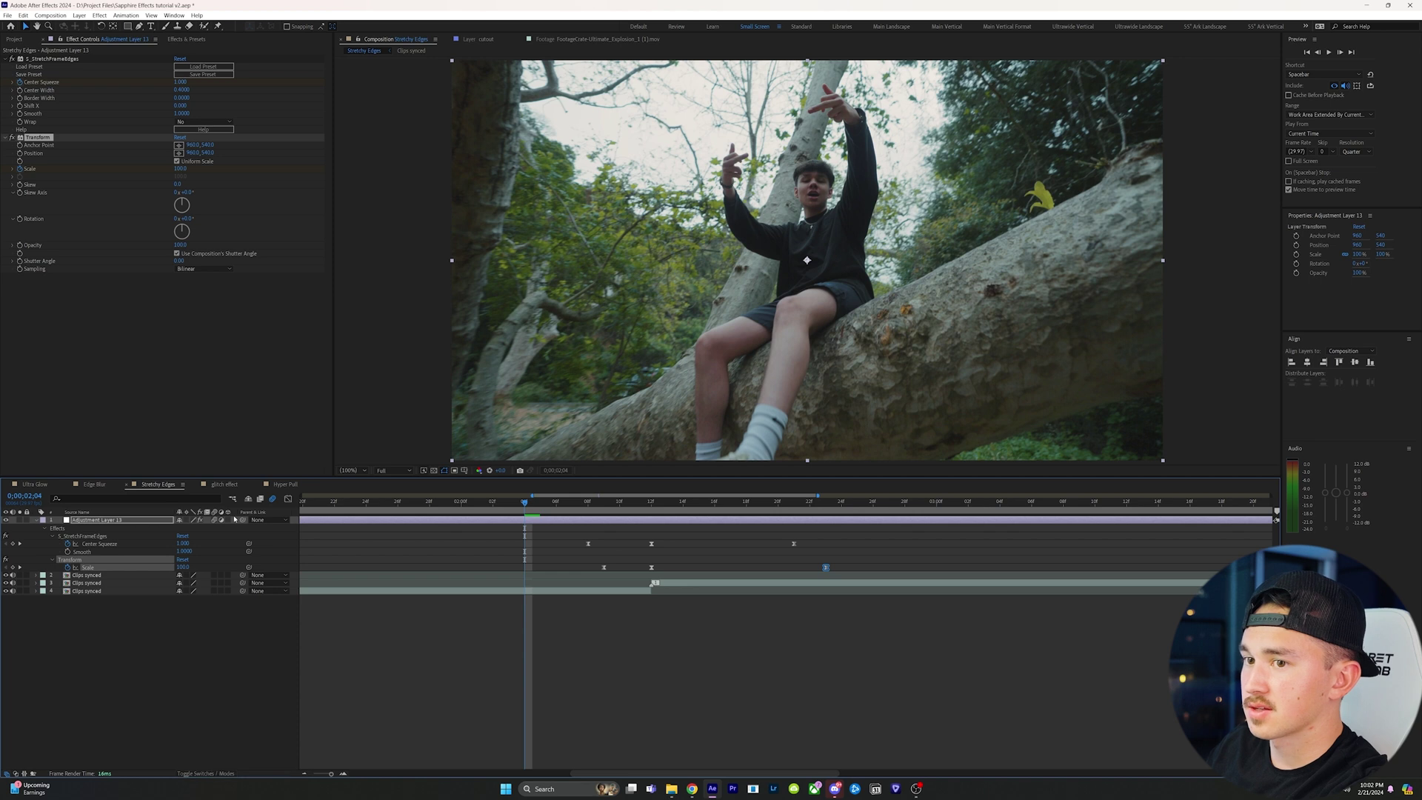
pyautogui.press('space')
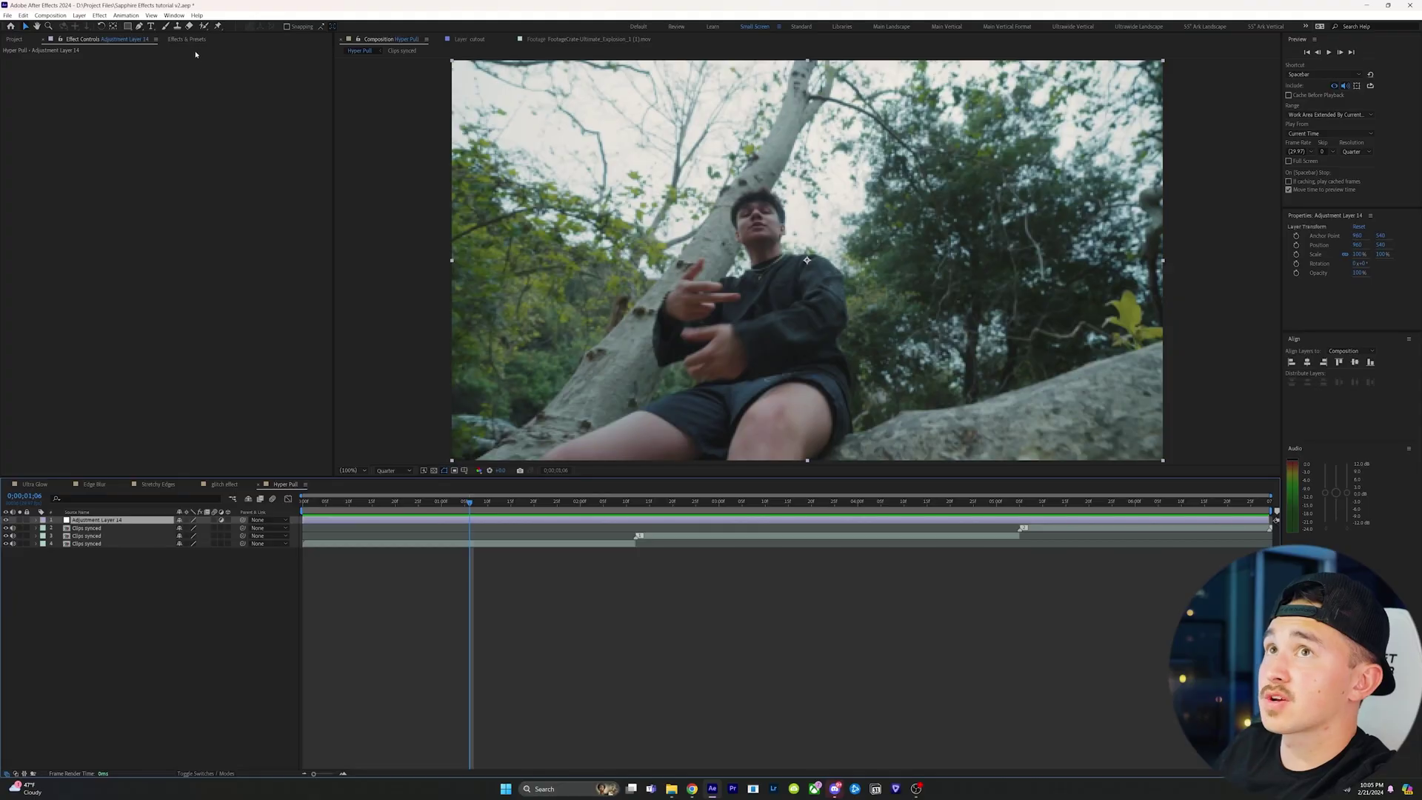
# Find the S_HyperPull effect and add it to the adjustment layer in the Hyper Pull composition
pyautogui.click(186, 39)
pyautogui.click(73, 50)
pyautogui.write('transf')
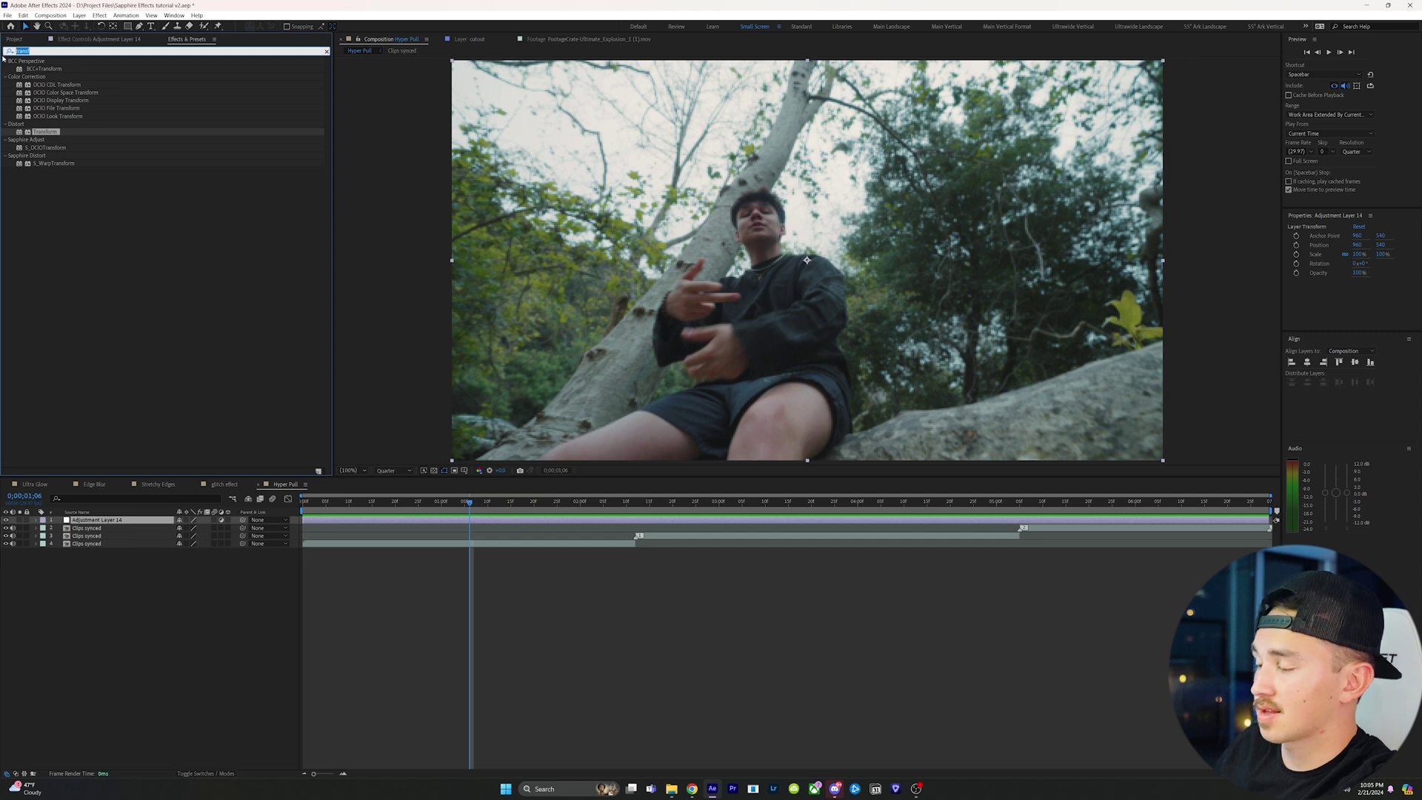
pyautogui.write('hyperpull')
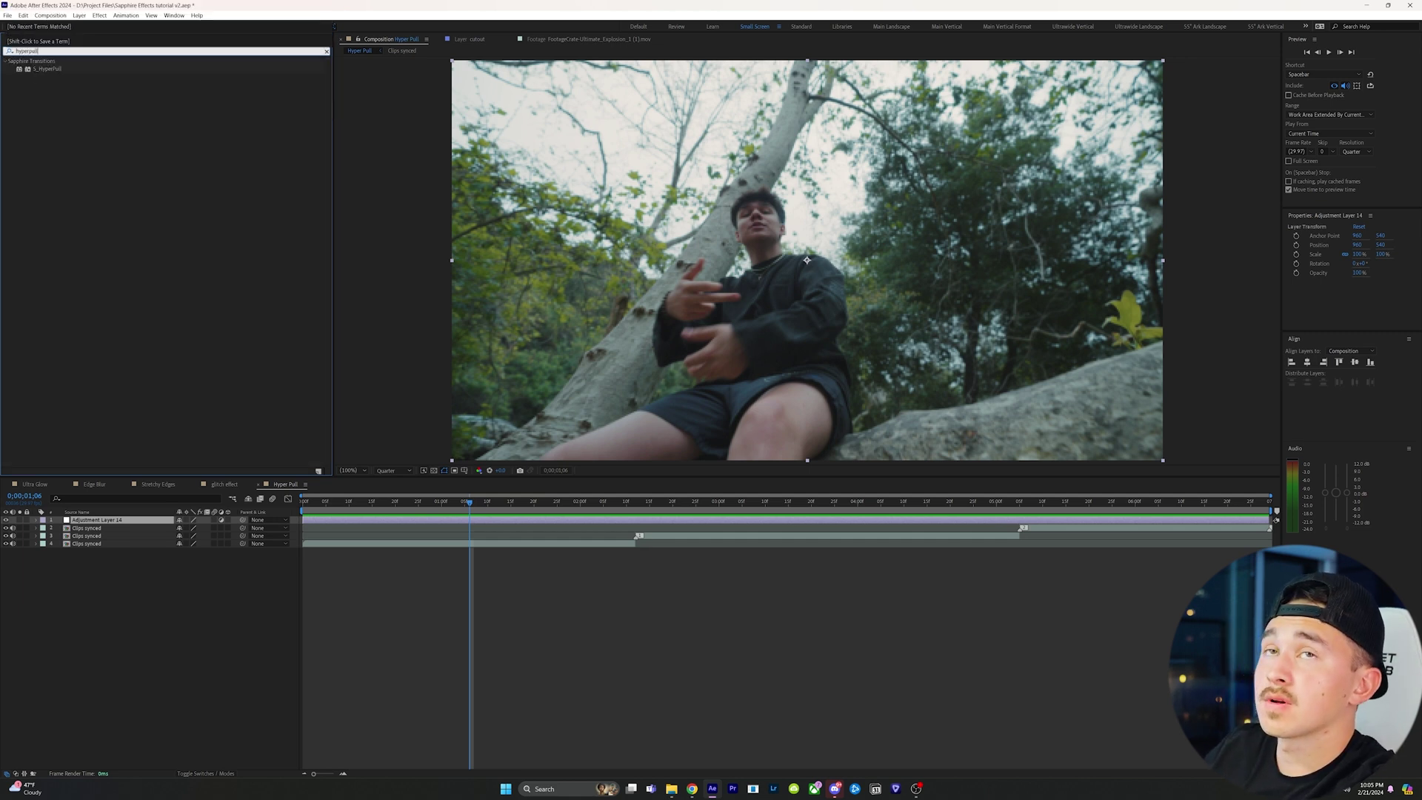
pyautogui.moveTo(46, 69); pyautogui.dragTo(622, 522)
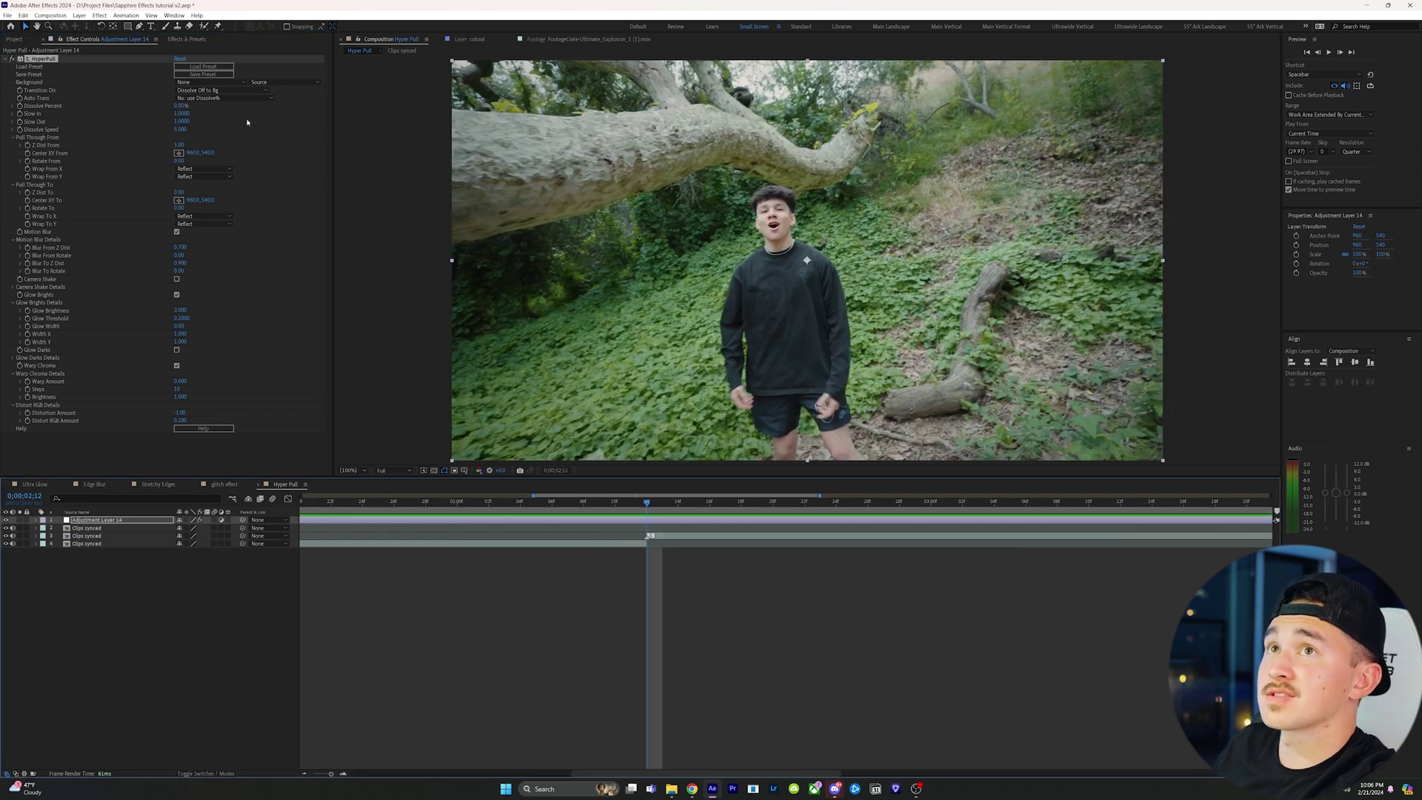
# Set HyperPull's Background to 3. Clips synced and place its 0% Dissolve Percent keyframe five frames before the cut
pyautogui.click(210, 83)
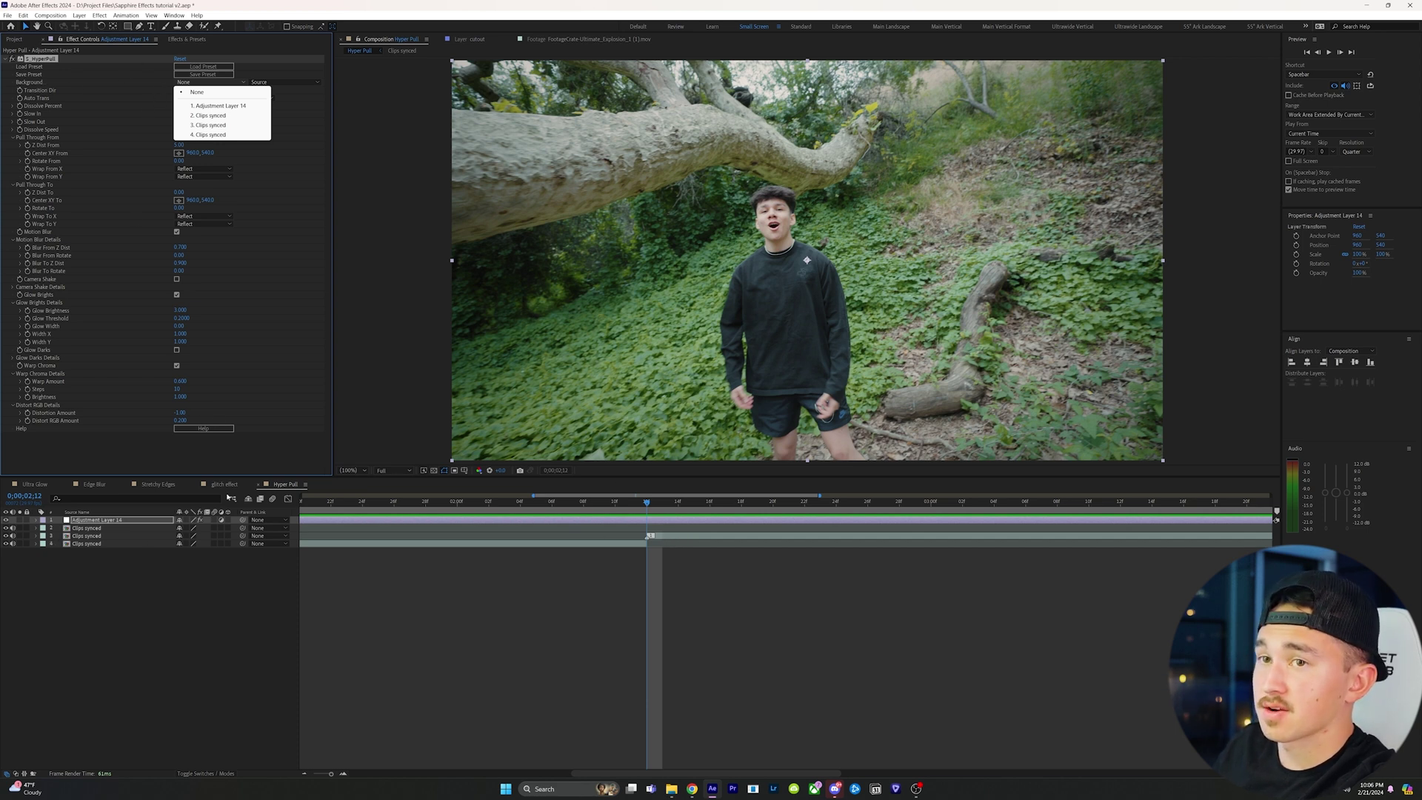
pyautogui.click(207, 126)
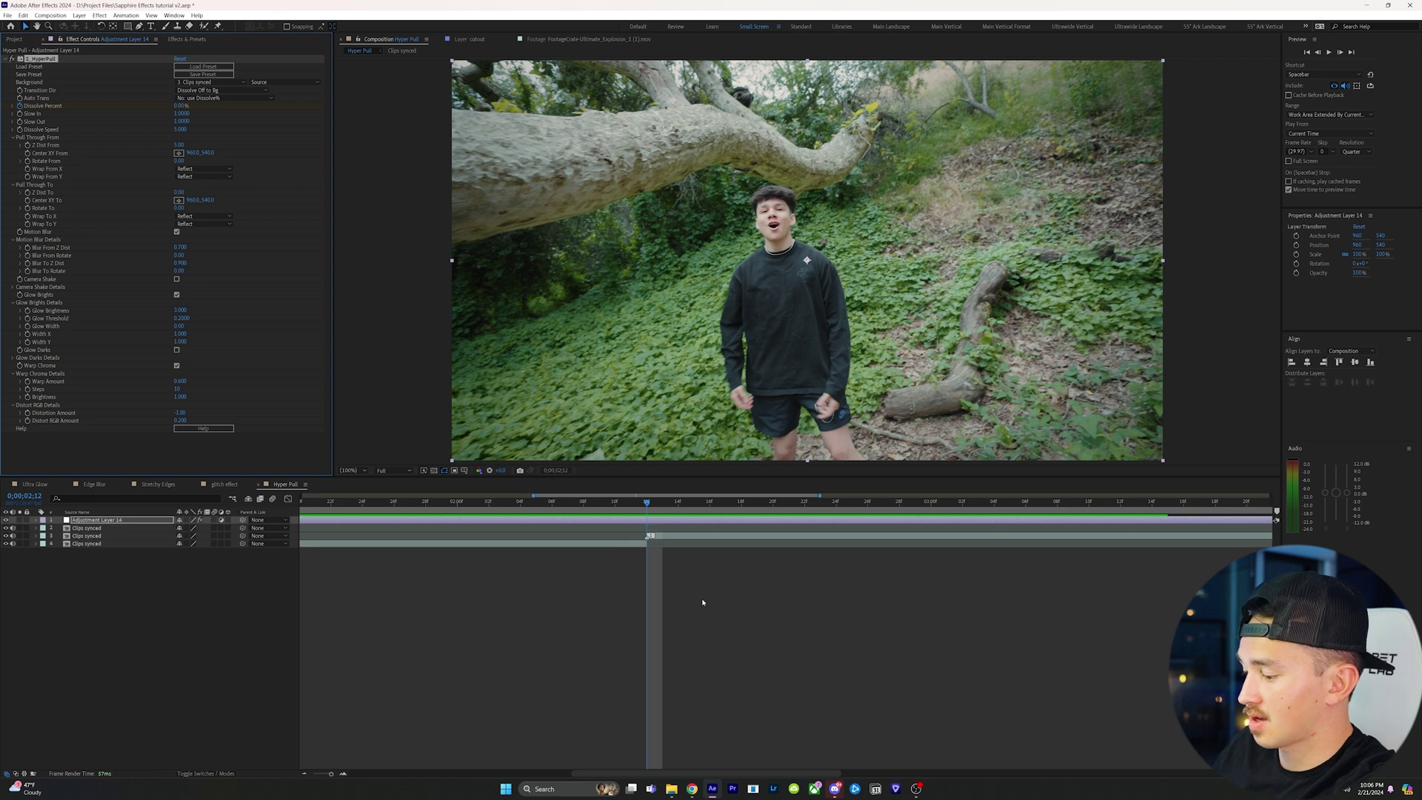
pyautogui.press('u')
pyautogui.press('=')
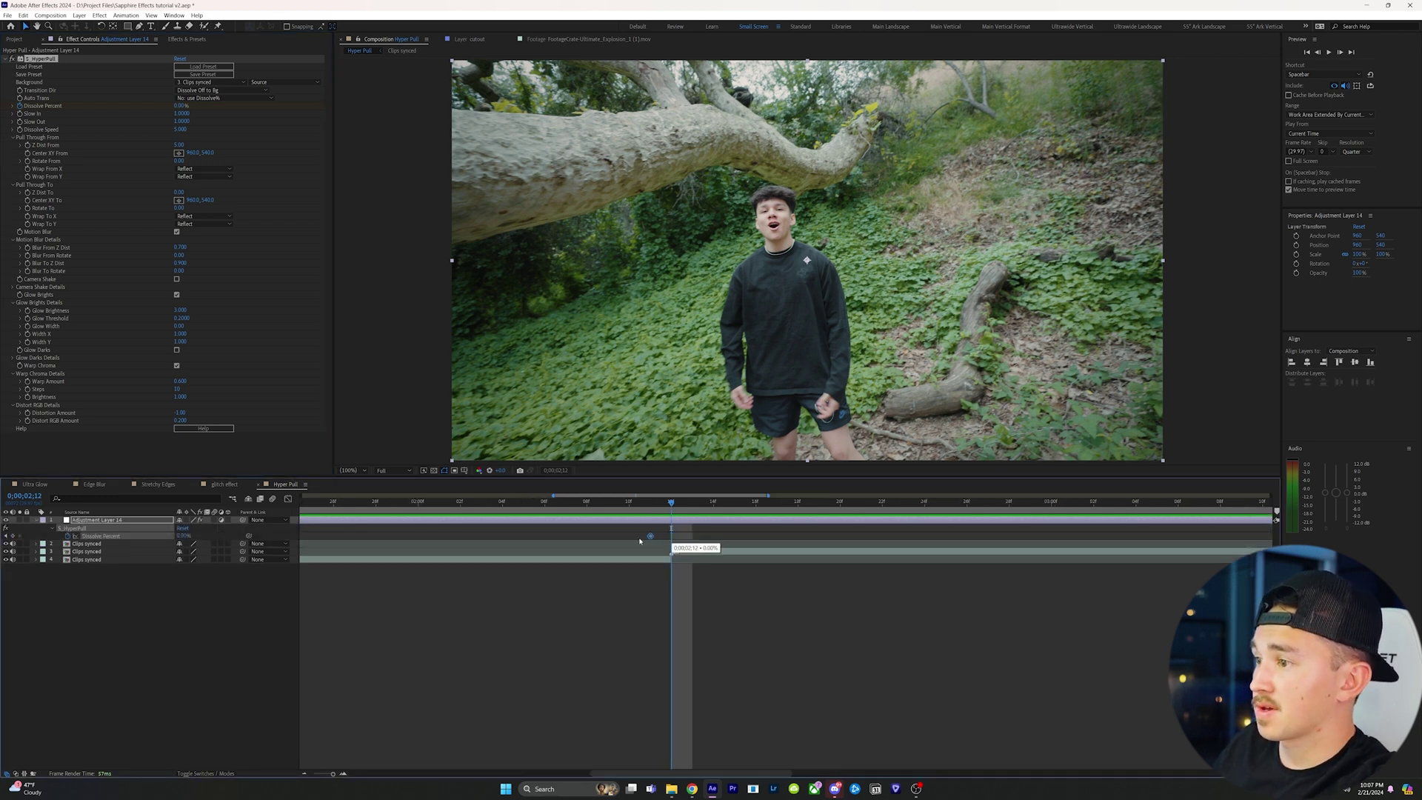
pyautogui.moveTo(640, 540); pyautogui.dragTo(599, 543)
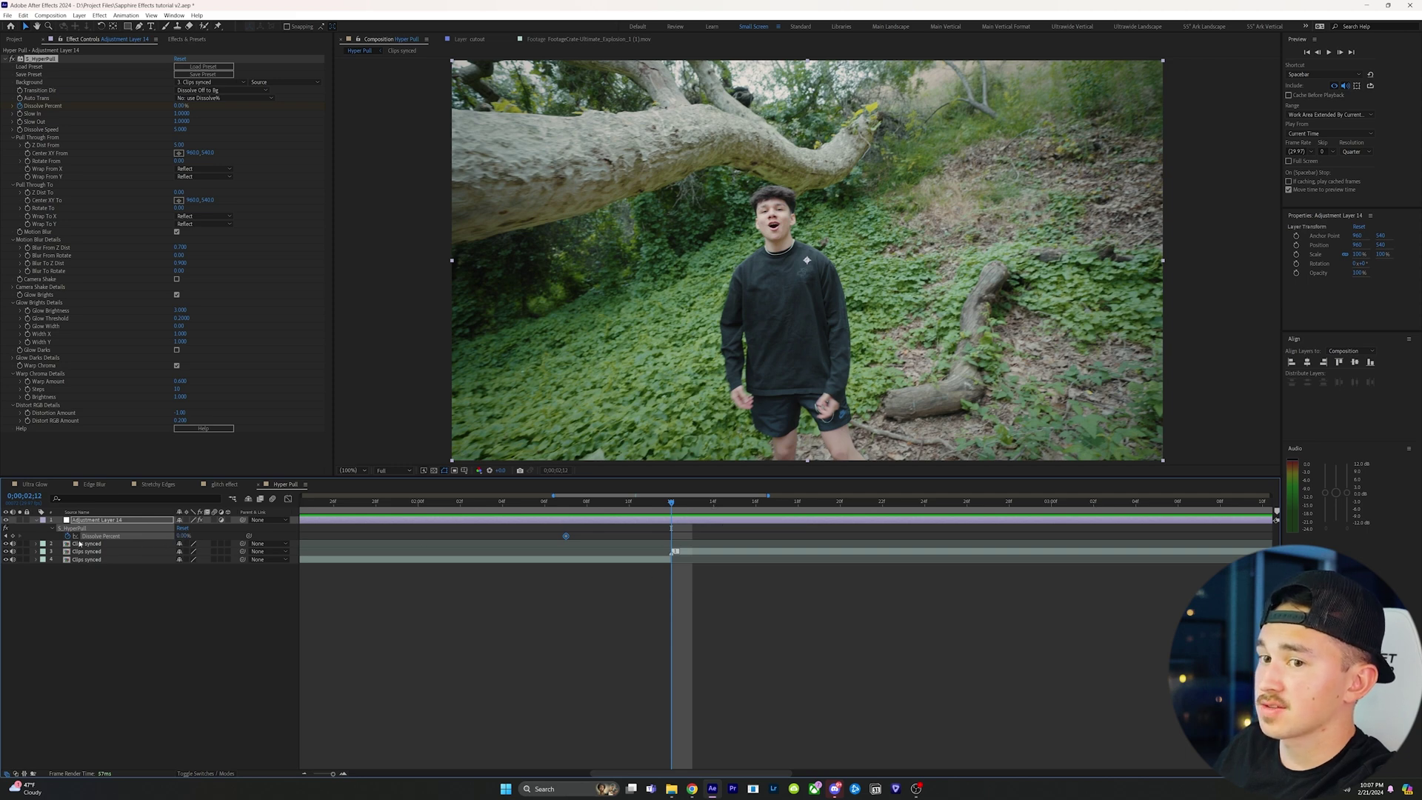
# Keyframe HyperPull's Dissolve Percent at 50 on the cut and at 100 on 0;00;02;28
pyautogui.click(183, 536)
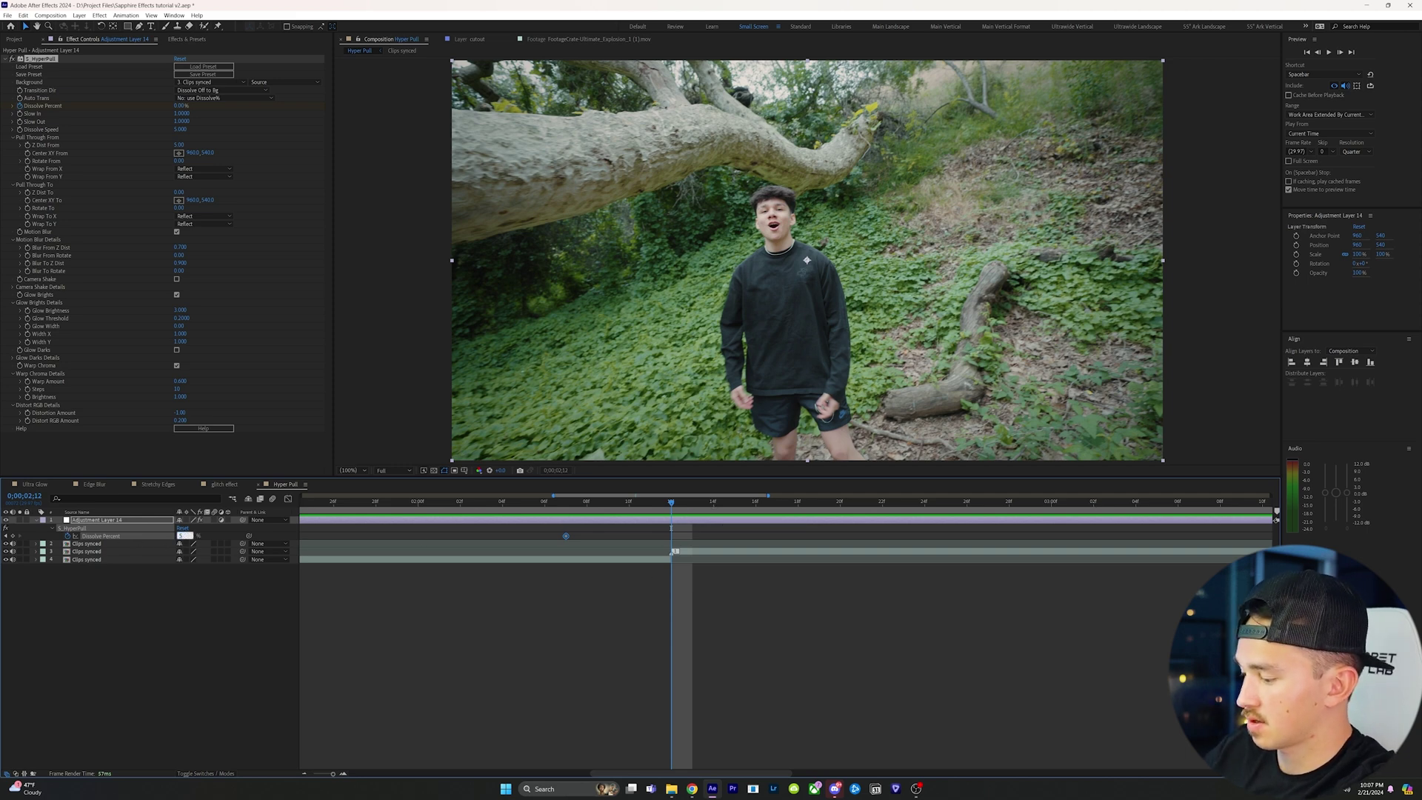
pyautogui.press('Return')
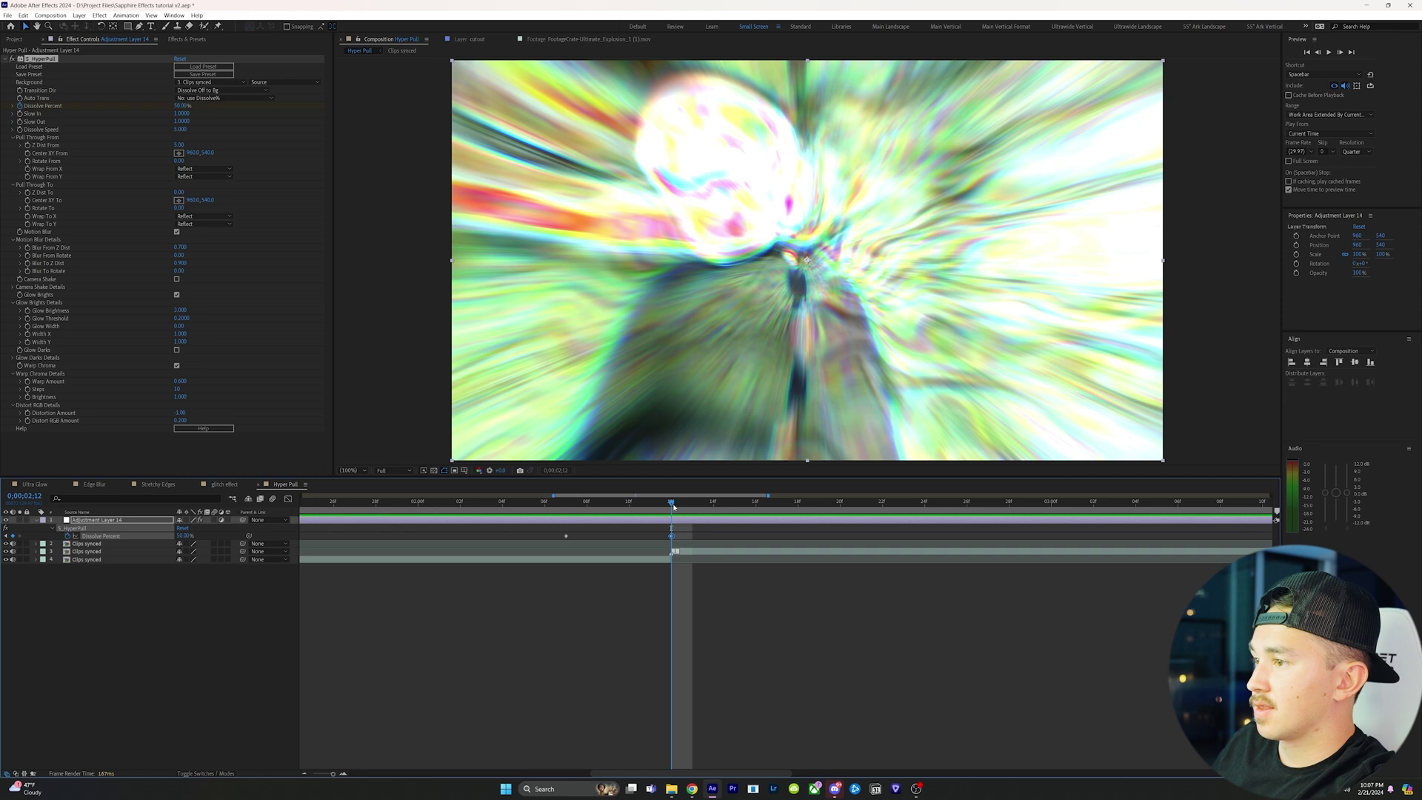
pyautogui.moveTo(674, 507); pyautogui.dragTo(1009, 503)
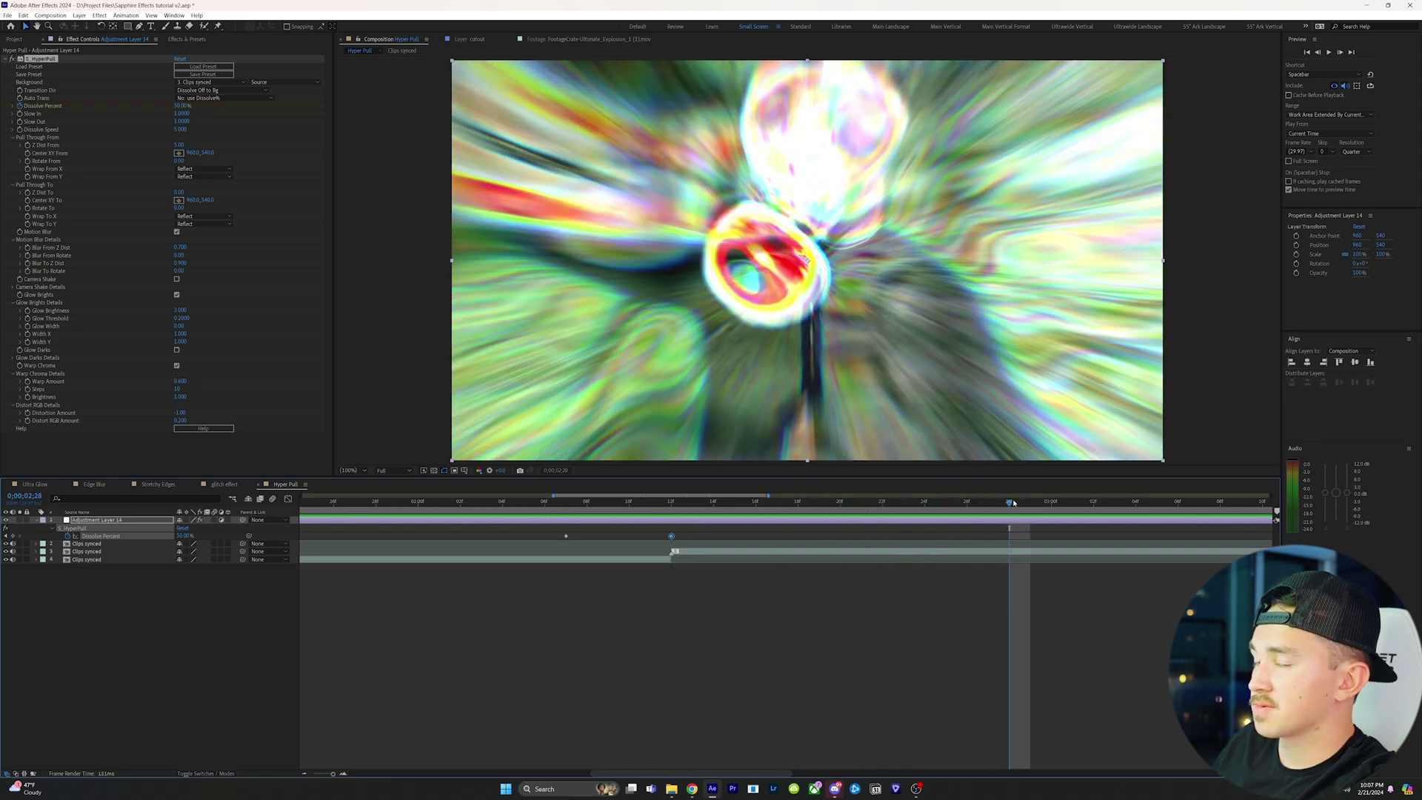
pyautogui.click(183, 535)
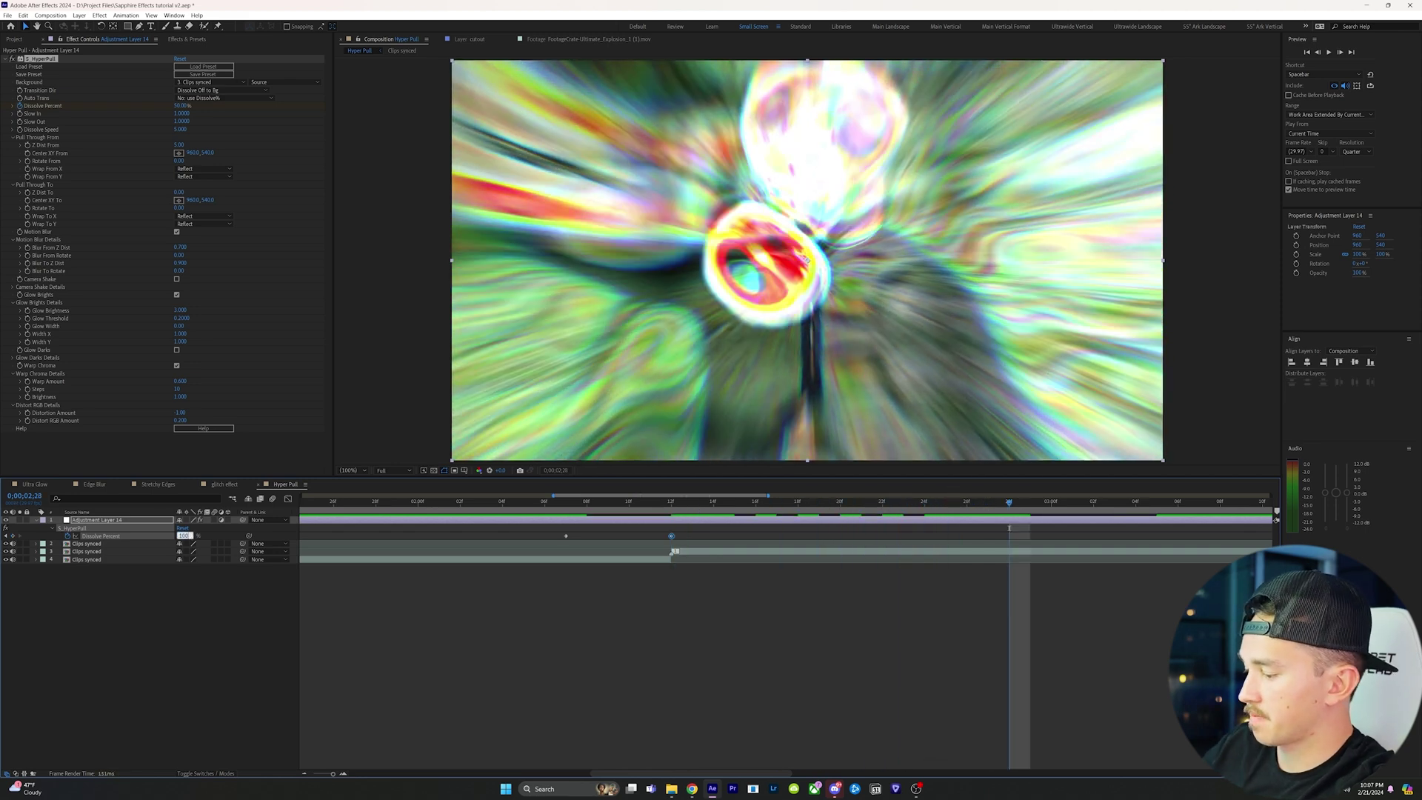
pyautogui.write('100')
pyautogui.press('Return')
# Select all three Dissolve Percent keyframes and apply Easy Ease to them
pyautogui.press('-')
pyautogui.click(600, 536)
pyautogui.moveTo(600, 536); pyautogui.dragTo(528, 552)
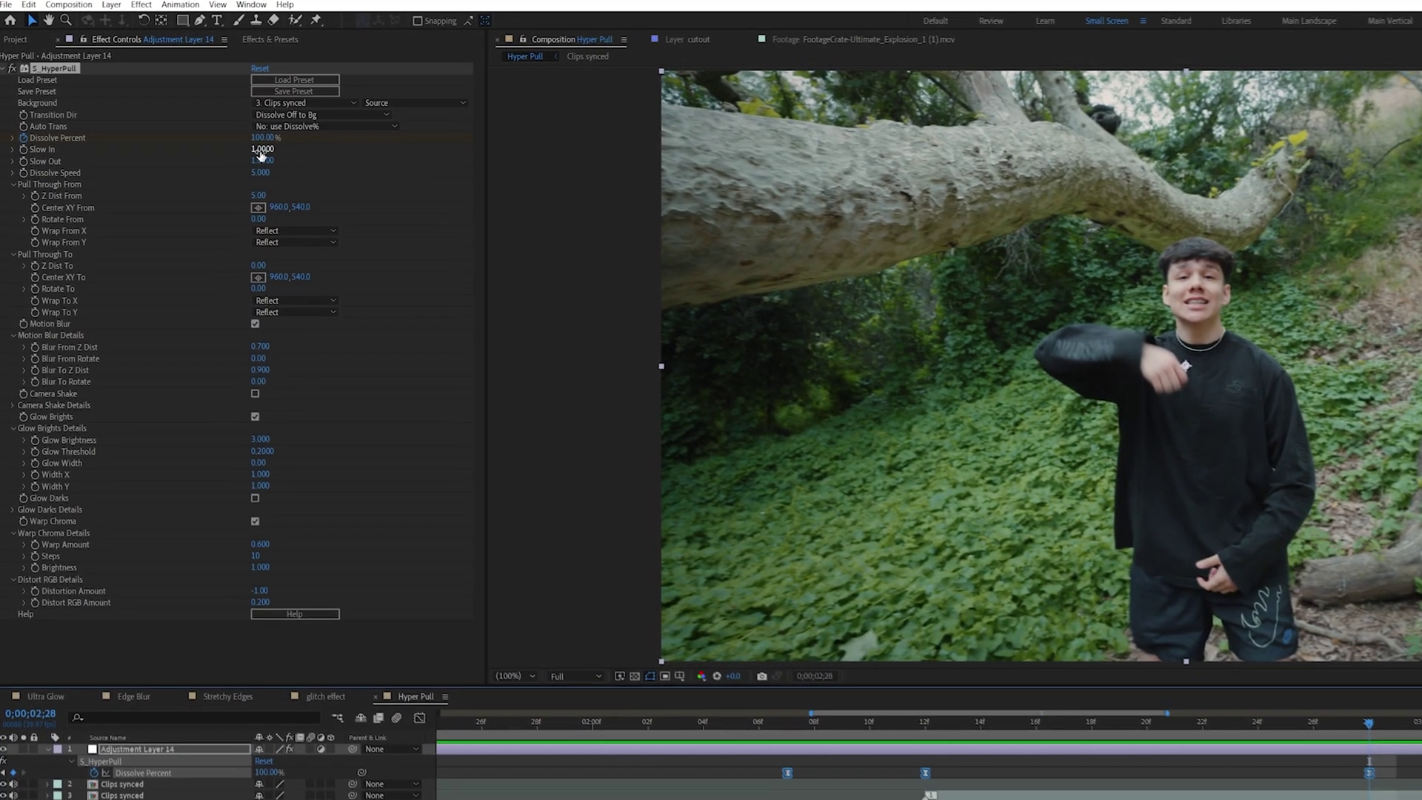
# Set HyperPull's Slow In and Slow Out to 0.25 each
pyautogui.click(234, 138)
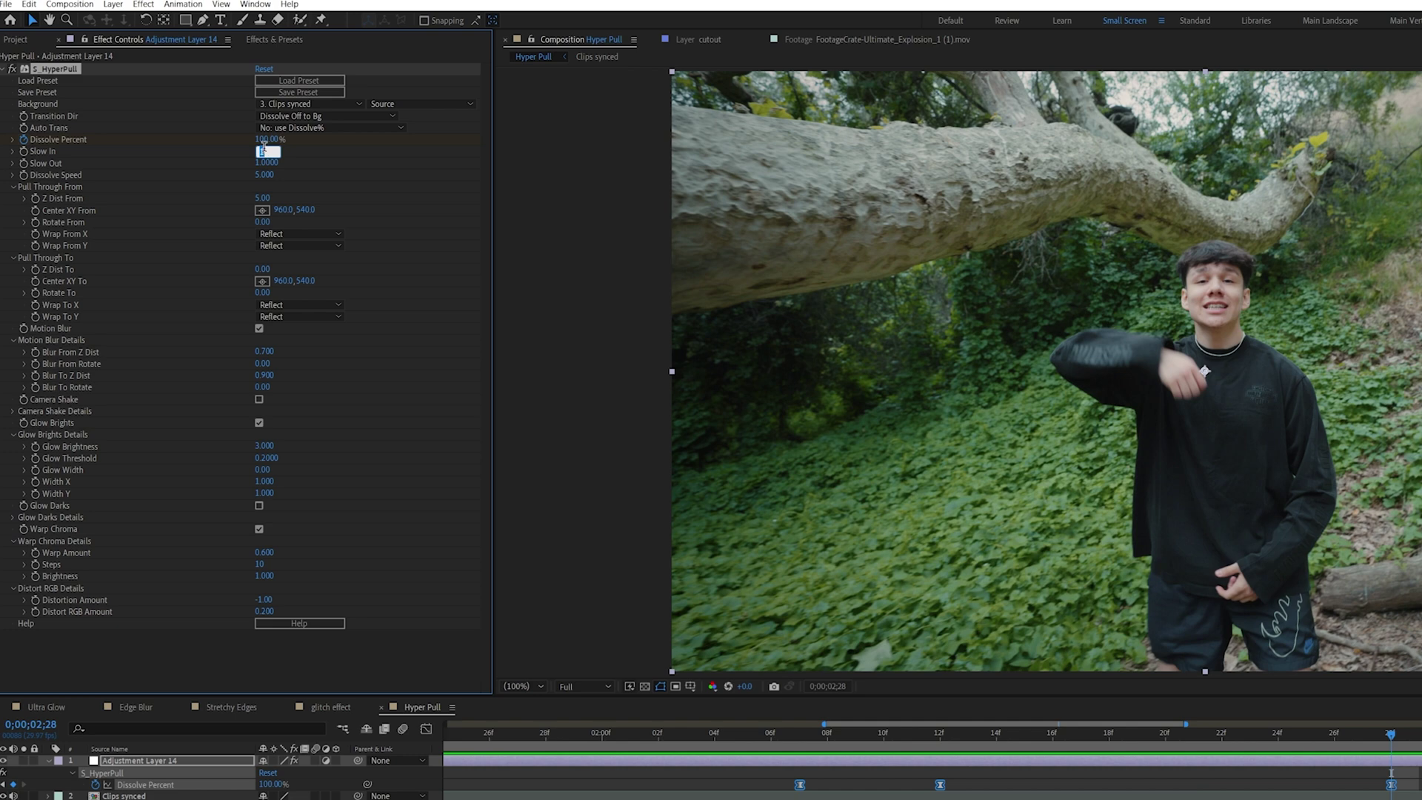
pyautogui.press('Return')
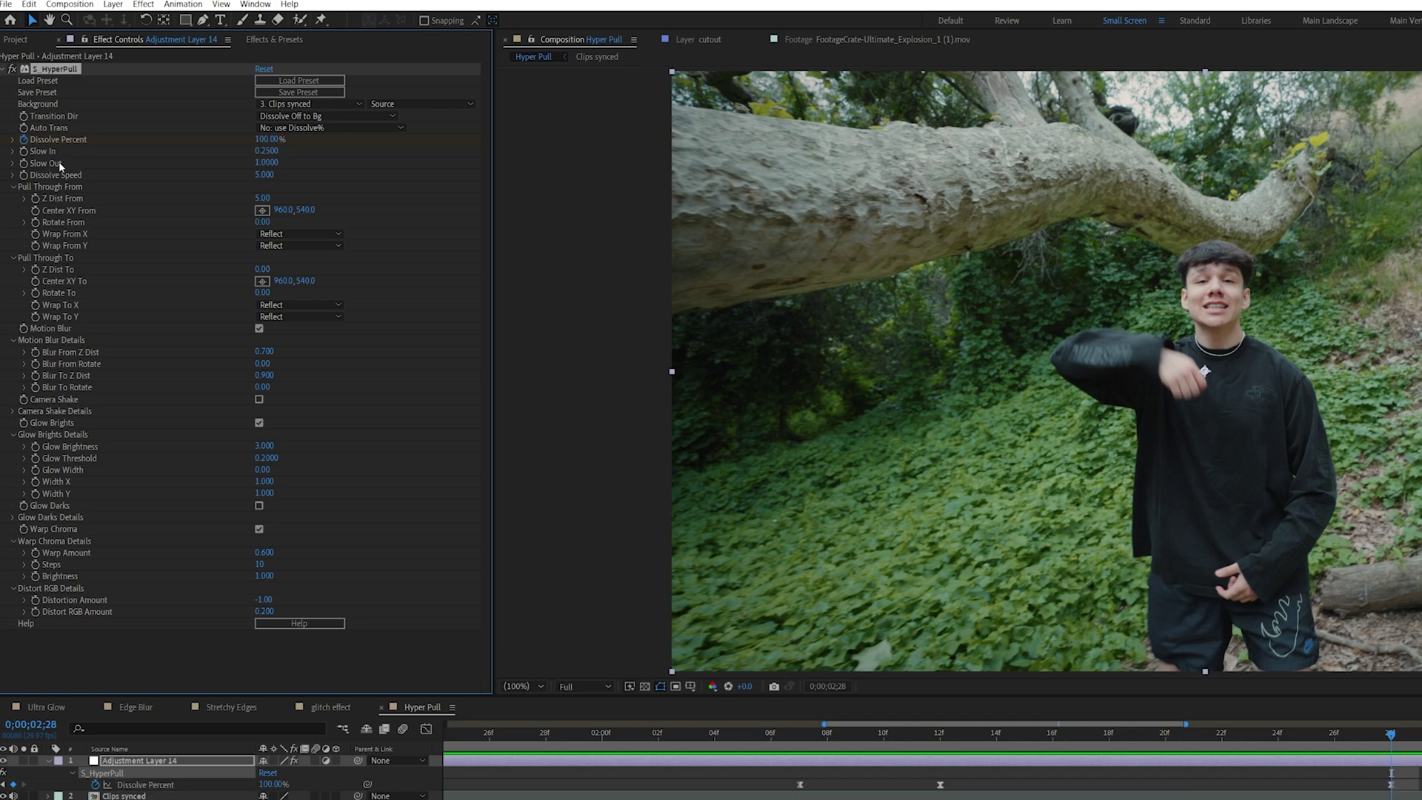
pyautogui.click(266, 163)
pyautogui.write('25')
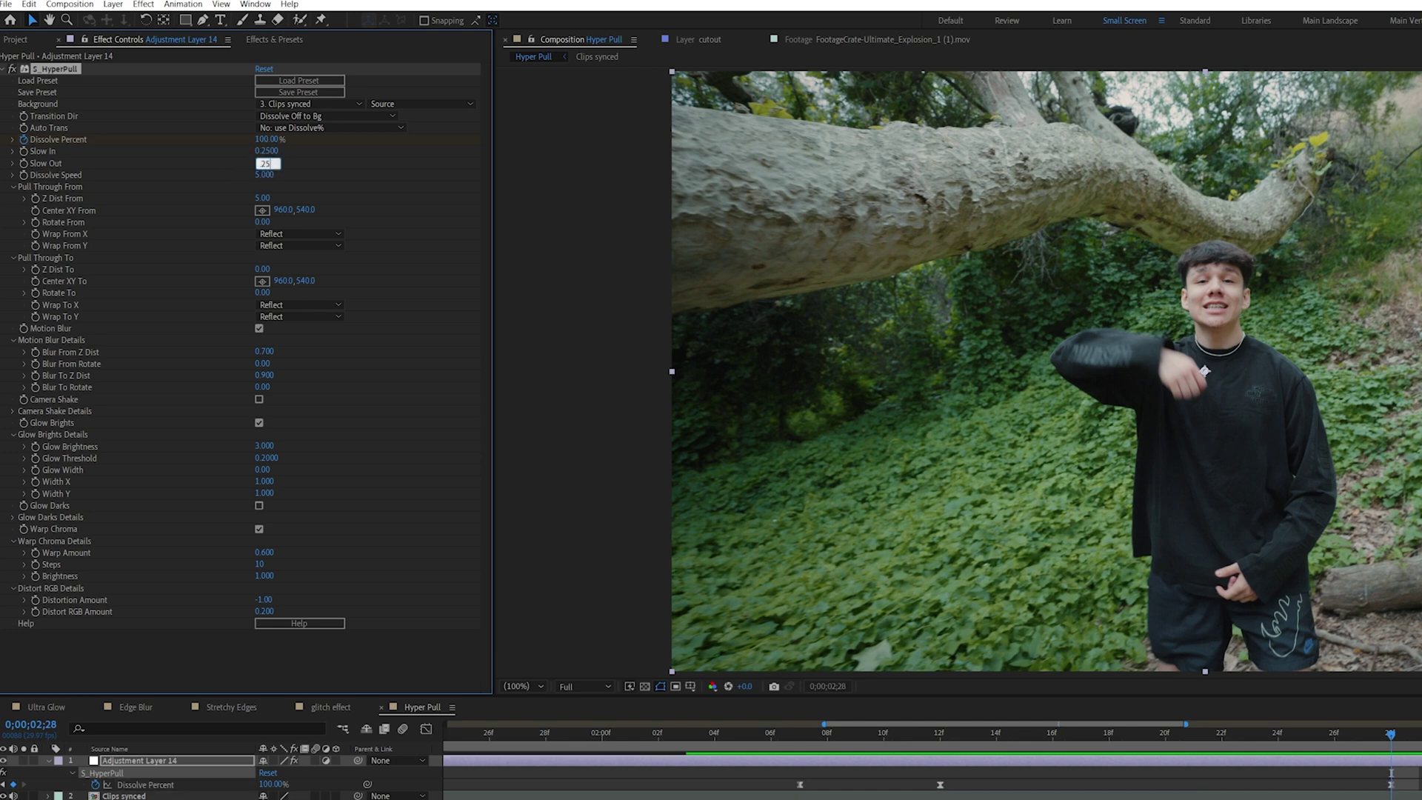
pyautogui.press('Return')
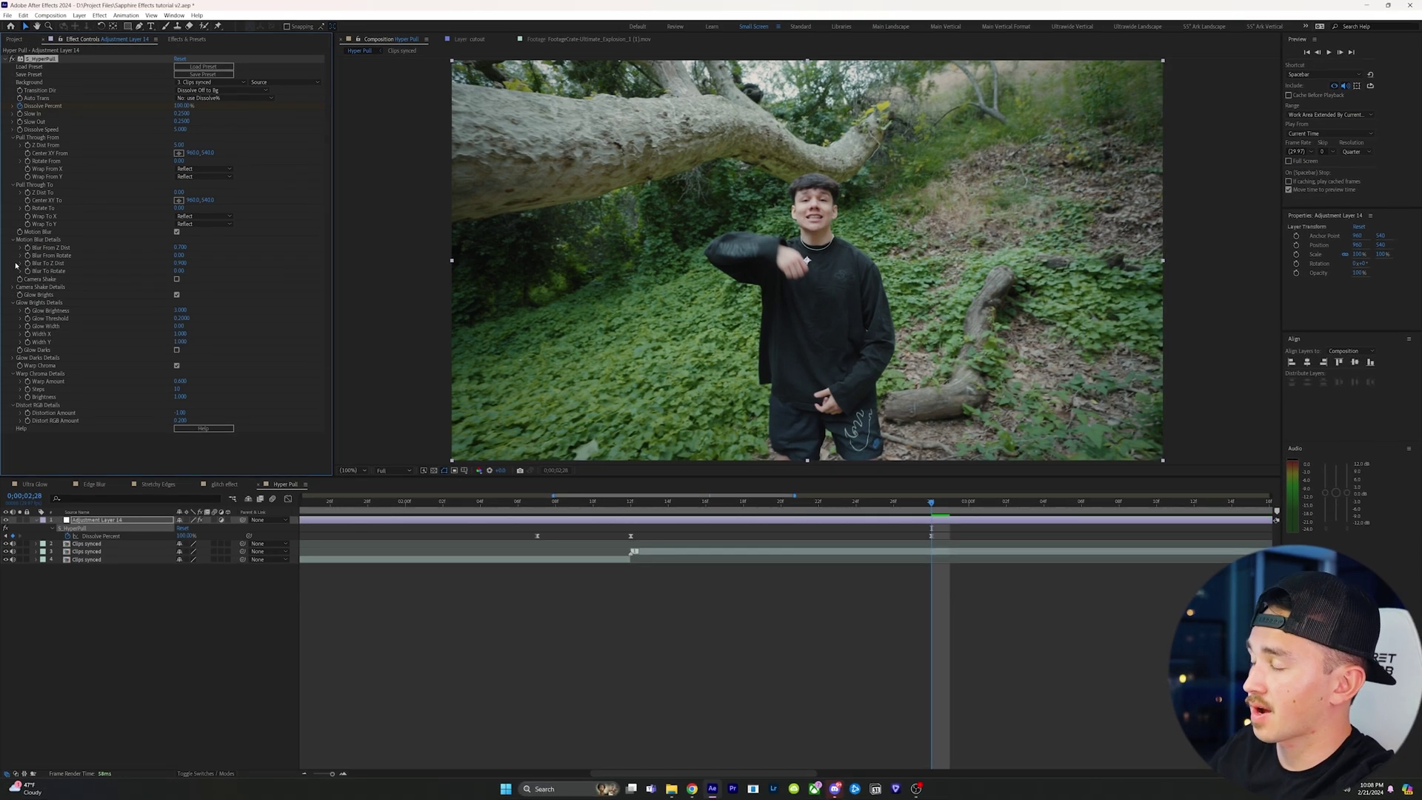
# Set HyperPull's Dissolve Speed to 4 and its Blur From Z Dist to 1.5
pyautogui.click(182, 130)
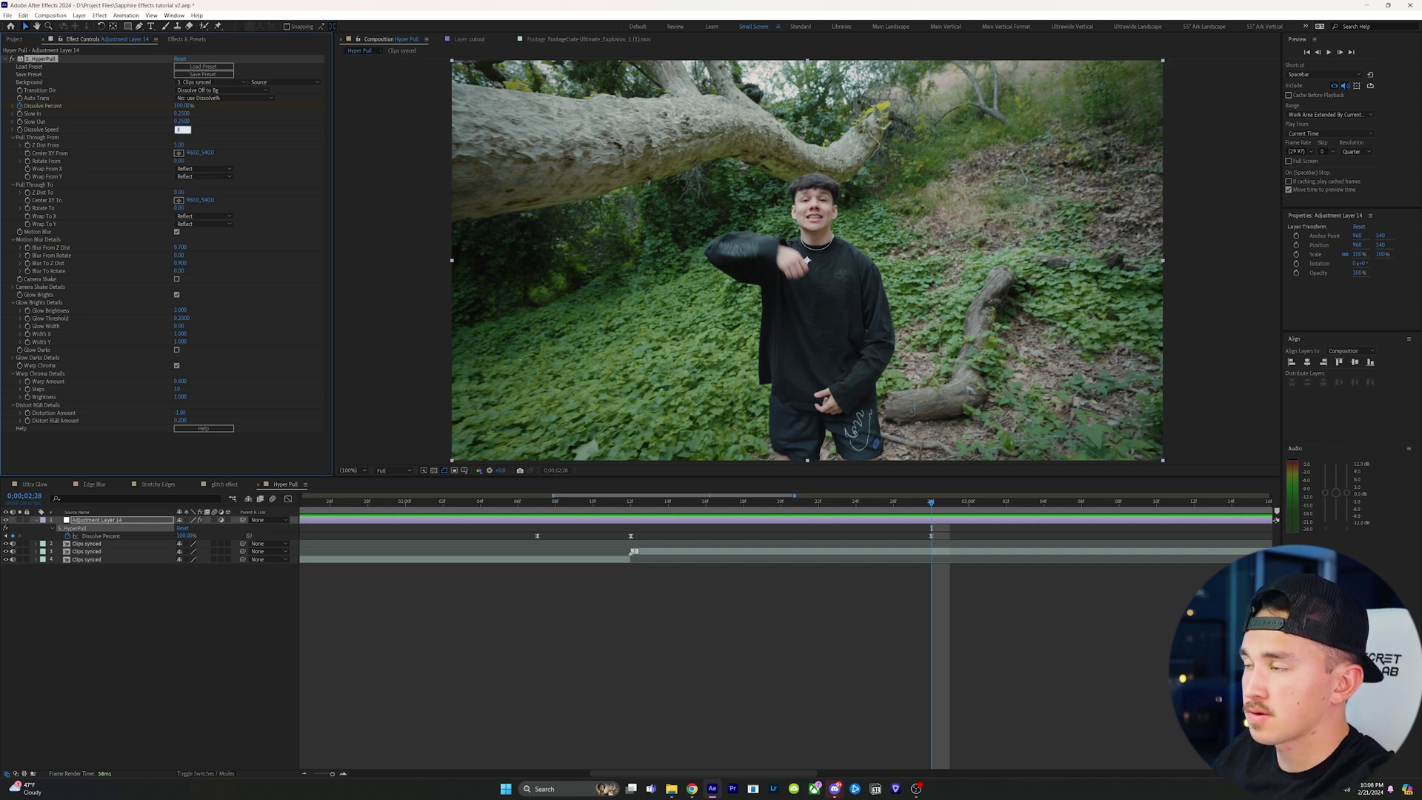
pyautogui.write('4')
pyautogui.press('Return')
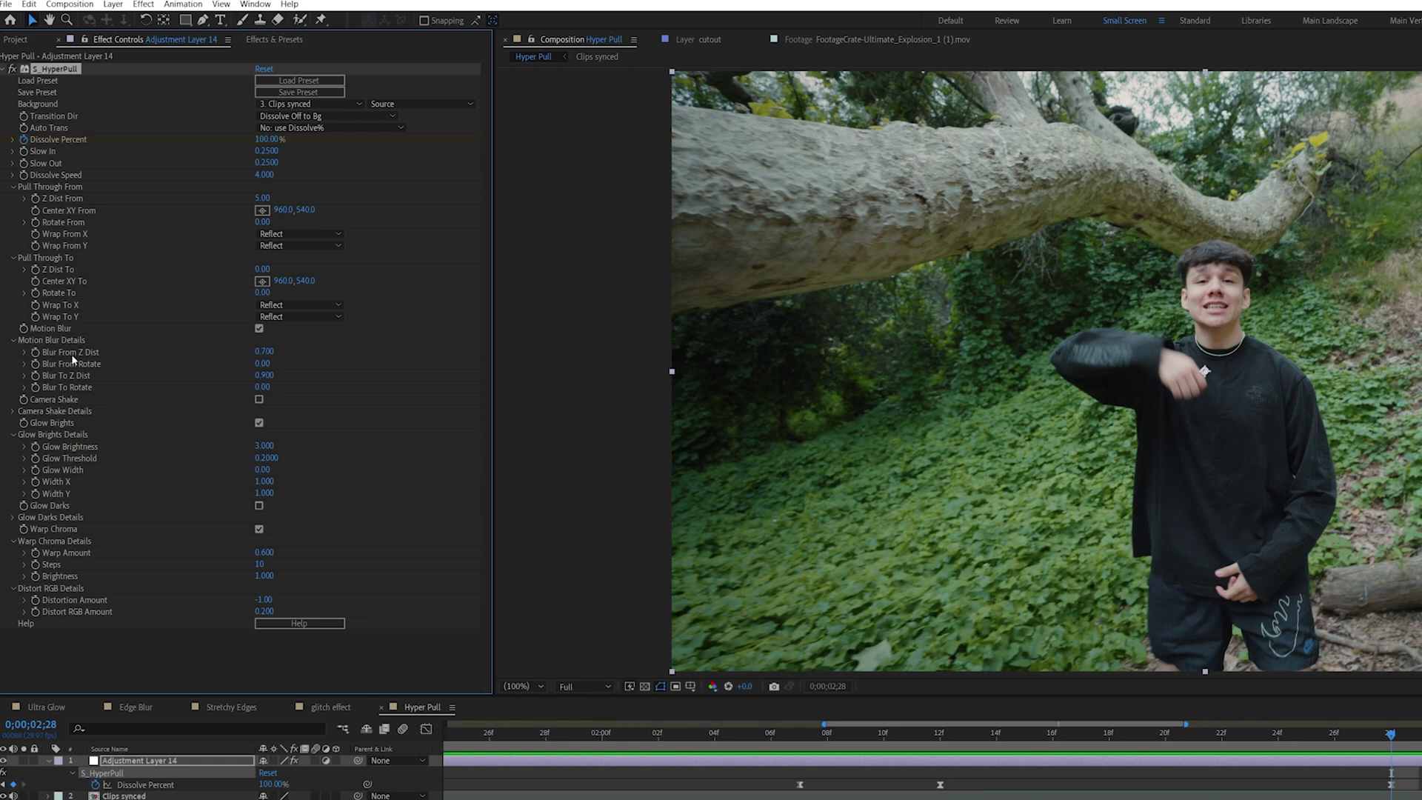
pyautogui.click(265, 352)
pyautogui.write('1.5')
pyautogui.press('Return')
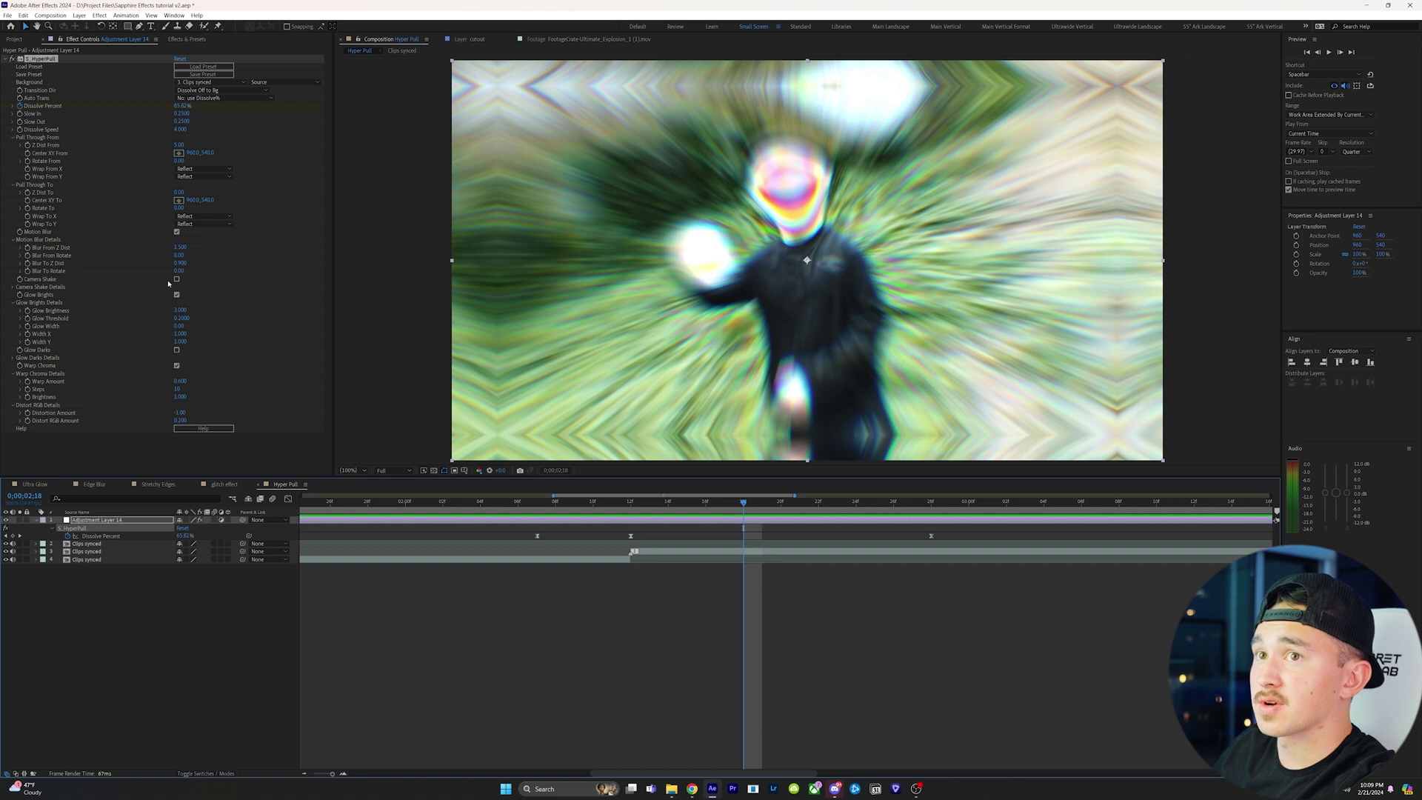
# Enable HyperPull's Camera Shake and set the shake Frequency to 10
pyautogui.click(176, 279)
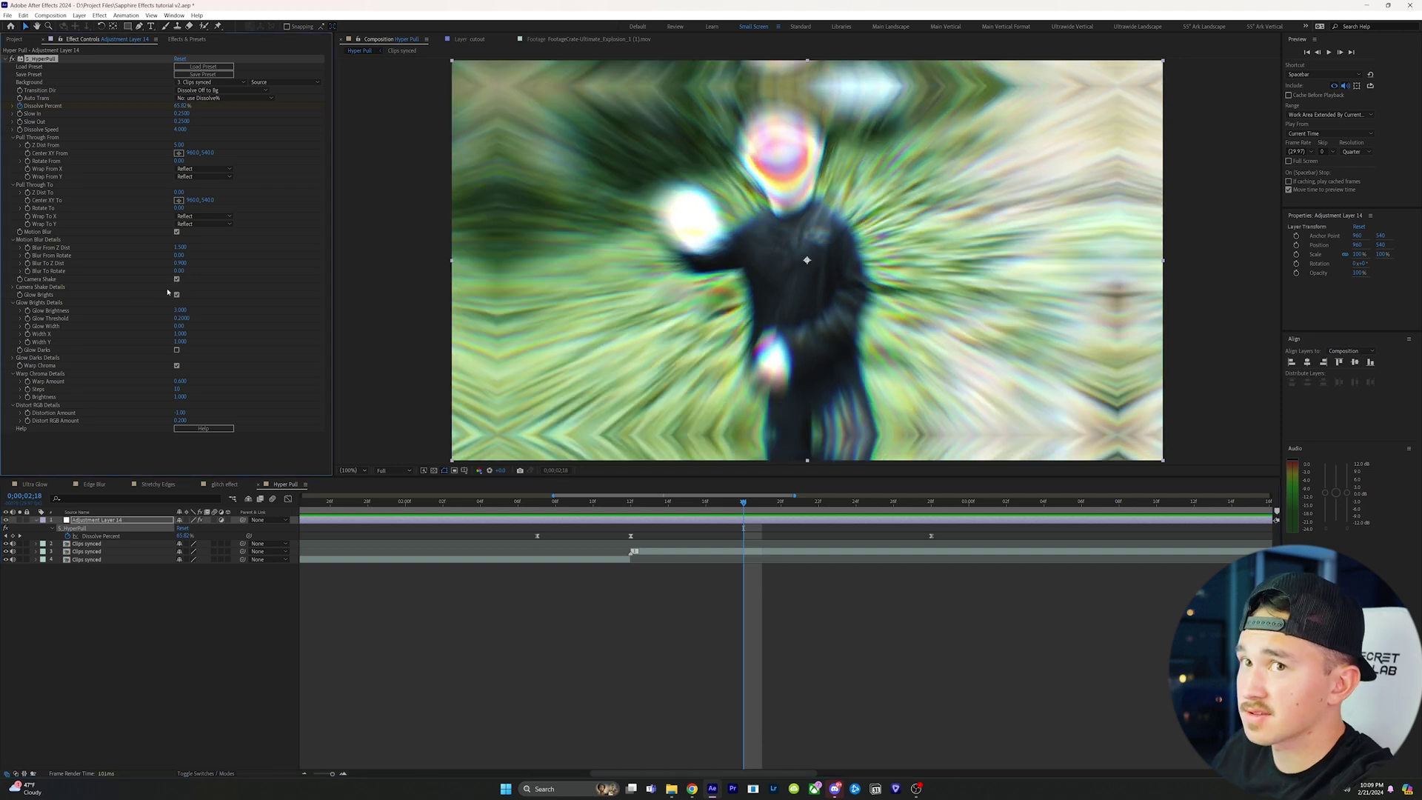
pyautogui.click(12, 287)
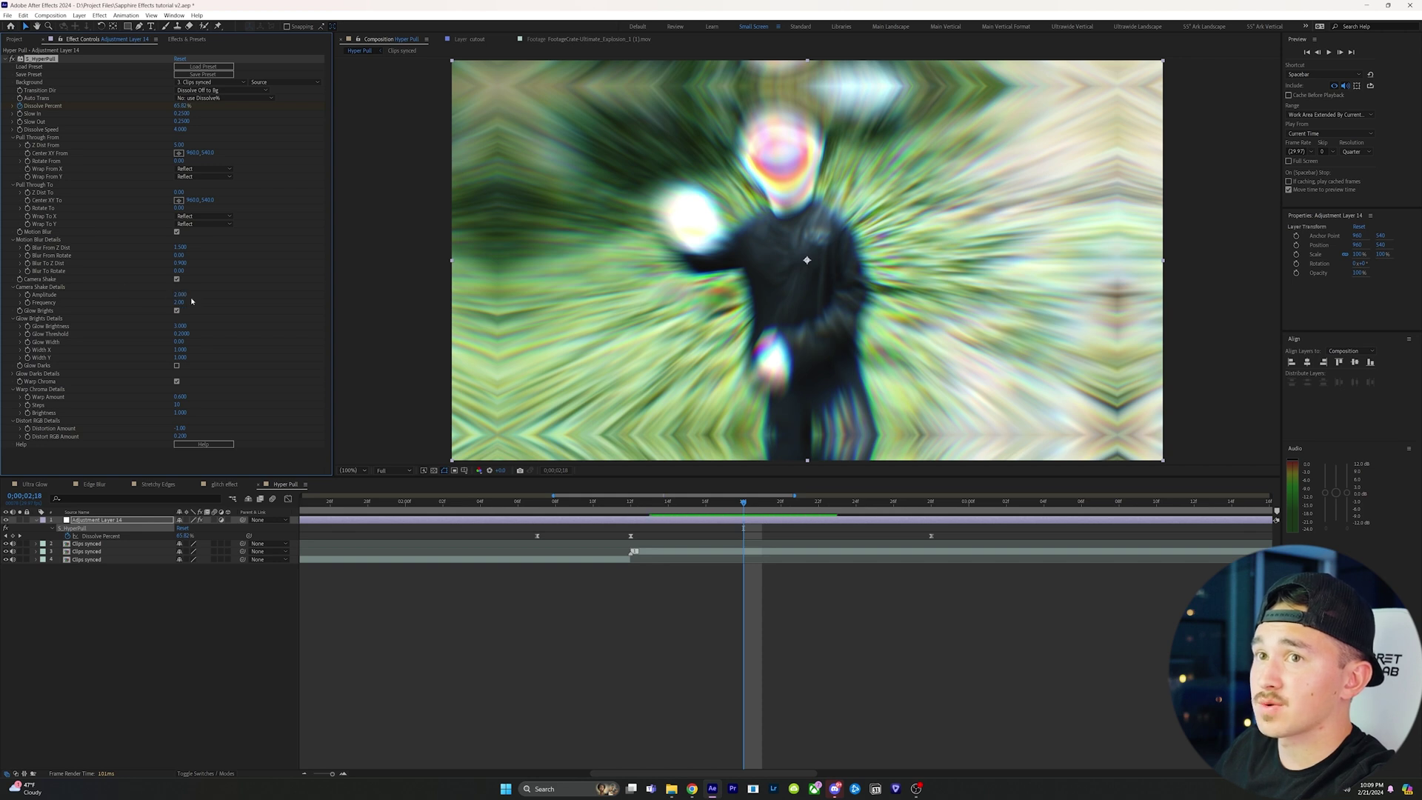
pyautogui.click(178, 302)
pyautogui.write('10')
pyautogui.press('Return')
pyautogui.click(424, 502)
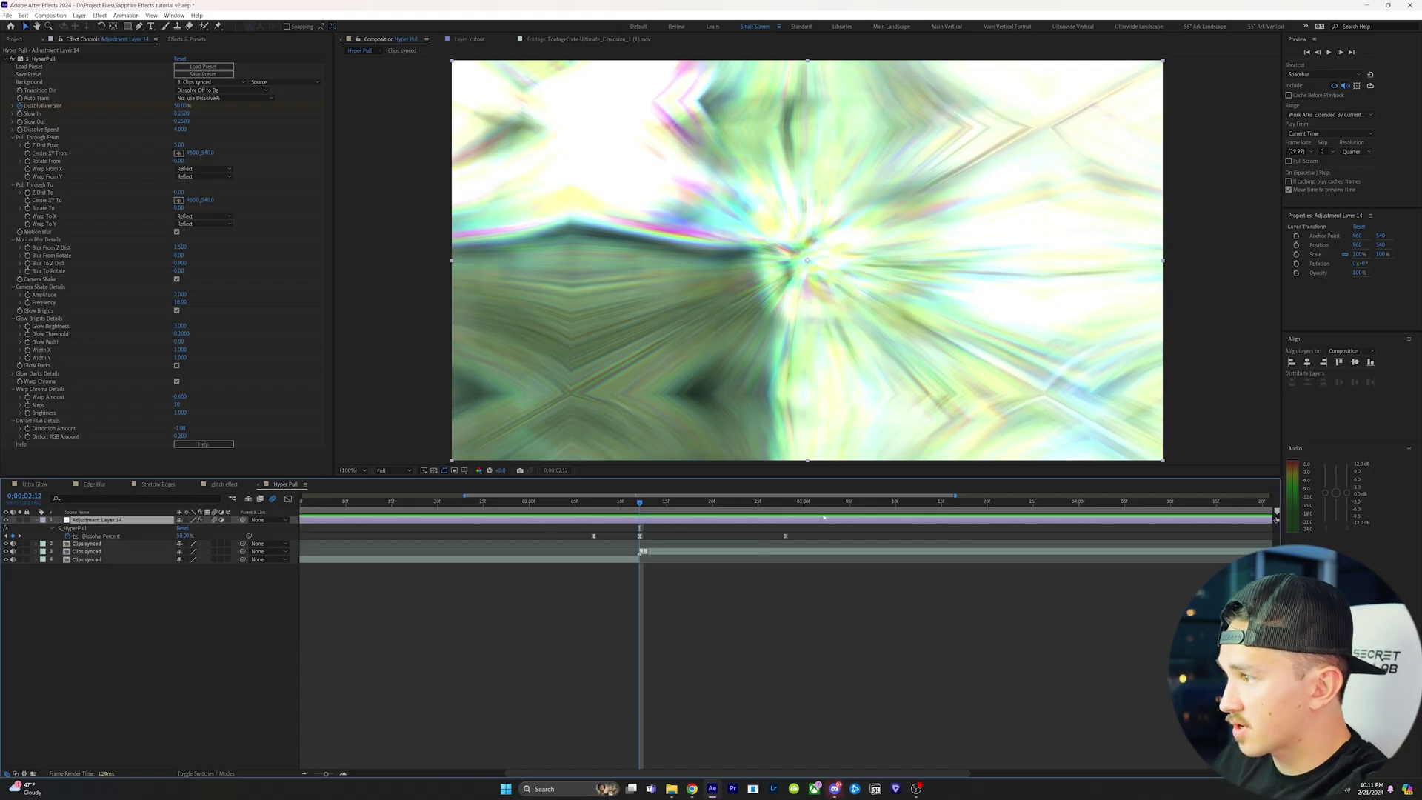
# Spread the outer Dissolve Percent keyframes to 0;00;01;28 and 0;00;03;09 and adjust the value graph handles for a smooth curve after the cut
pyautogui.moveTo(795, 540); pyautogui.dragTo(464, 518)
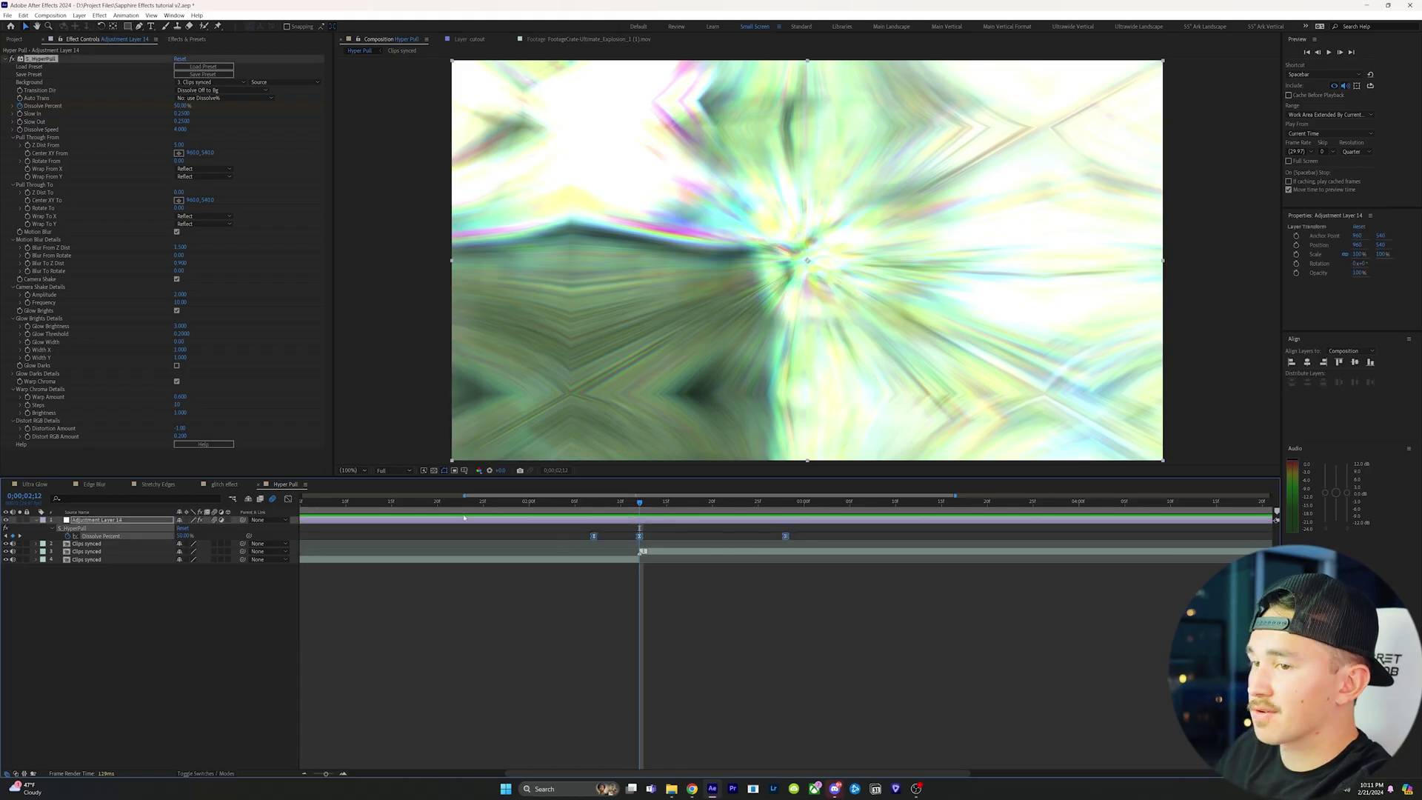
pyautogui.click(288, 500)
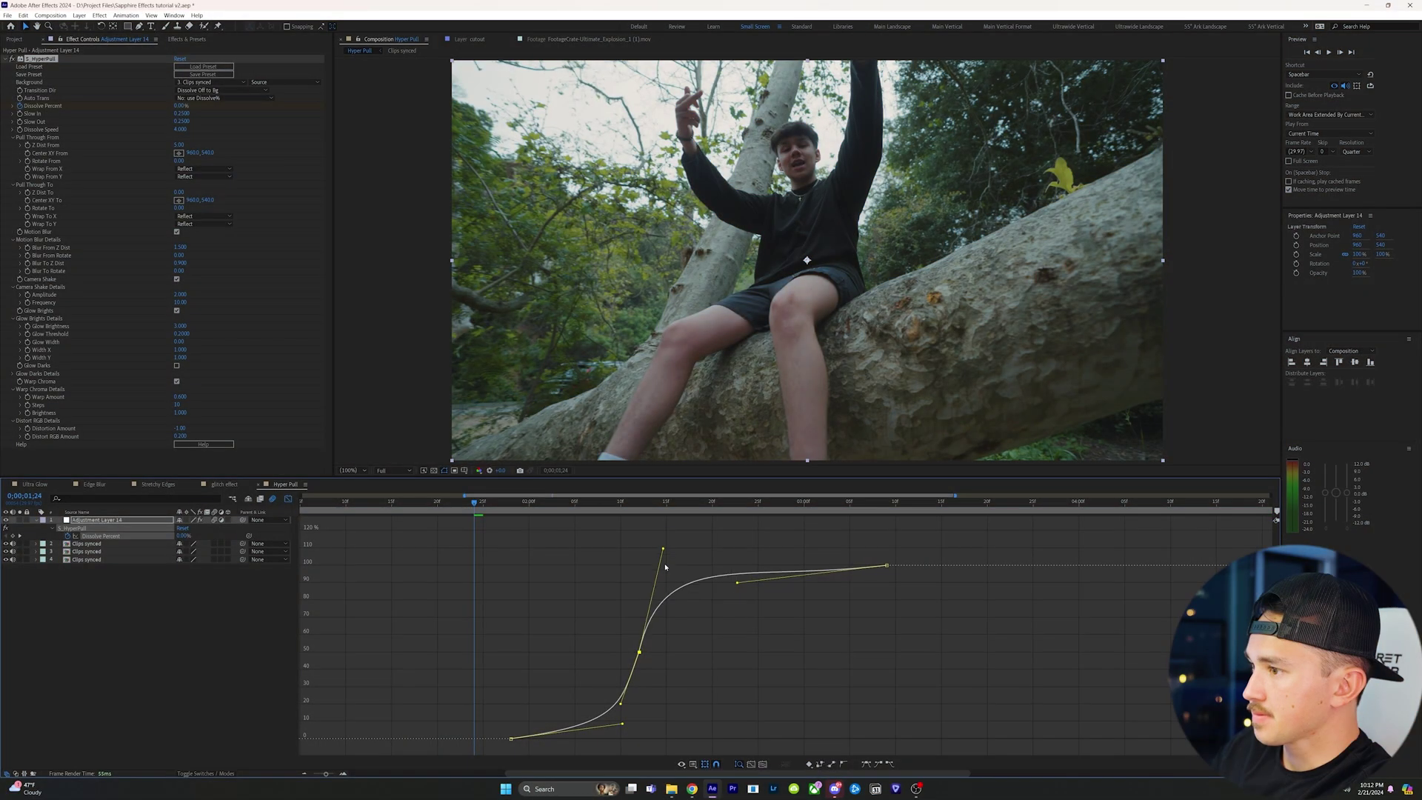
pyautogui.moveTo(660, 555); pyautogui.dragTo(661, 591)
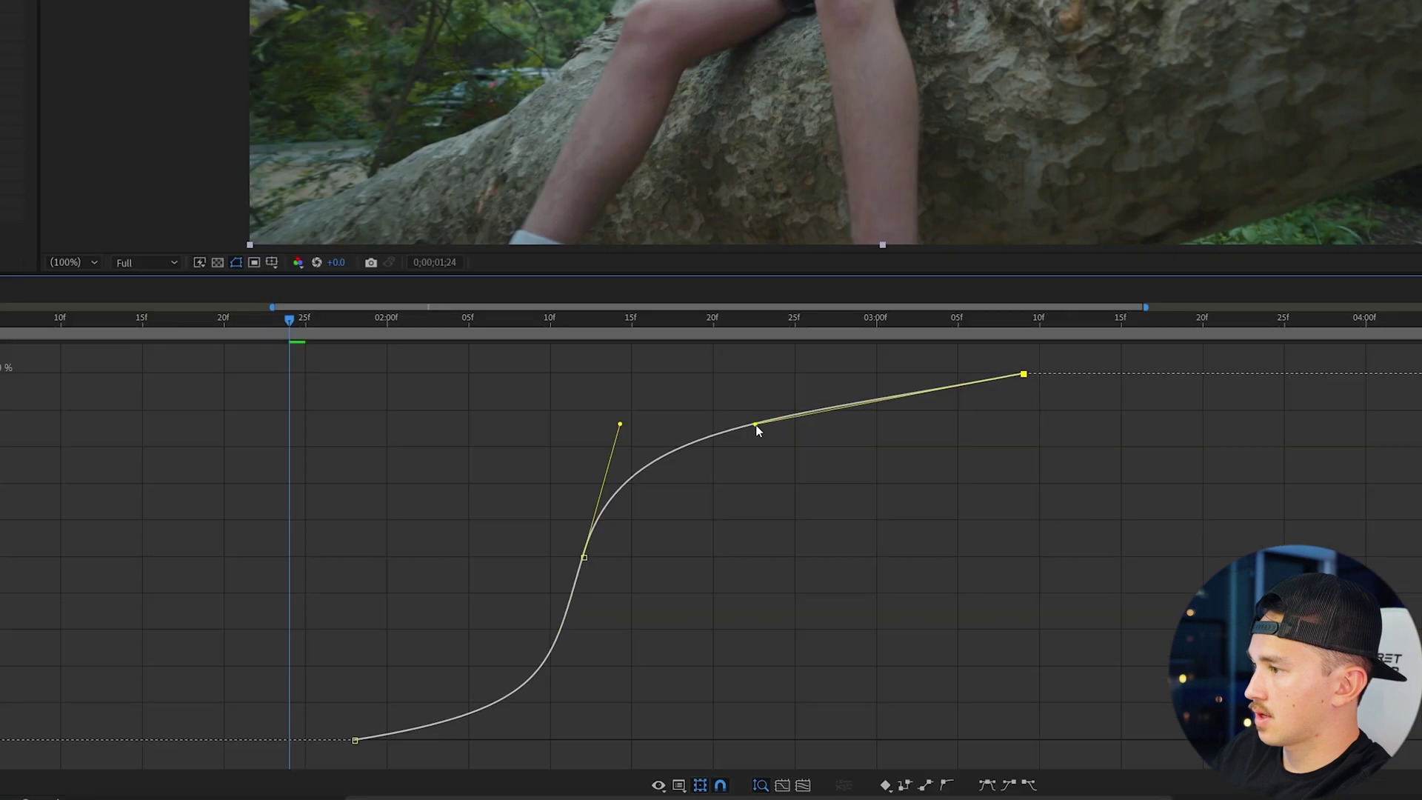
pyautogui.moveTo(737, 553); pyautogui.dragTo(721, 543)
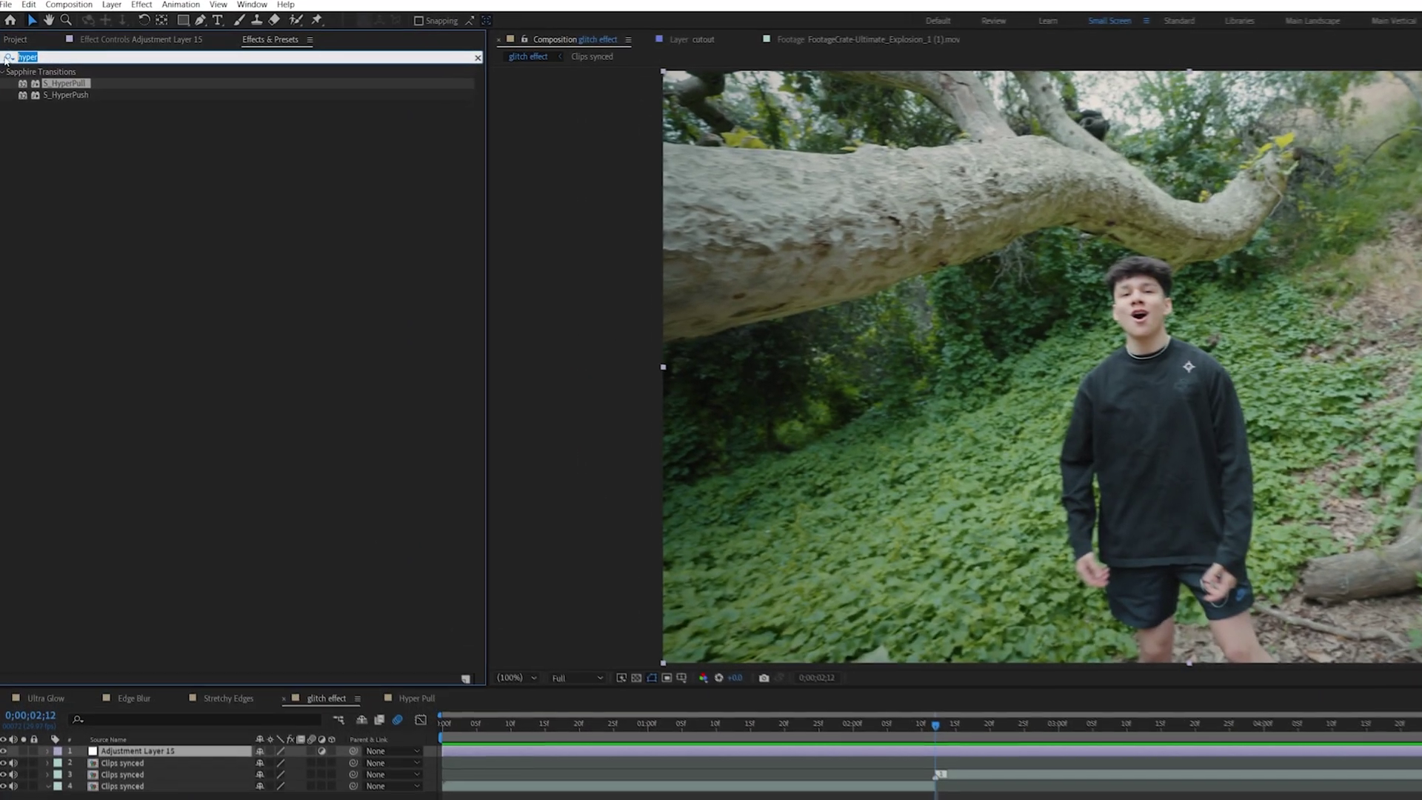
# Find the Sapphire Builder S_Transition effect by searching for "transition" and add it to the adjustment layer in the glitch effect composition
pyautogui.click(22, 51)
pyautogui.hotkey('ctrl', 'a')
pyautogui.press('BackSpace')
pyautogui.click(8, 52)
pyautogui.write('nsit')
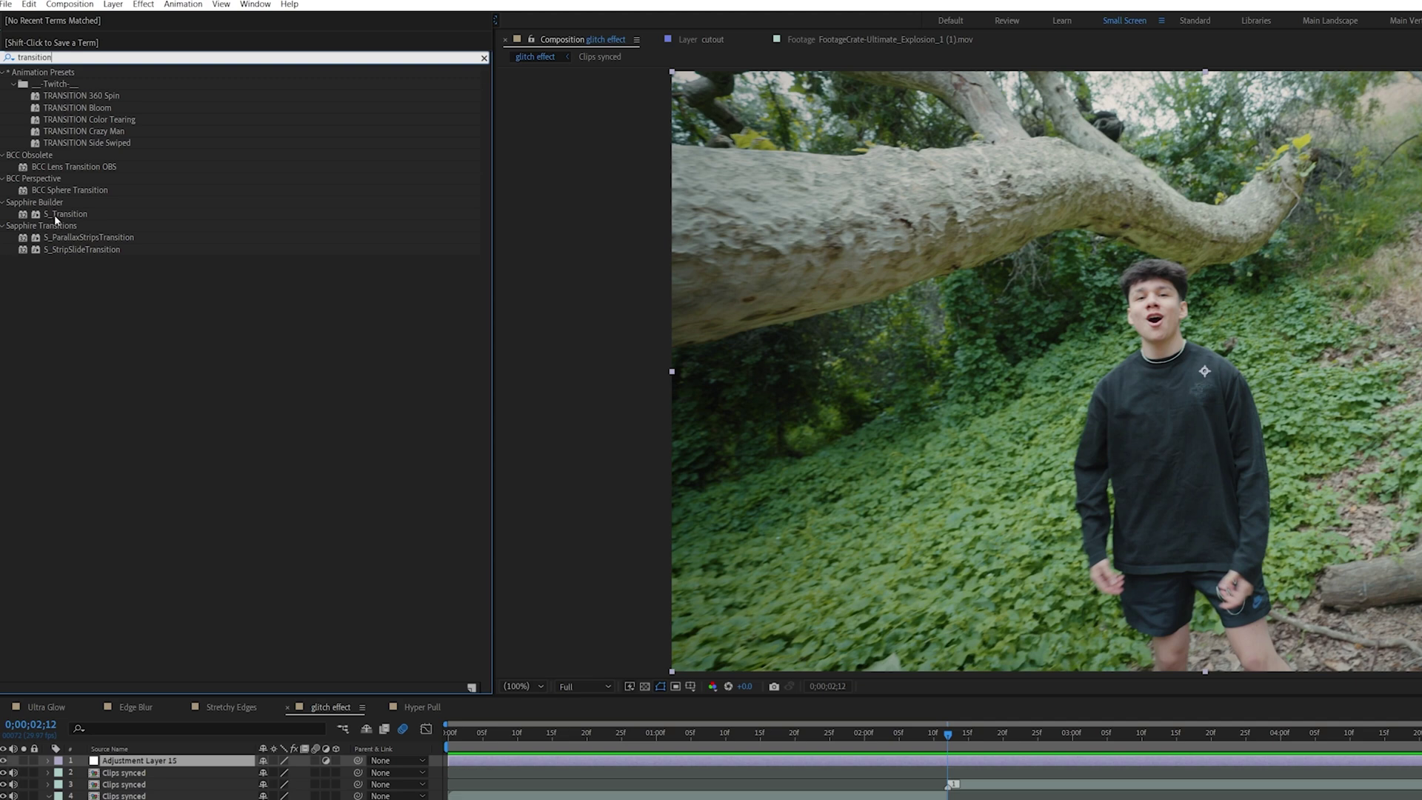
pyautogui.moveTo(56, 216); pyautogui.dragTo(133, 225)
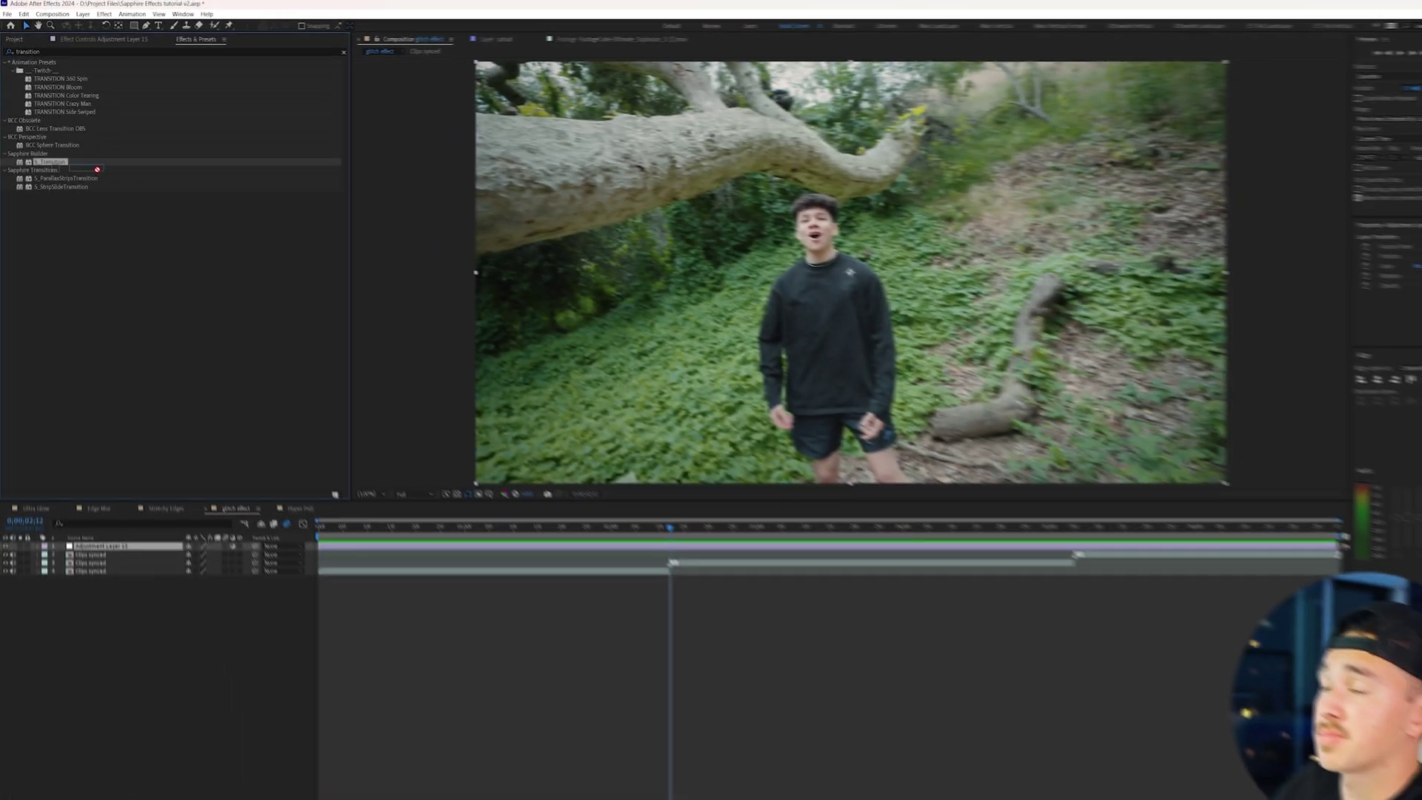
pyautogui.moveTo(97, 170); pyautogui.dragTo(685, 546)
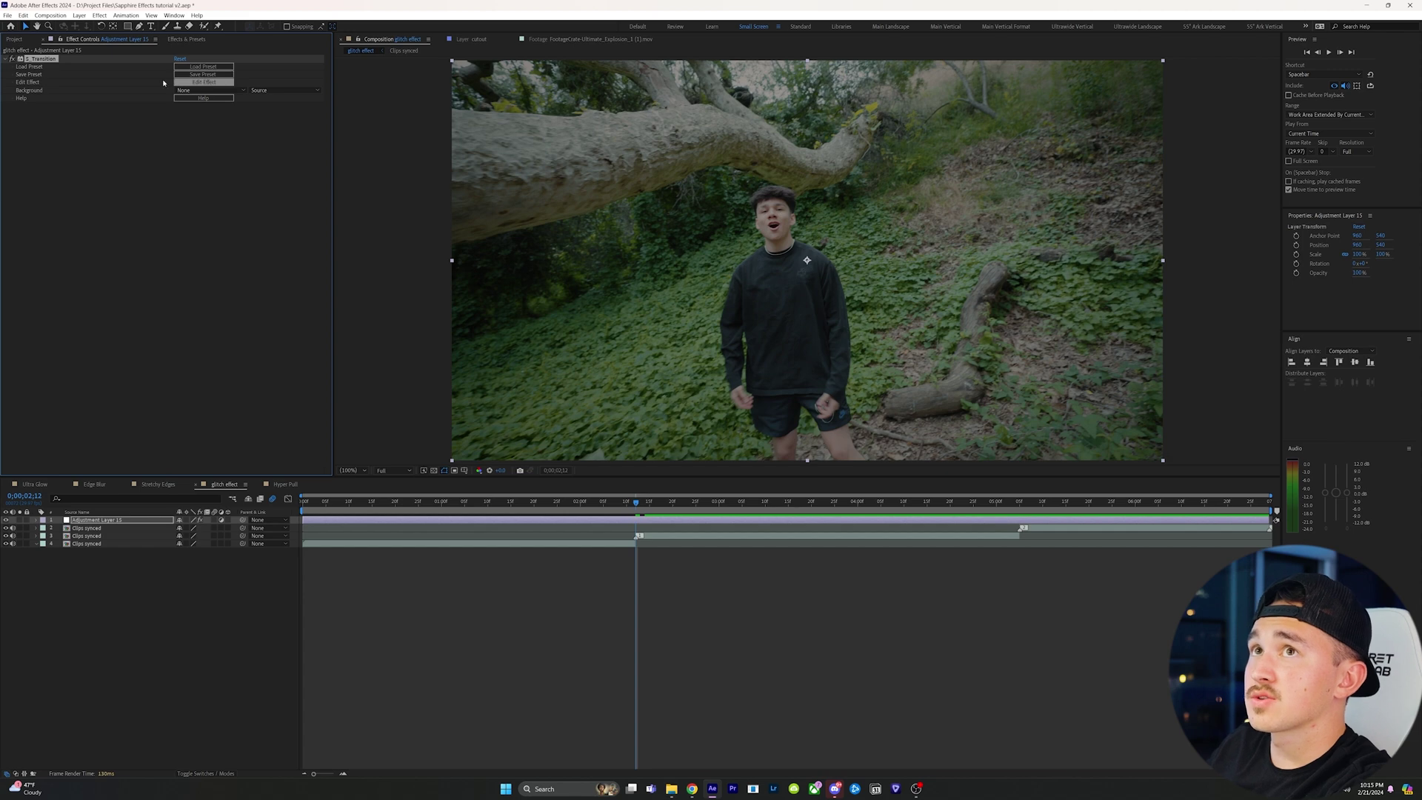
# Load the Glitchy Love v2 preset from the Builder Effects presets into the adjustment layer's S_Transition
pyautogui.click(203, 66)
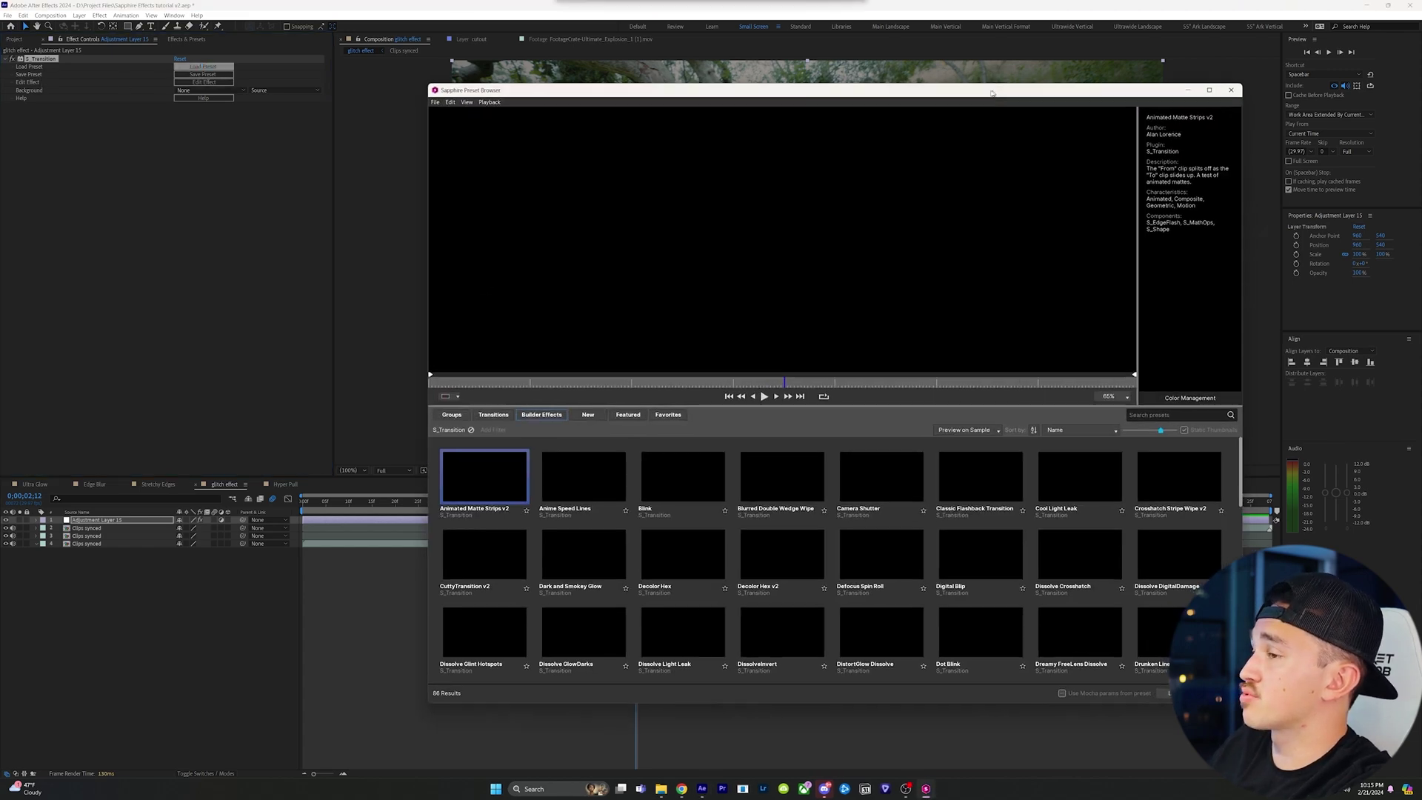
pyautogui.scroll(-1, 712, 523)
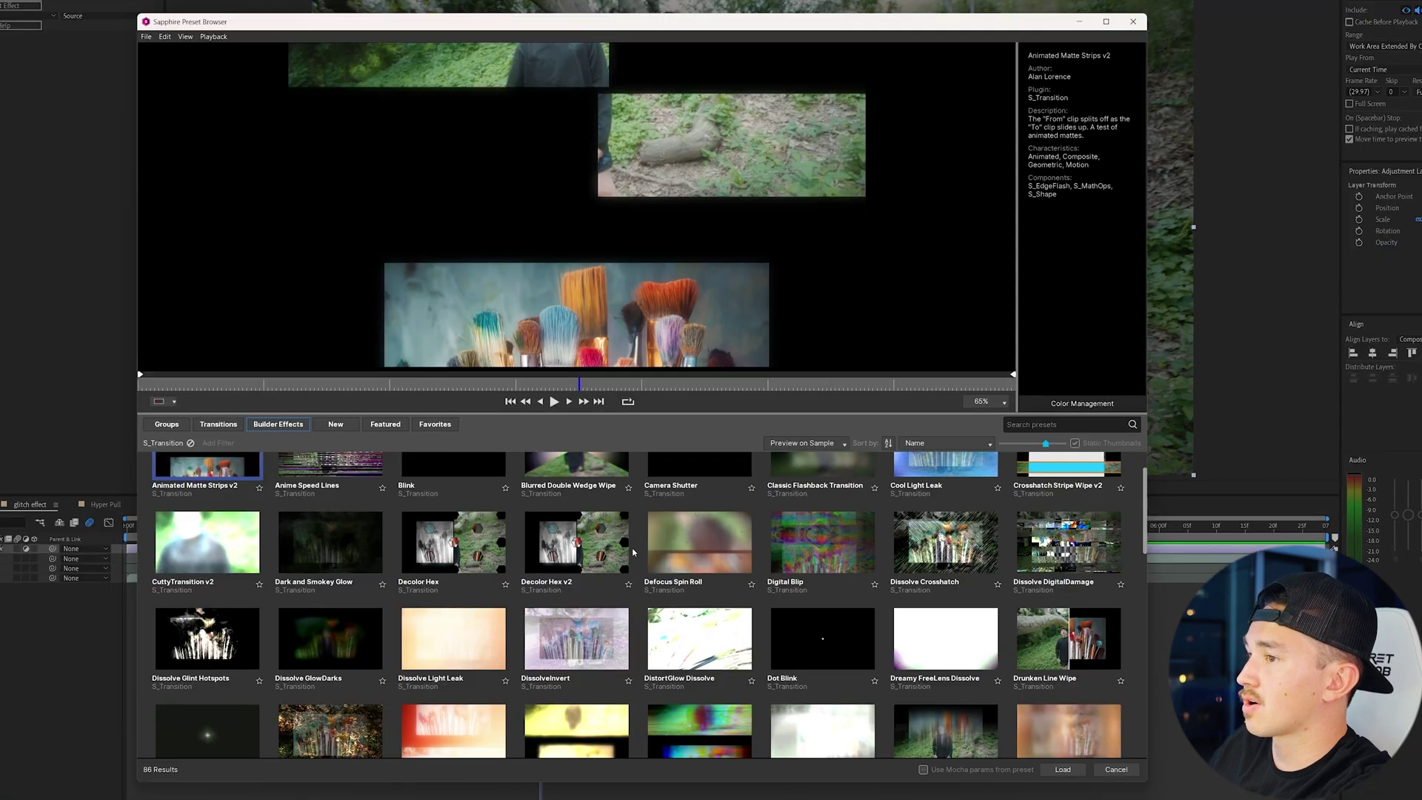
pyautogui.scroll(-2, 633, 552)
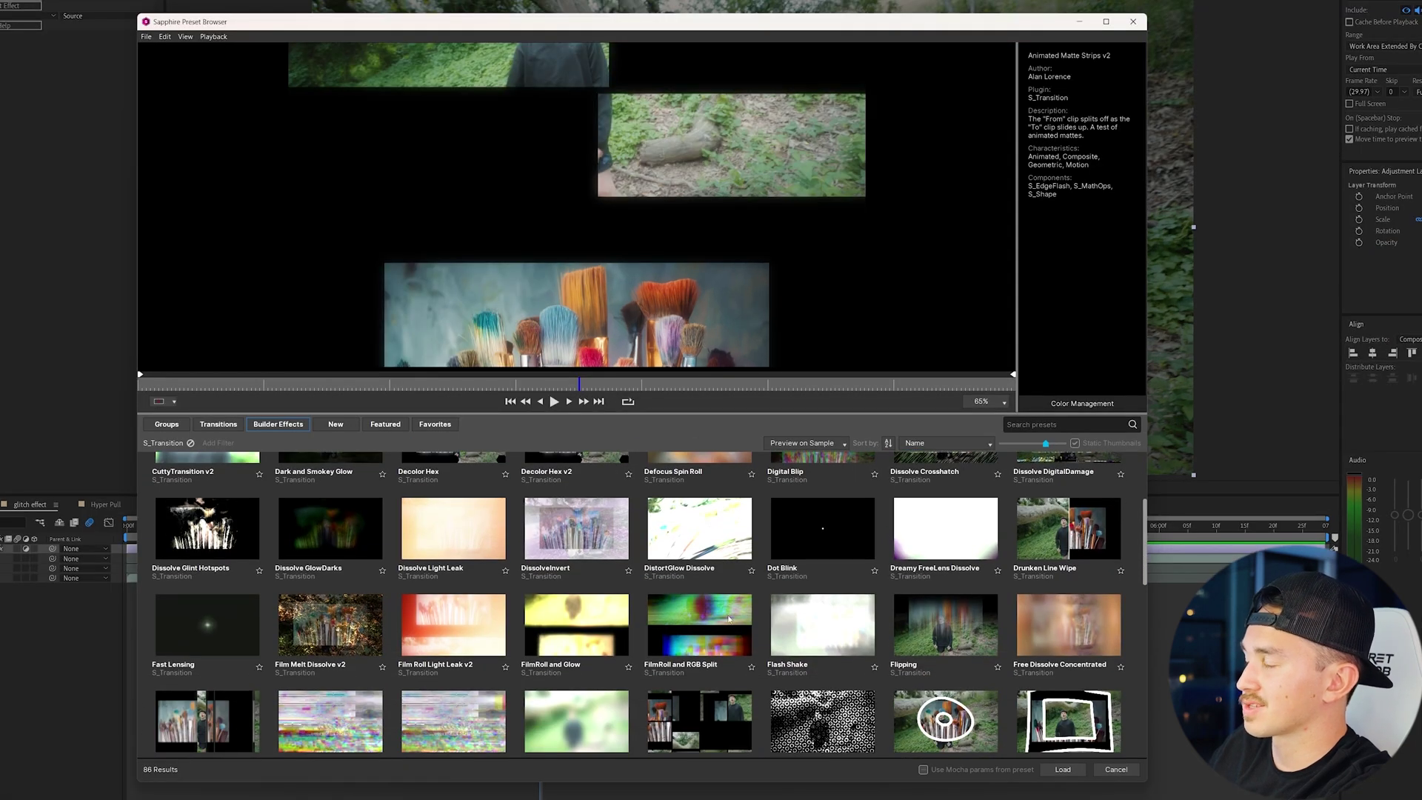
pyautogui.scroll(-1, 977, 587)
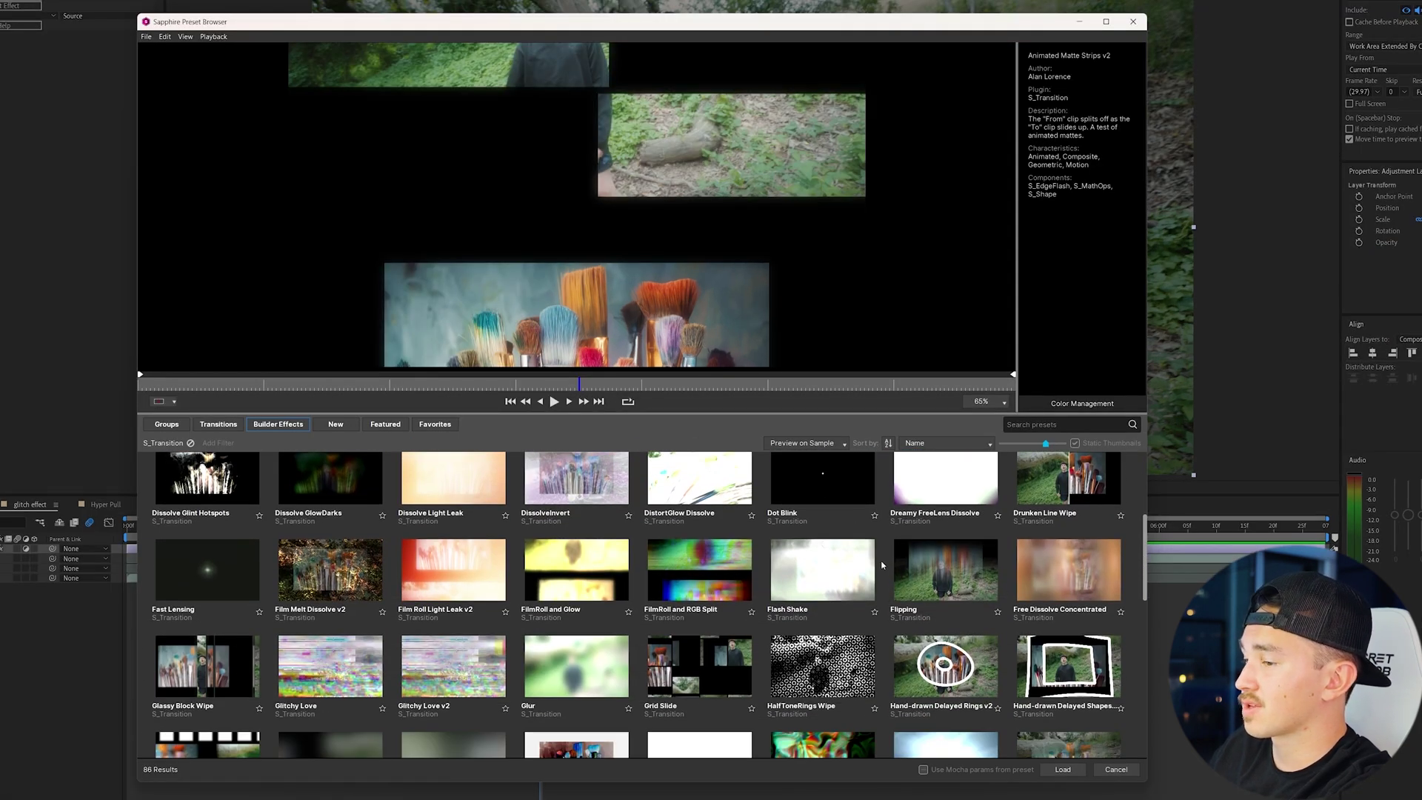
pyautogui.scroll(-1, 882, 565)
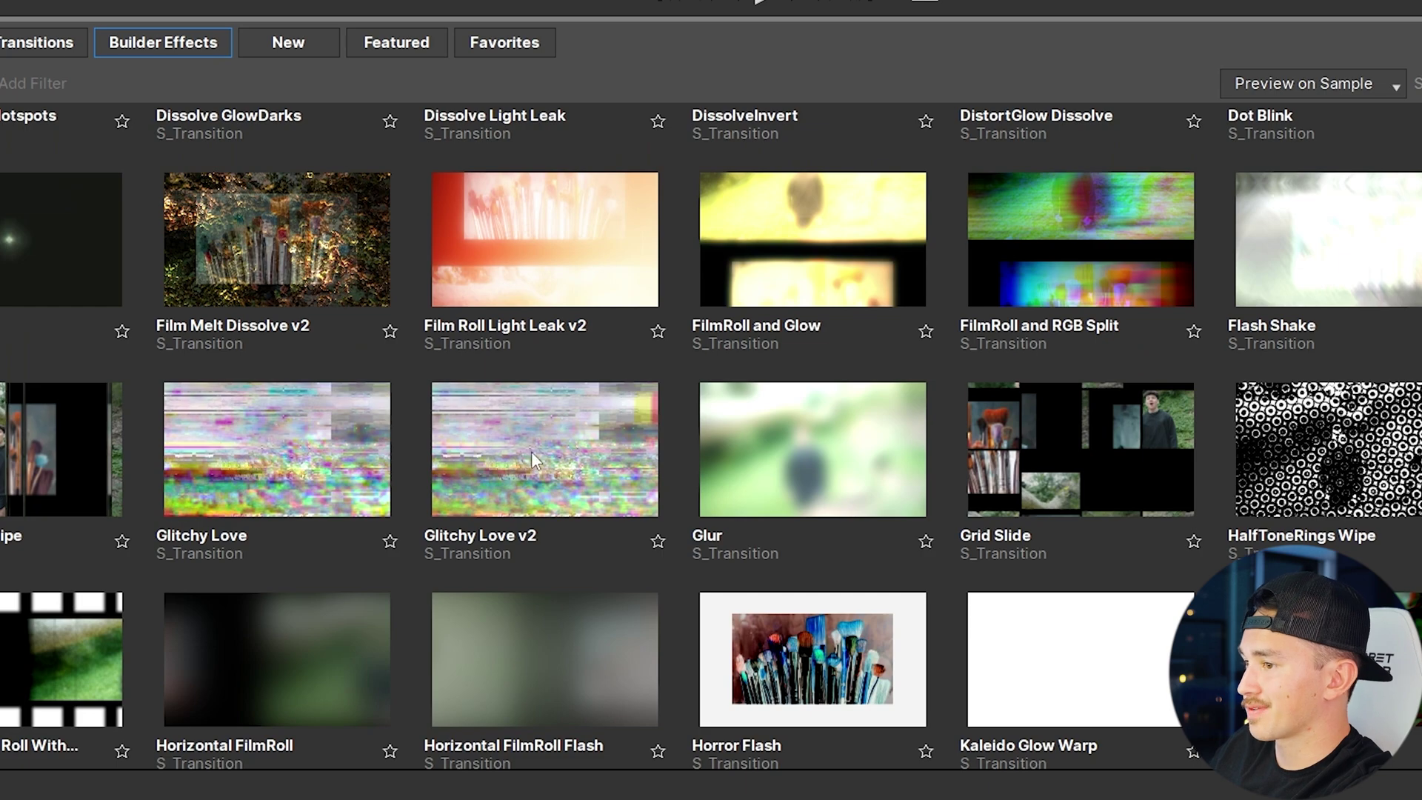
pyautogui.click(560, 574)
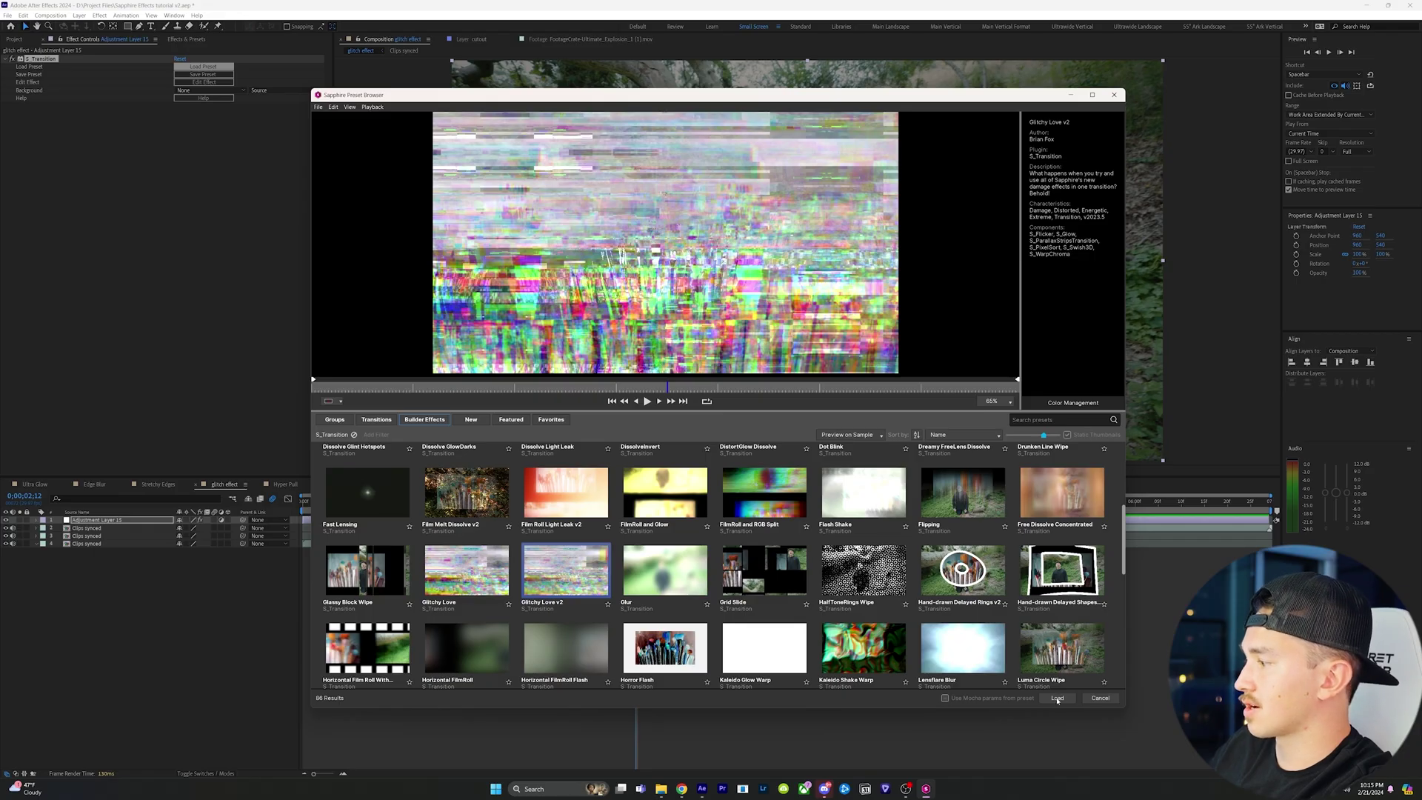
pyautogui.click(1057, 697)
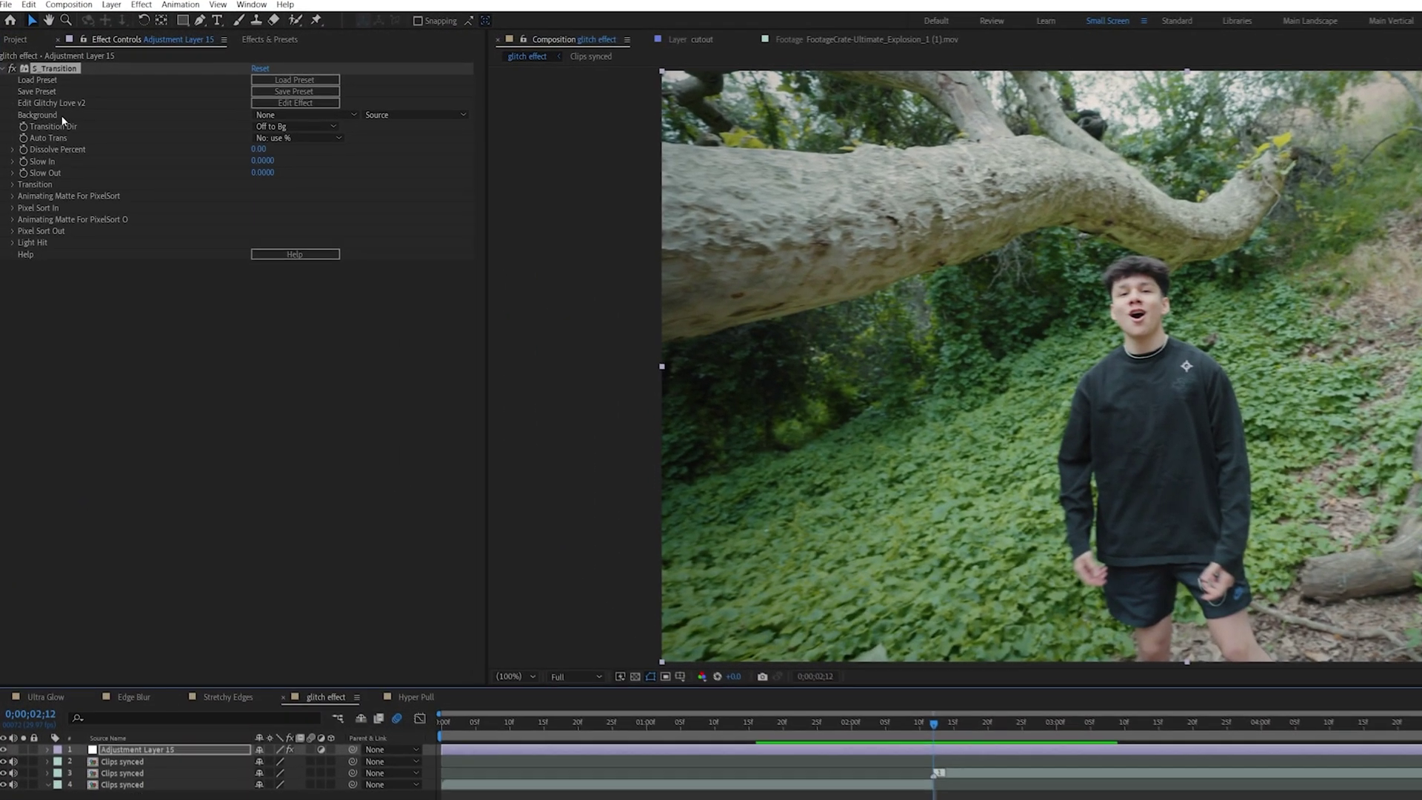
# Set the S_Transition Background source to layer 3, Clips synced
pyautogui.click(276, 115)
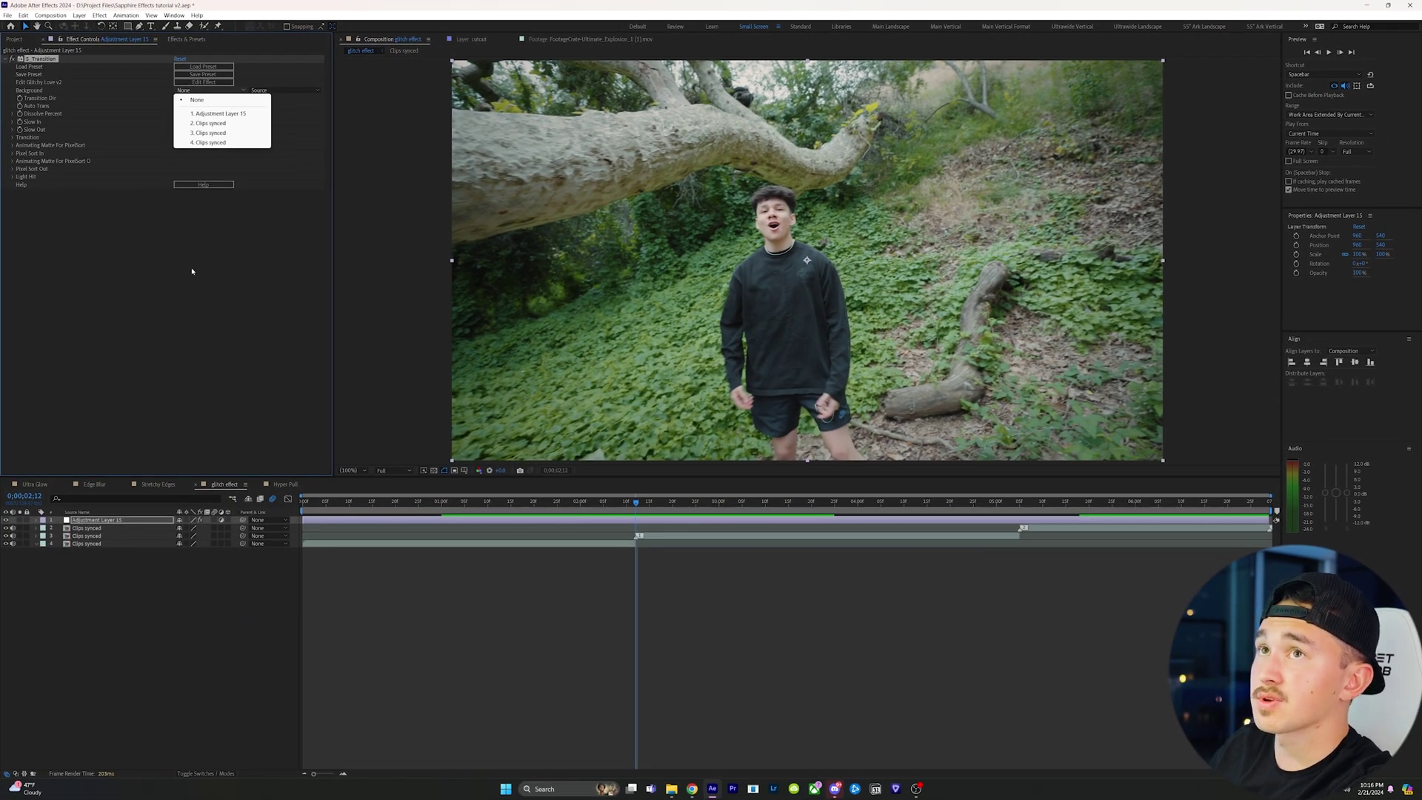
pyautogui.click(203, 134)
pyautogui.press('=')
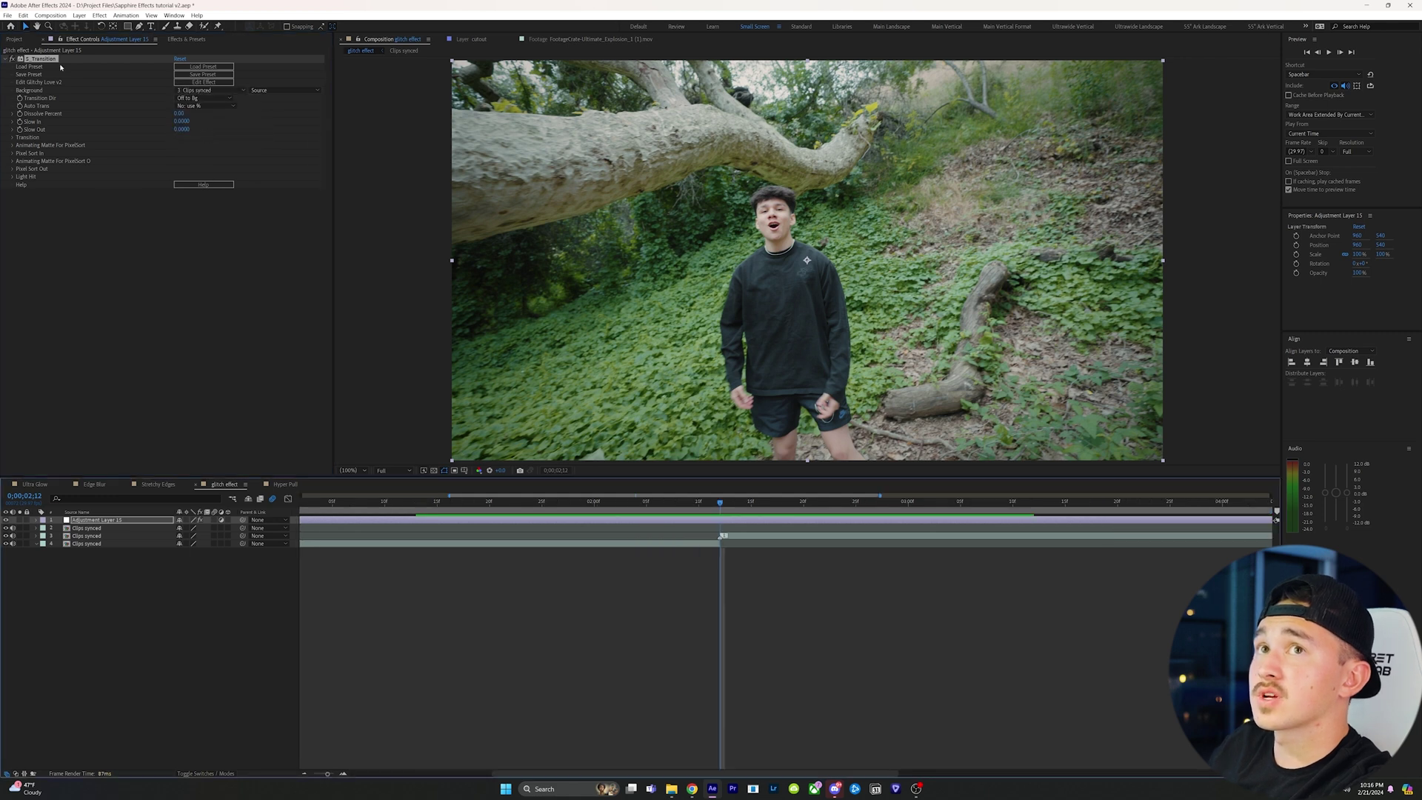
# Keyframe Dissolve Percent at 0 on 0;00;02;08 and at 50 on the clip cut at 0;00;02;12
pyautogui.click(20, 114)
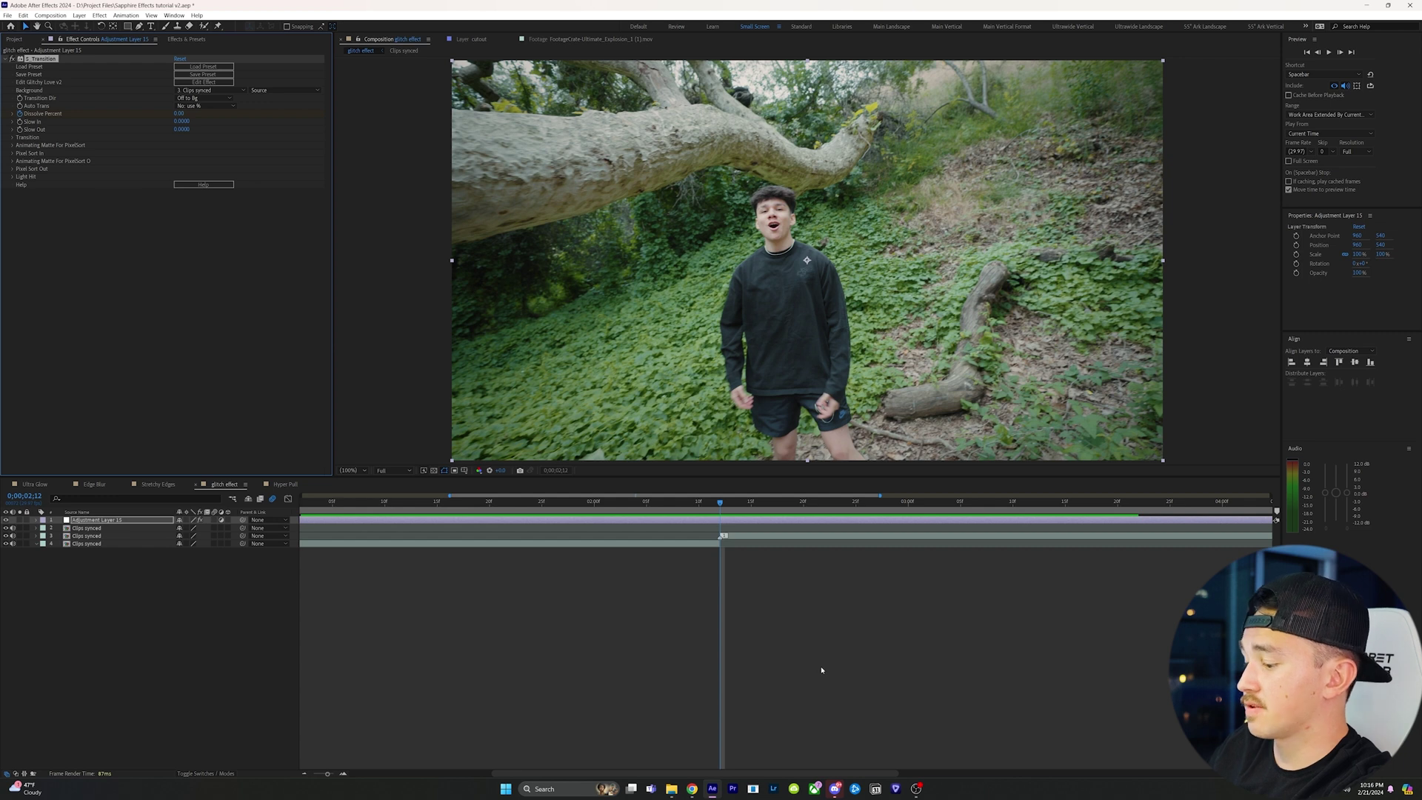
pyautogui.press('u')
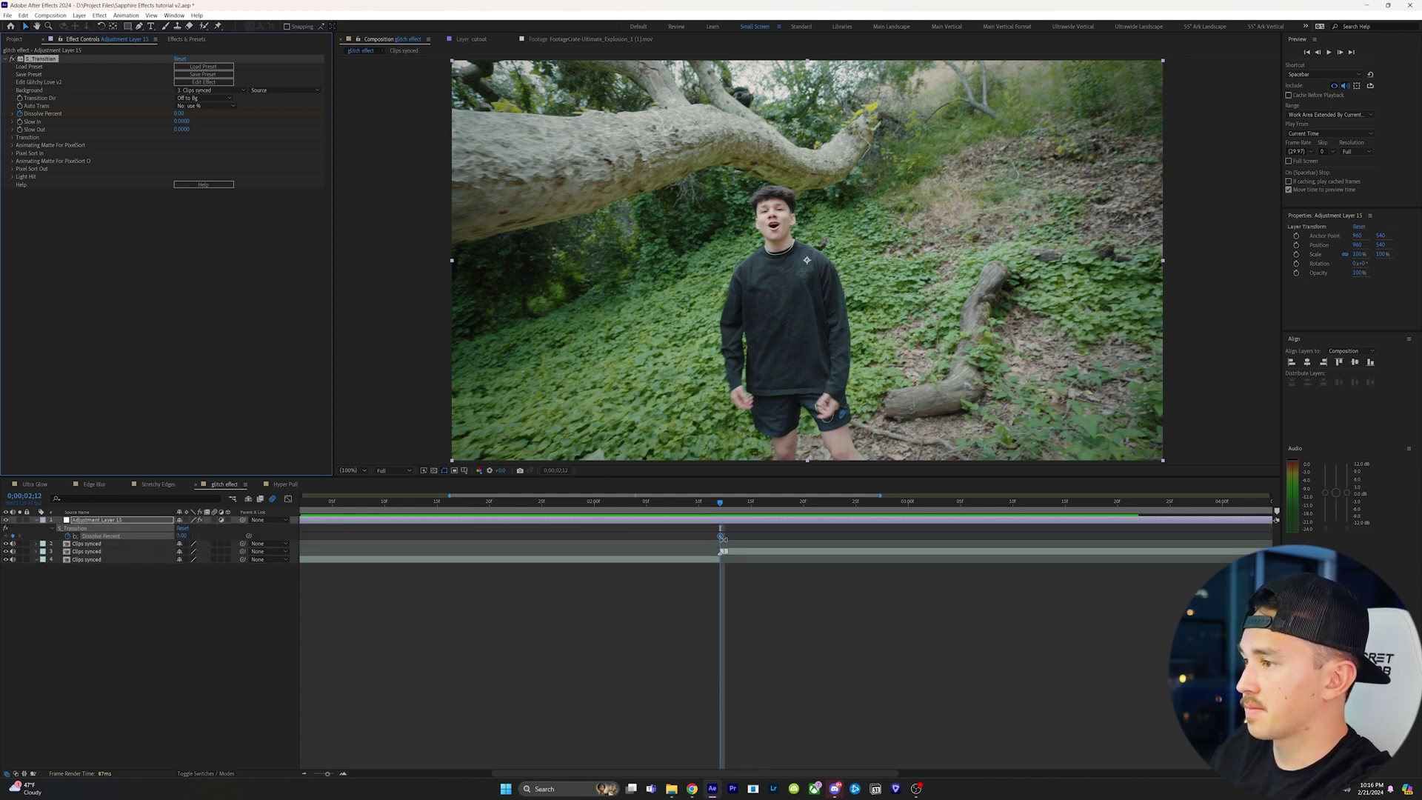
pyautogui.click(719, 536)
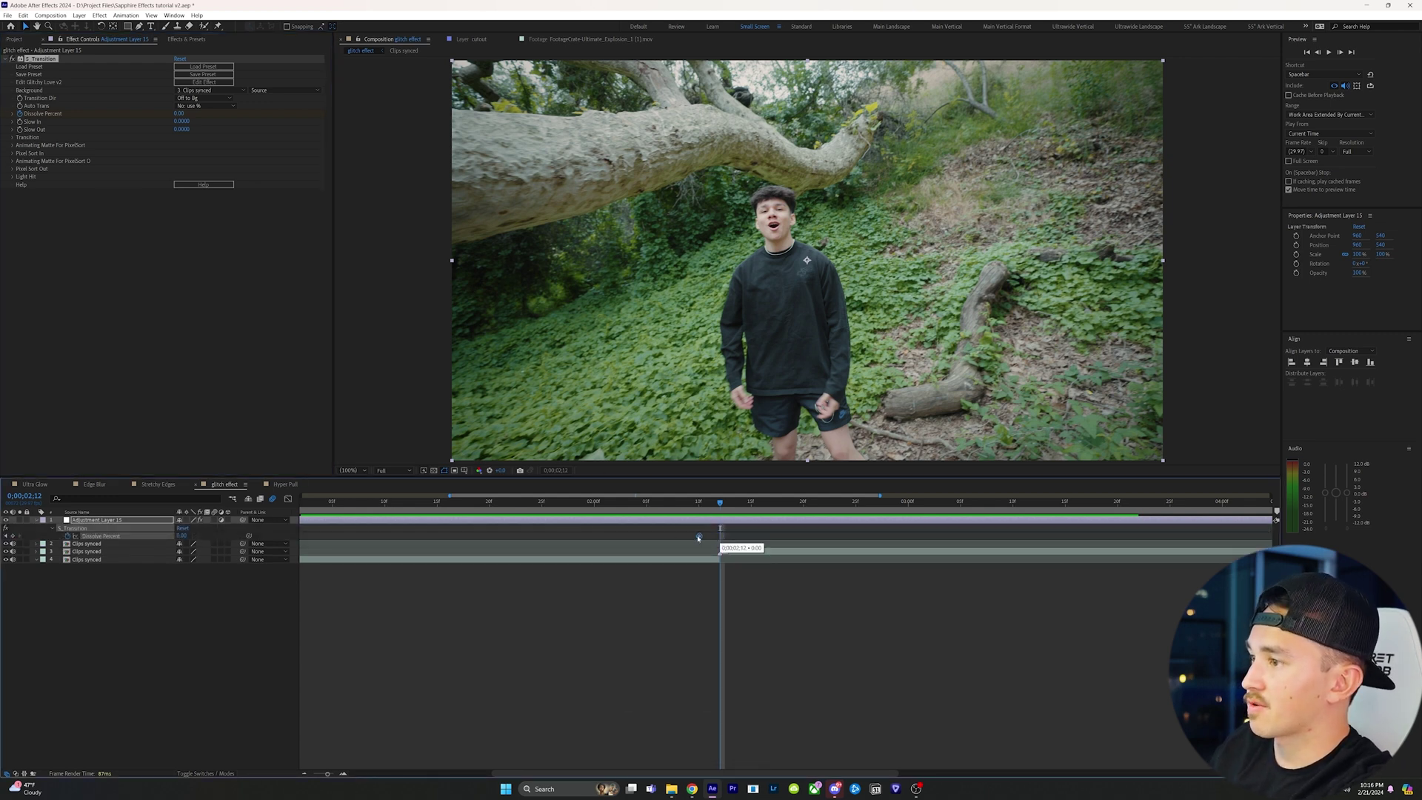
pyautogui.moveTo(697, 538); pyautogui.dragTo(720, 508)
pyautogui.click(679, 508)
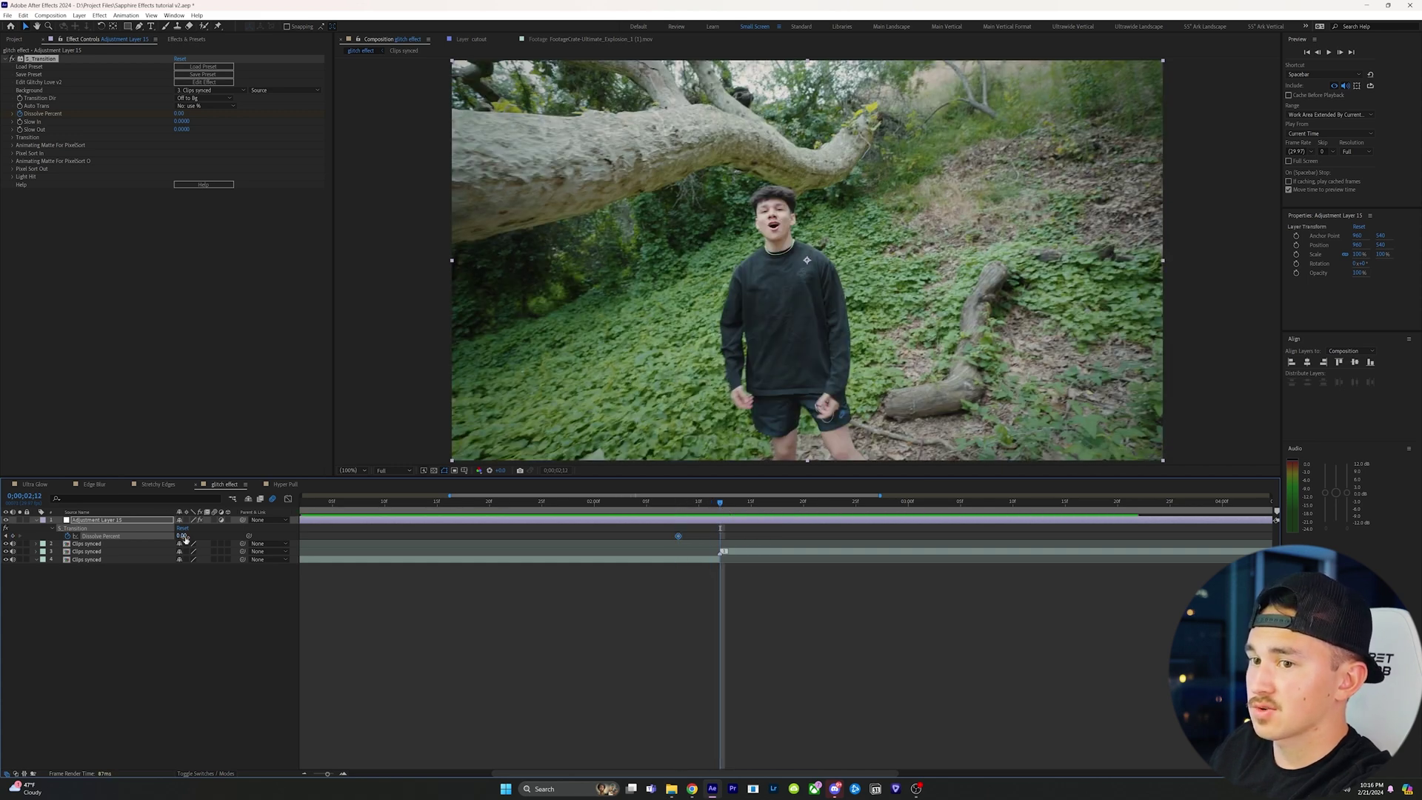
pyautogui.click(182, 535)
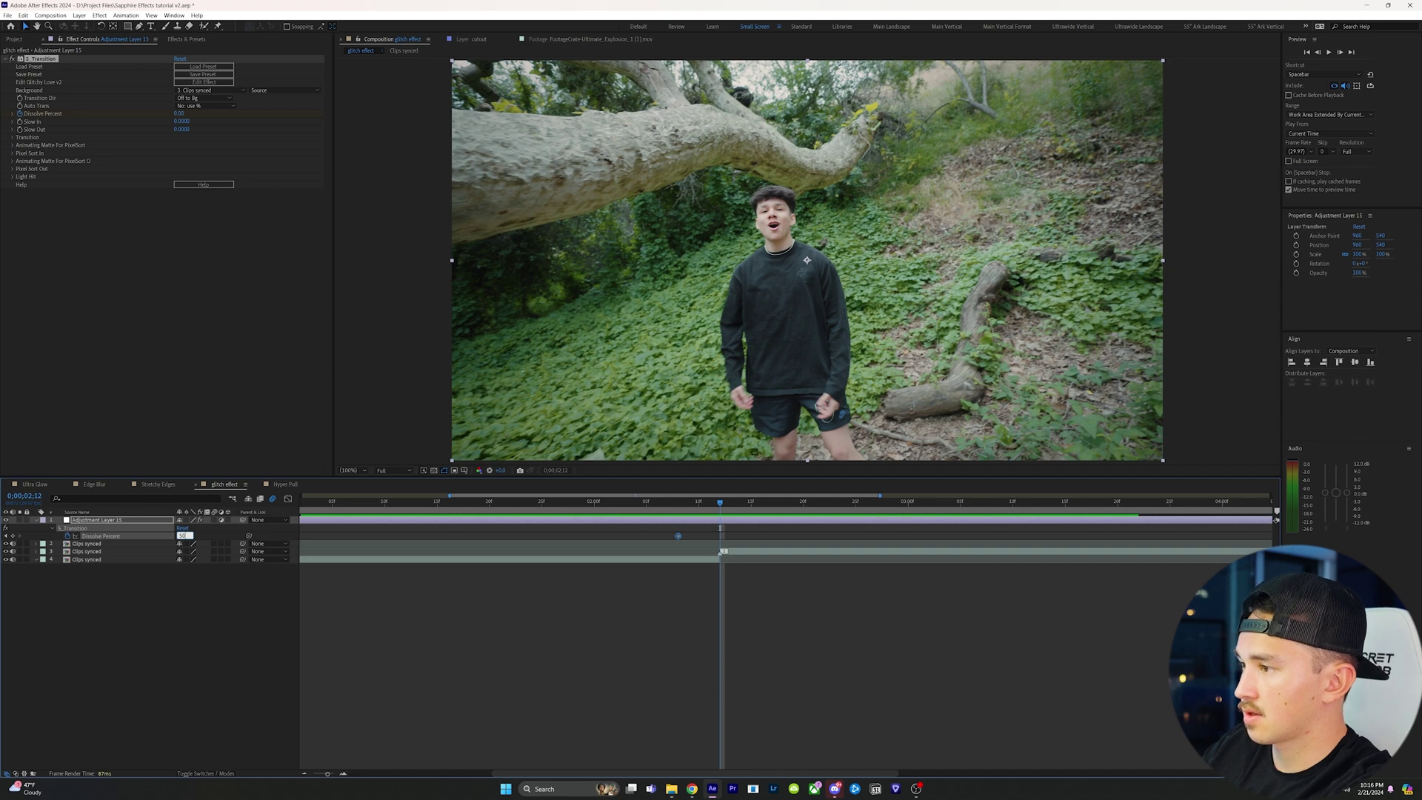
pyautogui.press('Return')
# Add a Dissolve Percent keyframe completing the dissolve at 0;00;02;29 and apply Easy Ease to all three keyframes
pyautogui.press('space')
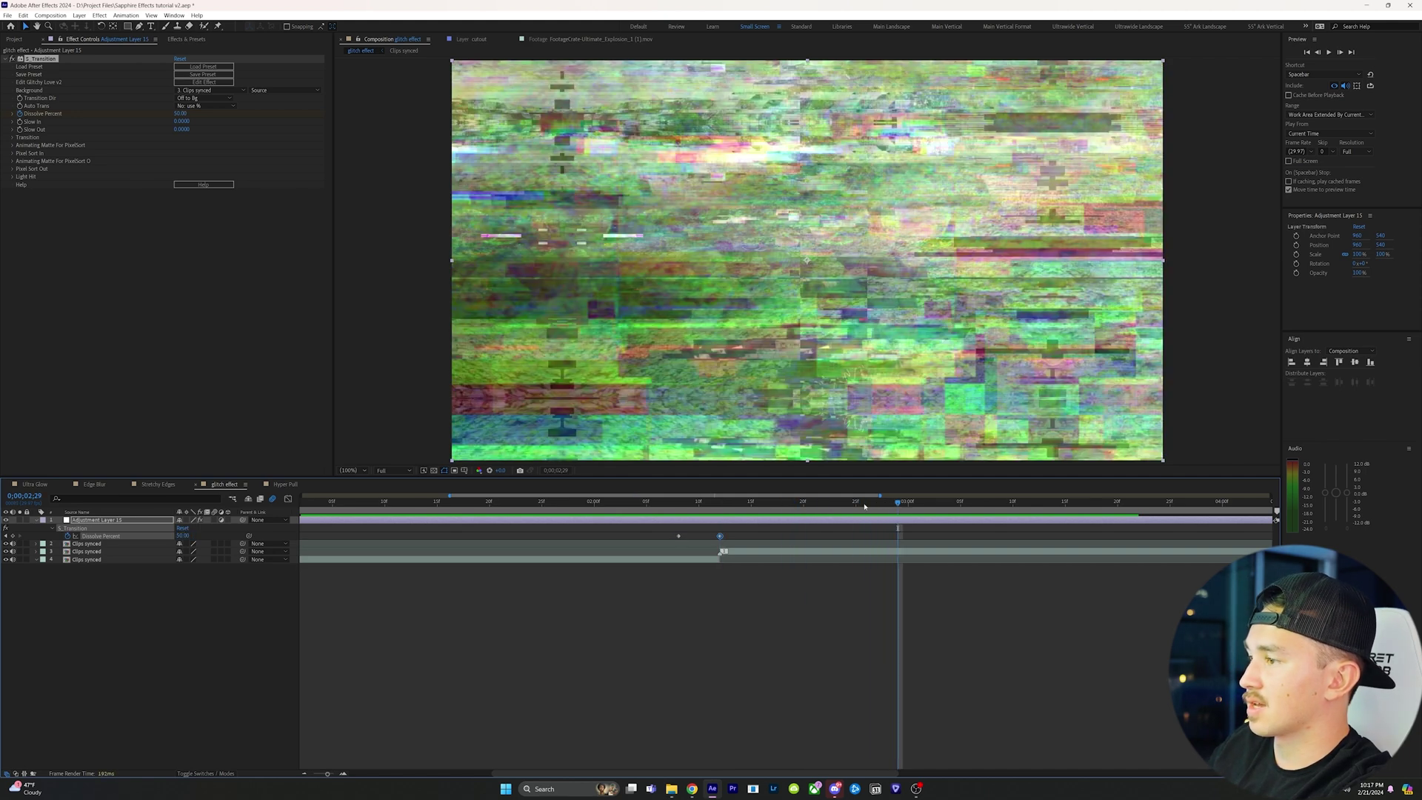
pyautogui.click(184, 535)
pyautogui.write('150')
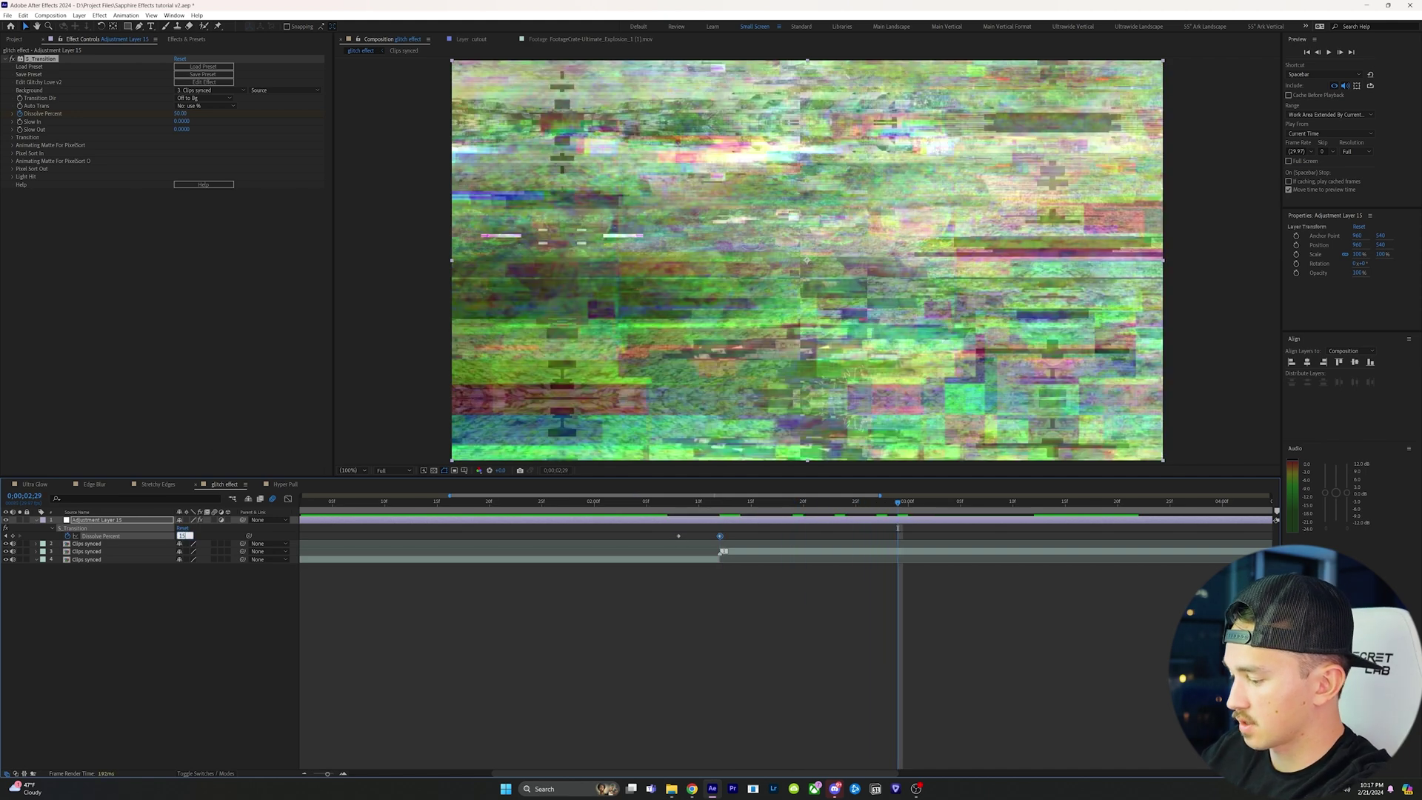
pyautogui.press('Return')
pyautogui.click(101, 536)
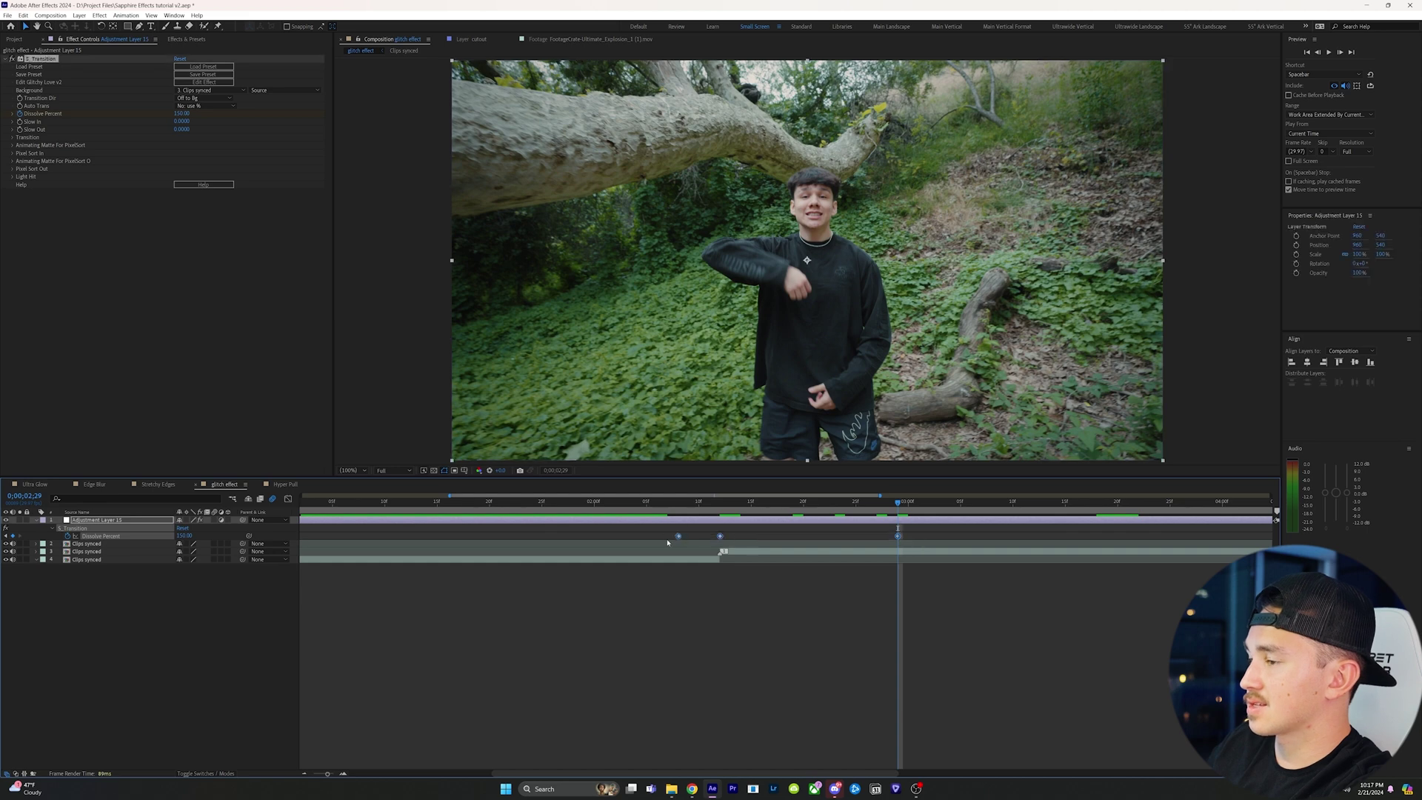
pyautogui.press('F9')
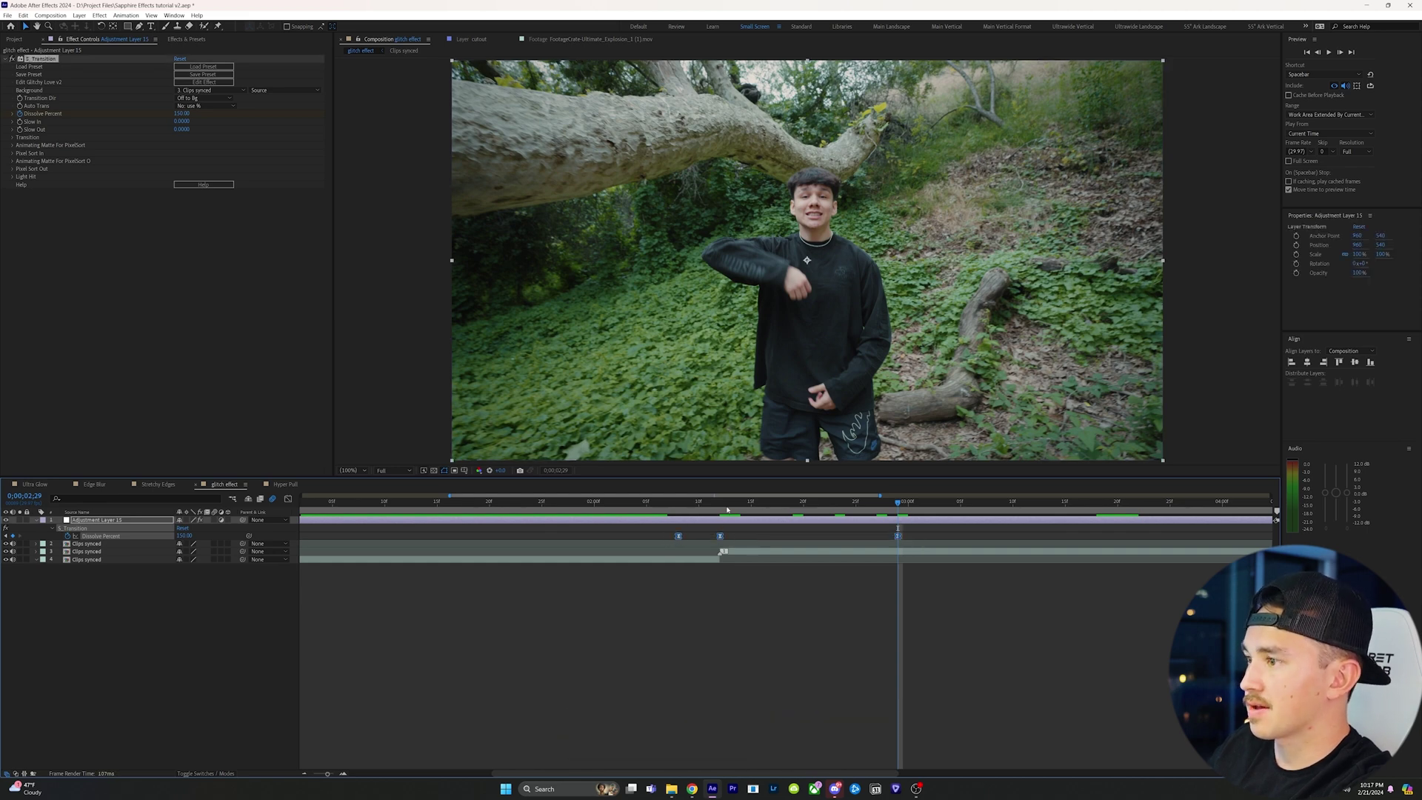
# Return to the clip cut and set the S_Transition Slow Out to 0.5
pyautogui.click(727, 510)
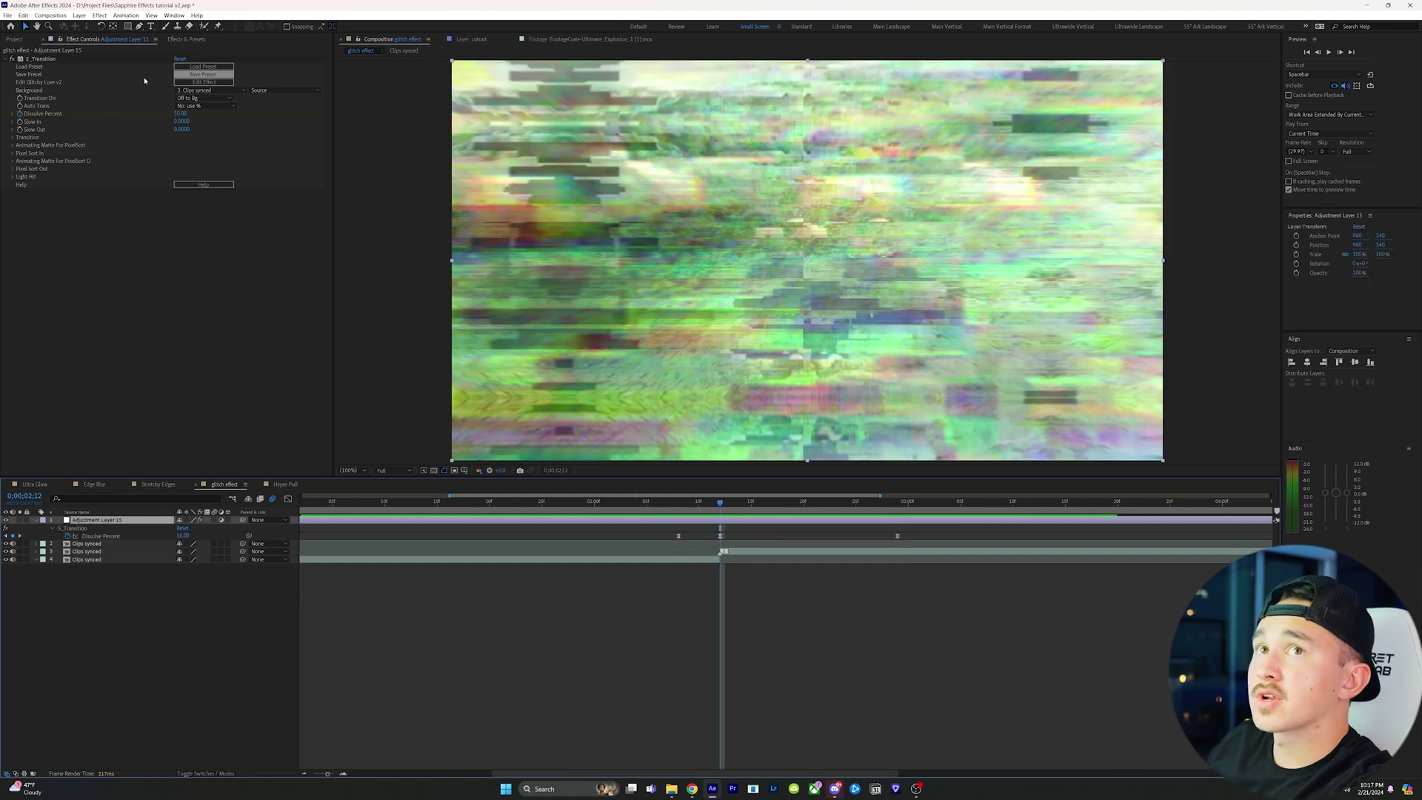
pyautogui.click(179, 129)
pyautogui.write('.5')
pyautogui.press('Return')
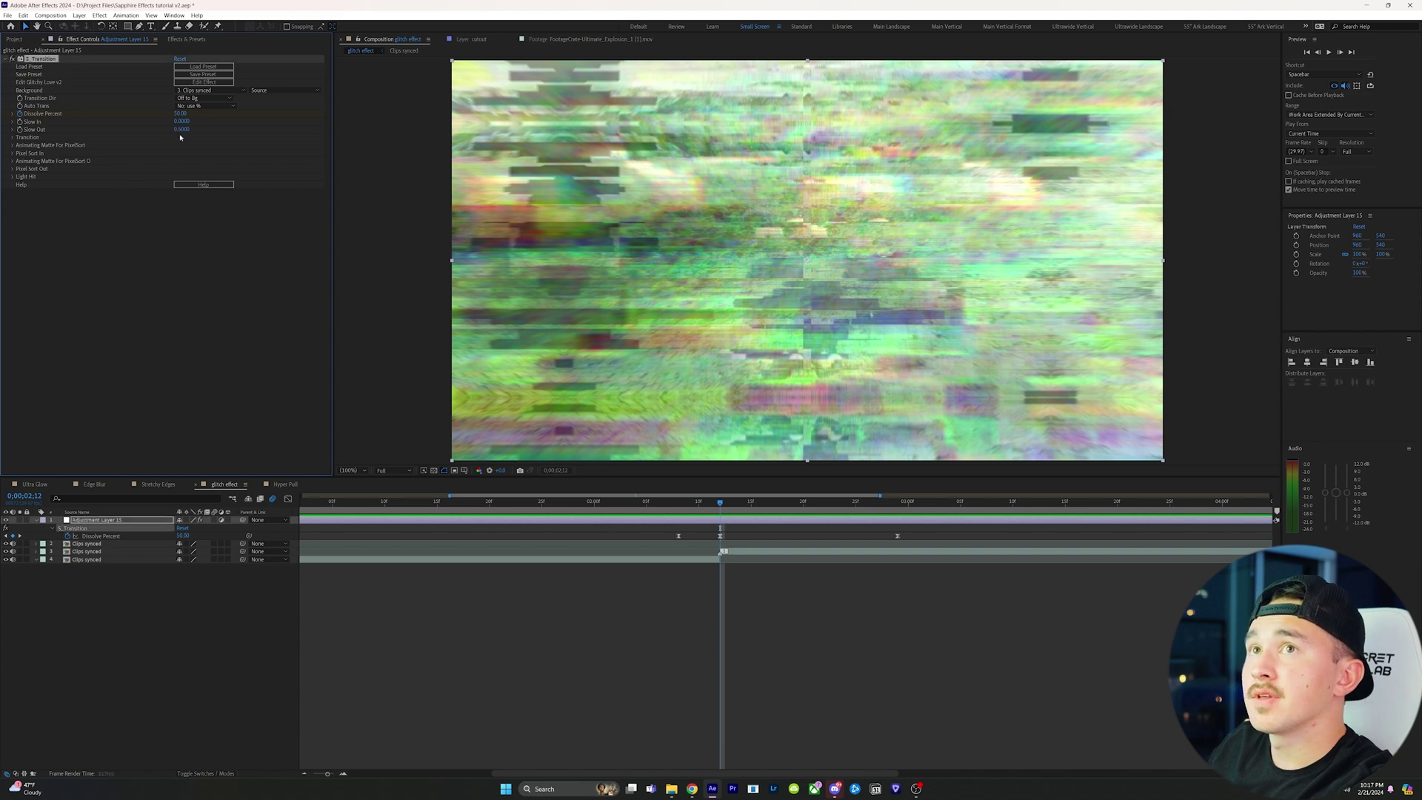
# Set the Intensity in S_Transition's Transition settings to 5
pyautogui.click(12, 138)
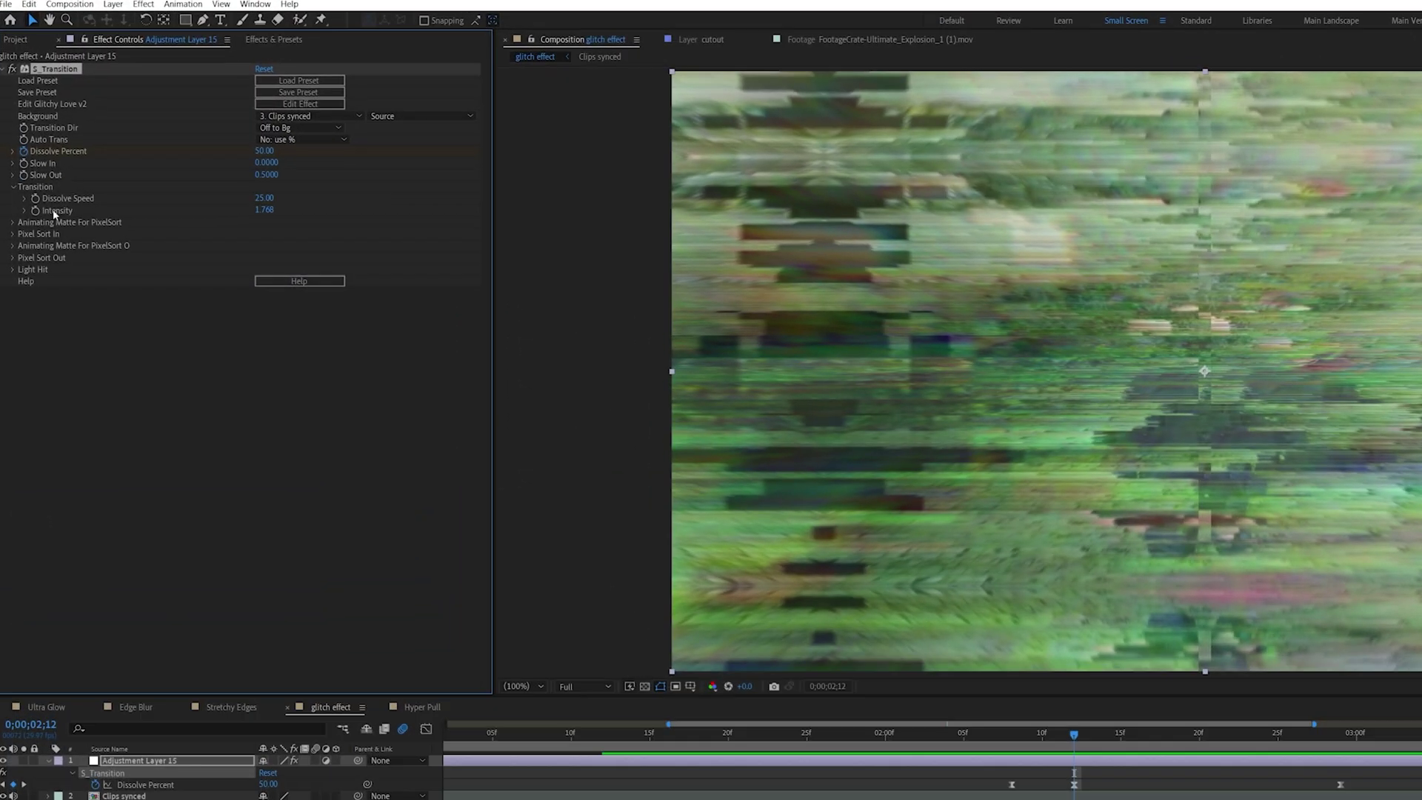
pyautogui.click(267, 210)
pyautogui.write('5')
pyautogui.press('Return')
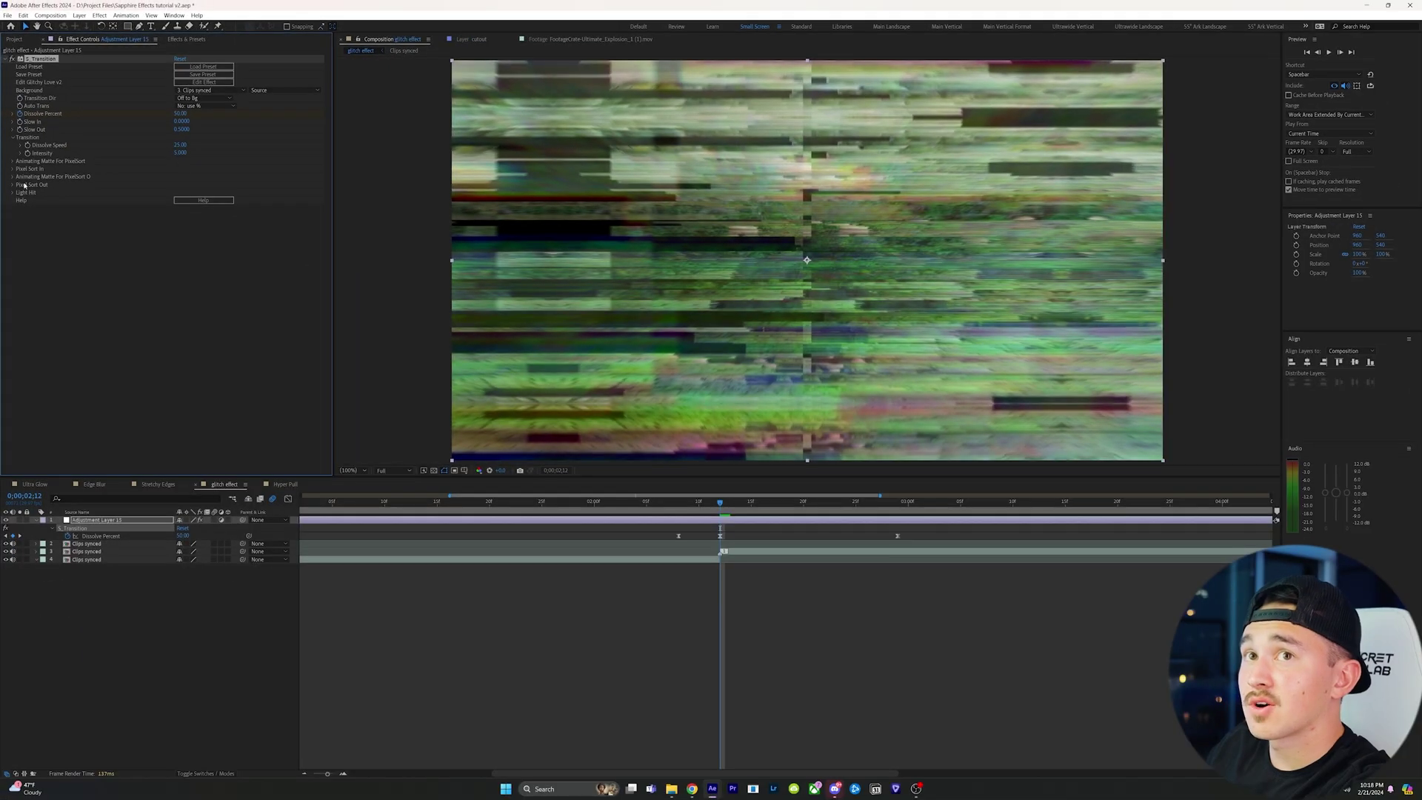
# Set the Light Hit Brightness of S_Transition to 3.6
pyautogui.click(13, 192)
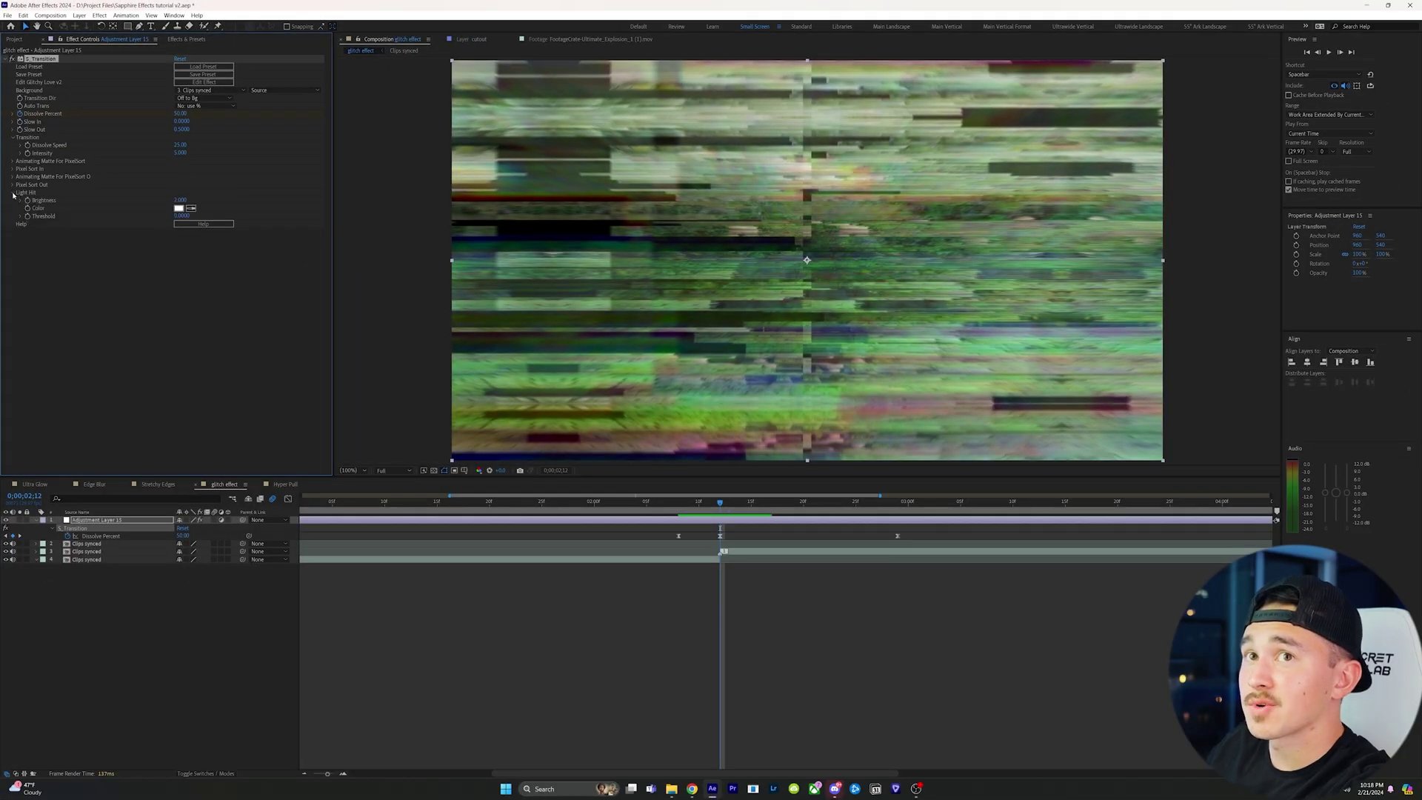
pyautogui.click(180, 200)
pyautogui.write('3.6')
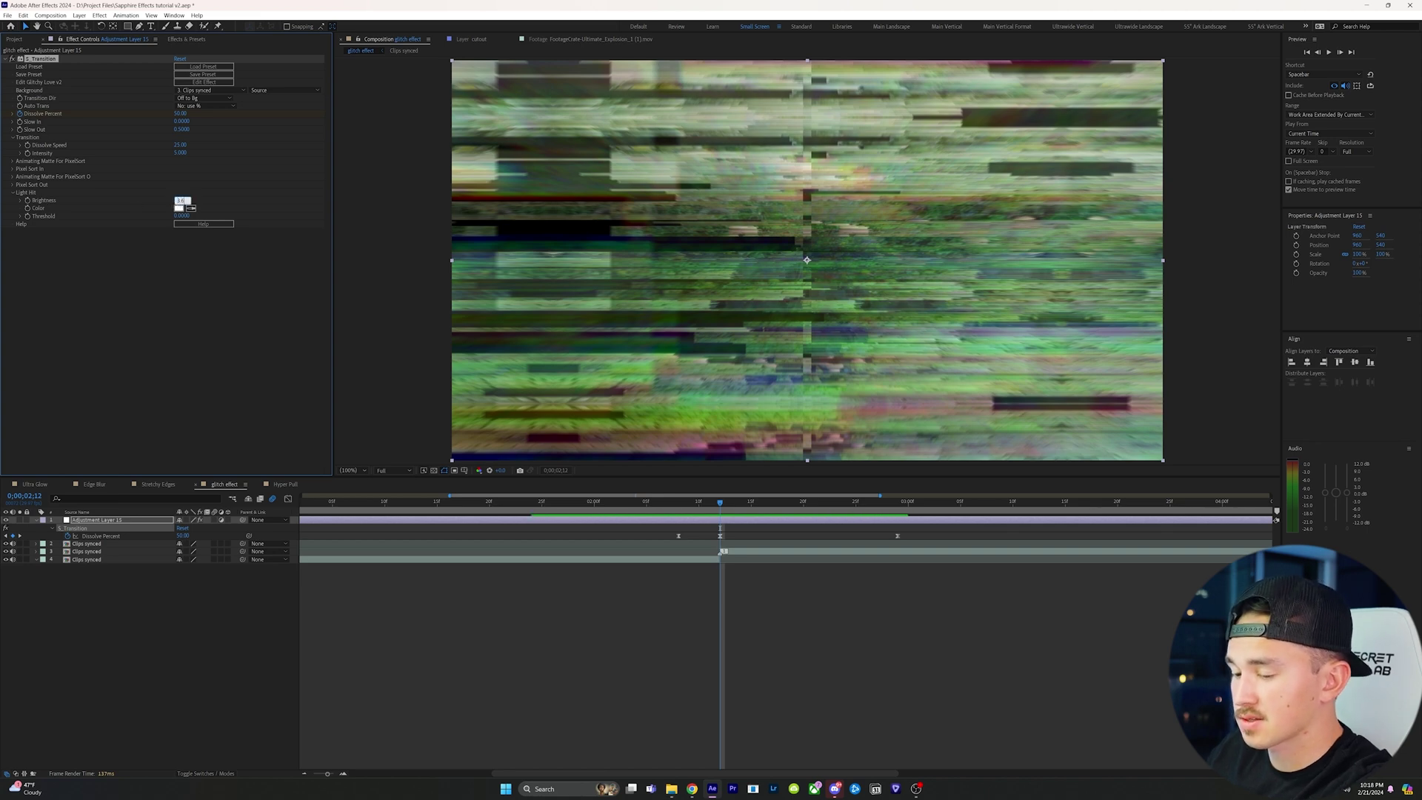
pyautogui.press('Return')
# Set the Intensity in S_Transition's Transition settings to 0.5
pyautogui.press('j')
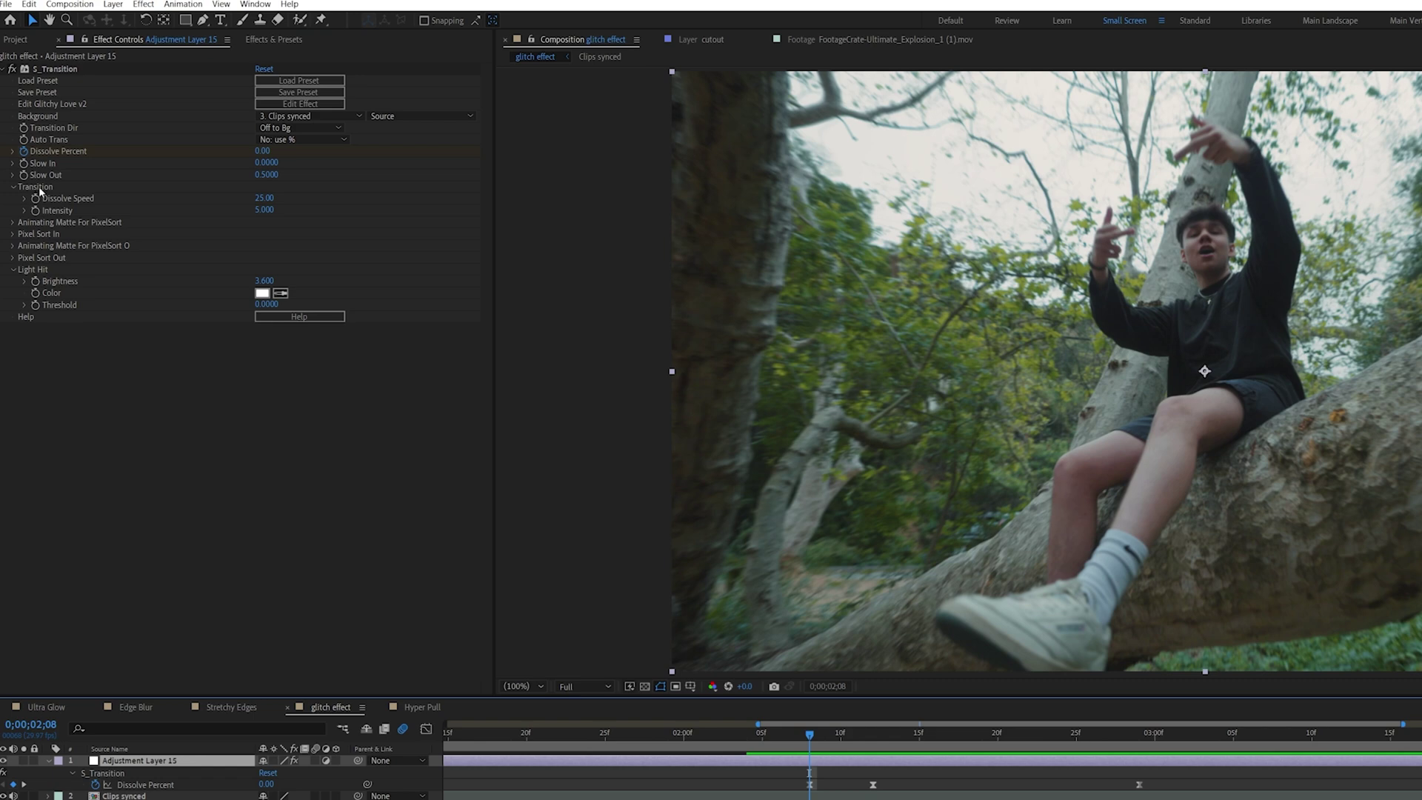
pyautogui.click(265, 210)
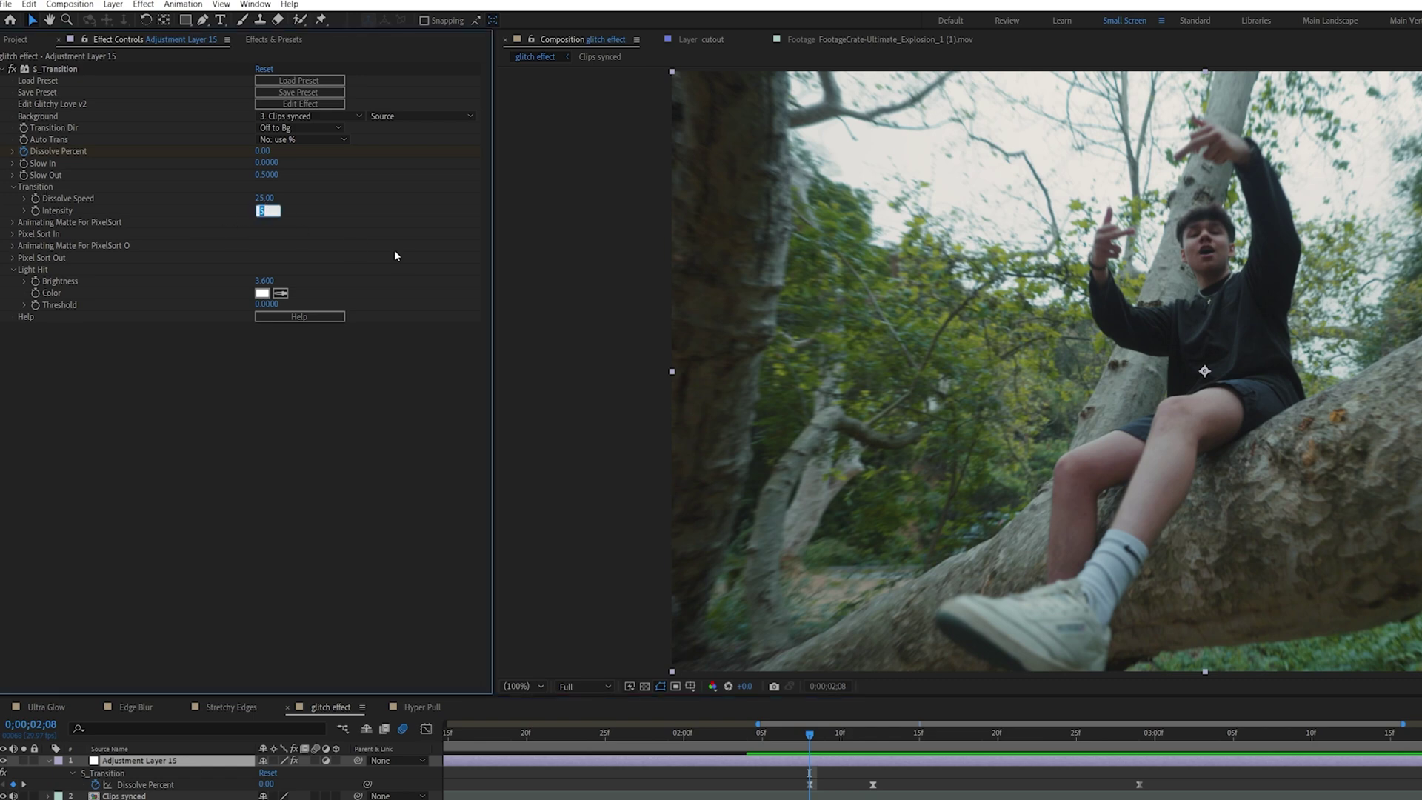
pyautogui.write('.5')
pyautogui.press('Return')
pyautogui.click(639, 737)
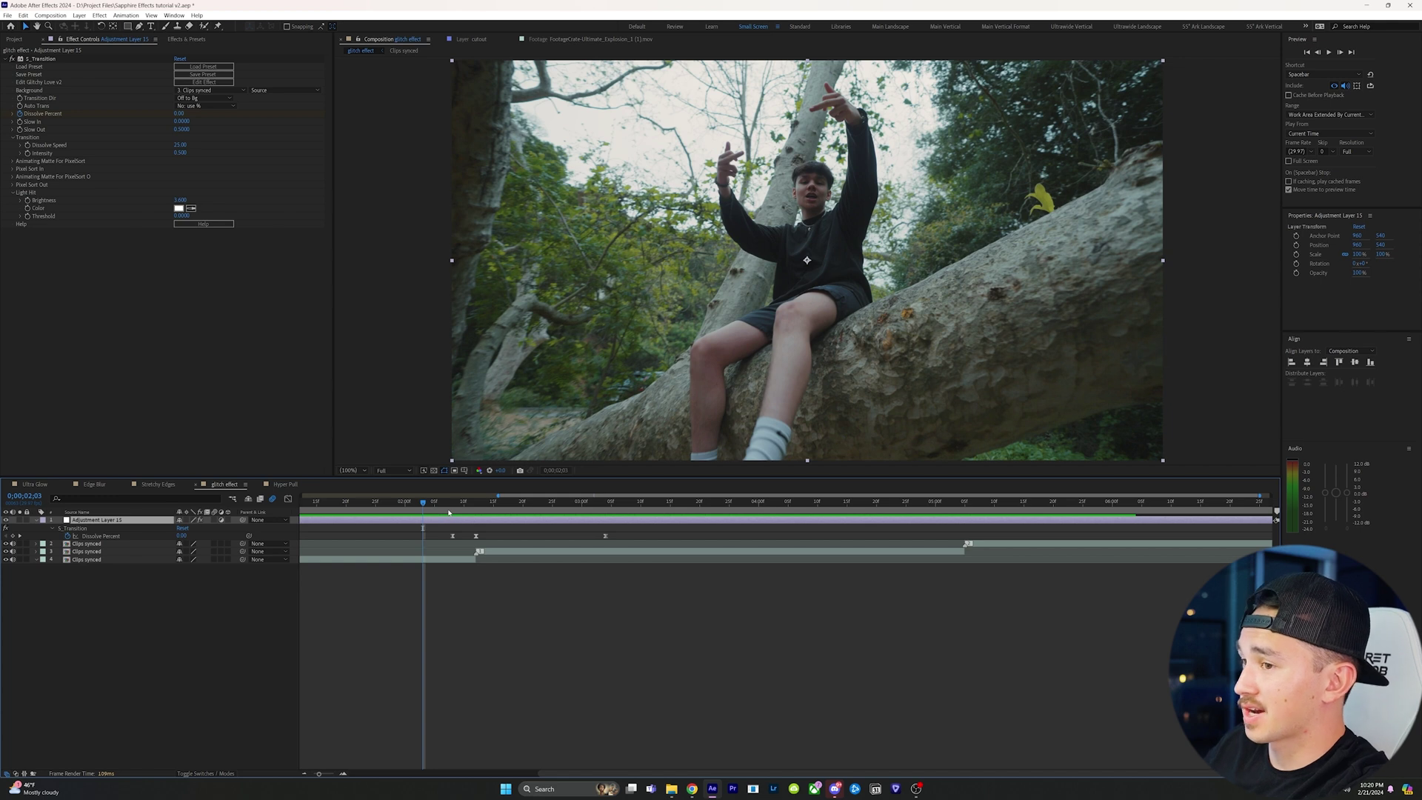
# Copy the three Dissolve Percent keyframes and paste them with the middle keyframe at 0;00;04;03, and move back before the first transition
pyautogui.click(437, 503)
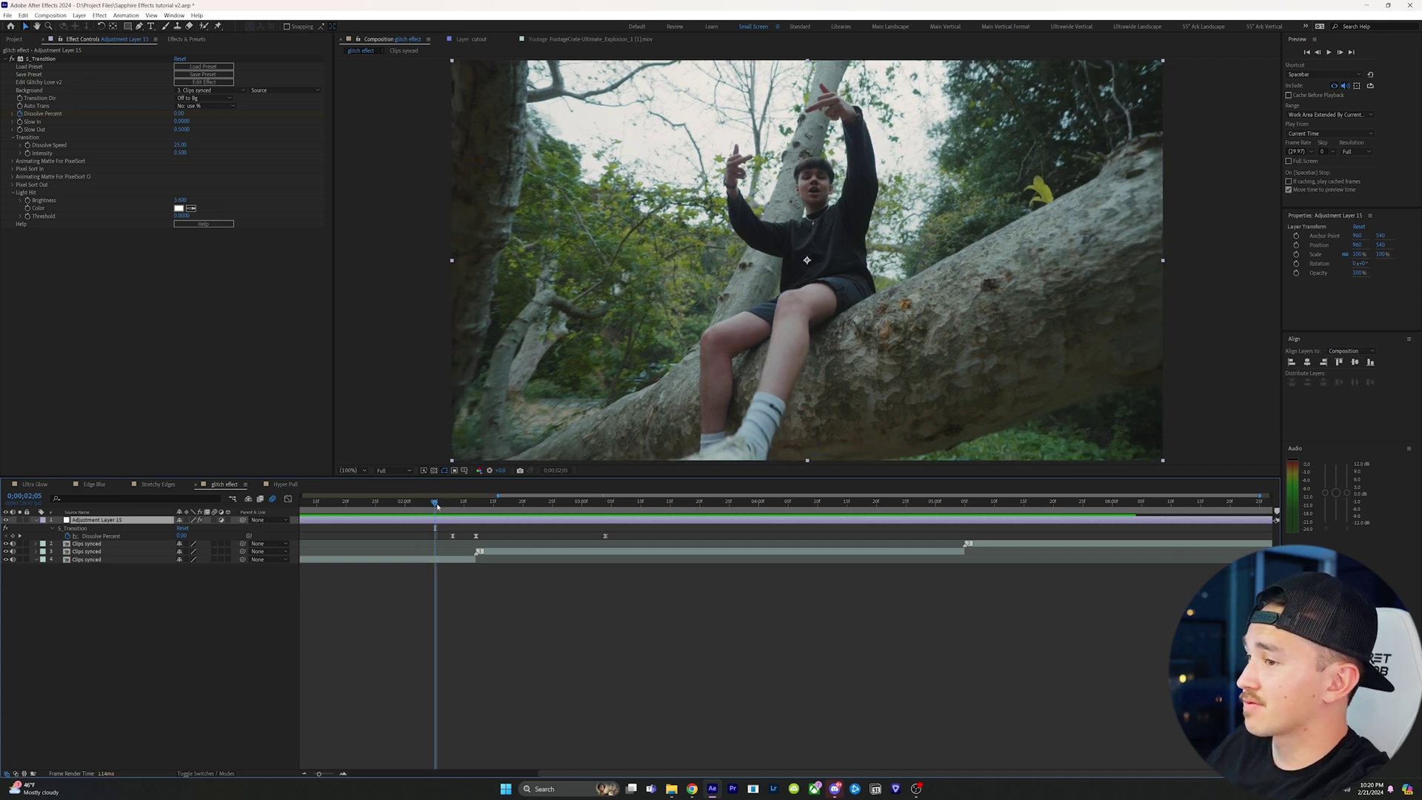
pyautogui.moveTo(629, 536); pyautogui.dragTo(441, 549)
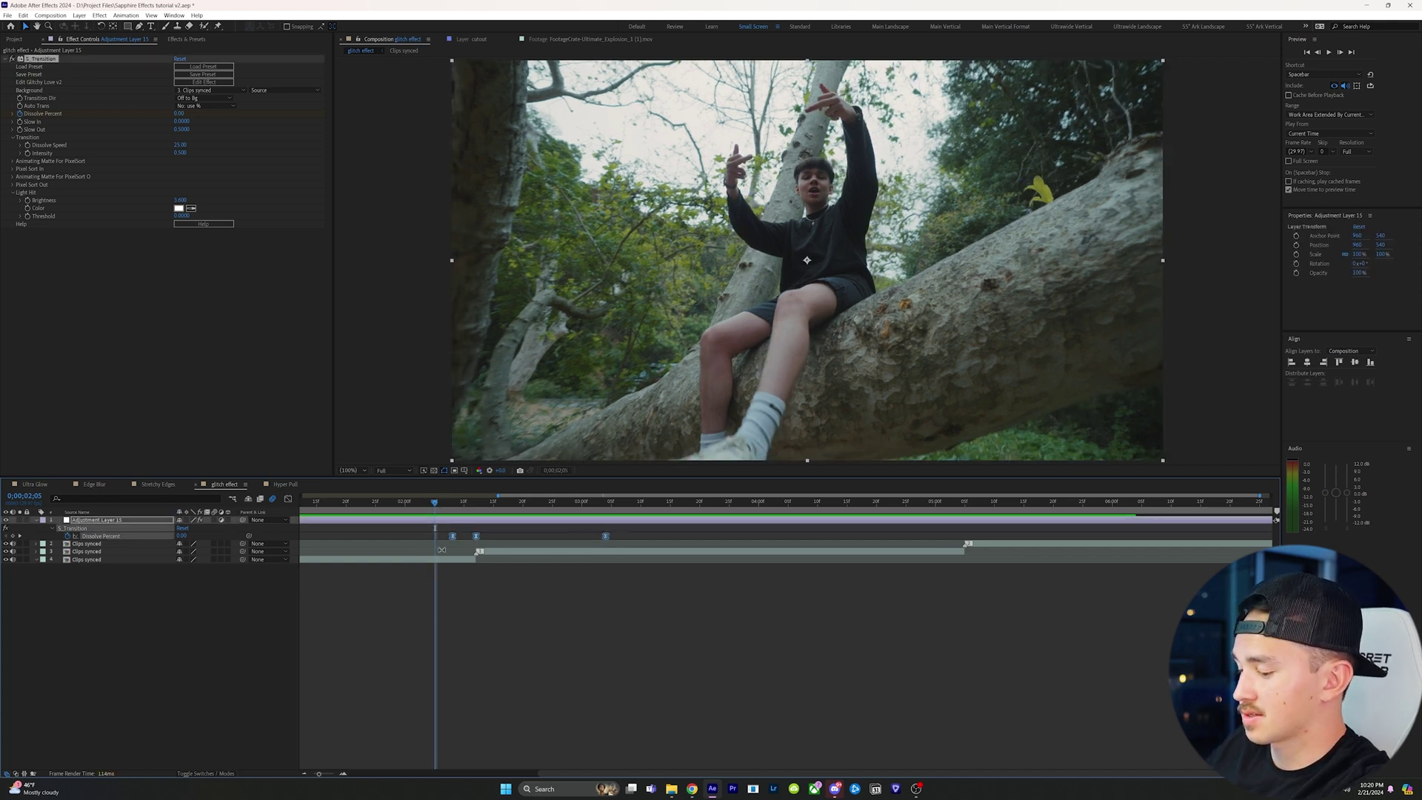
pyautogui.hotkey('ctrl', 'c')
pyautogui.moveTo(687, 508); pyautogui.dragTo(777, 506)
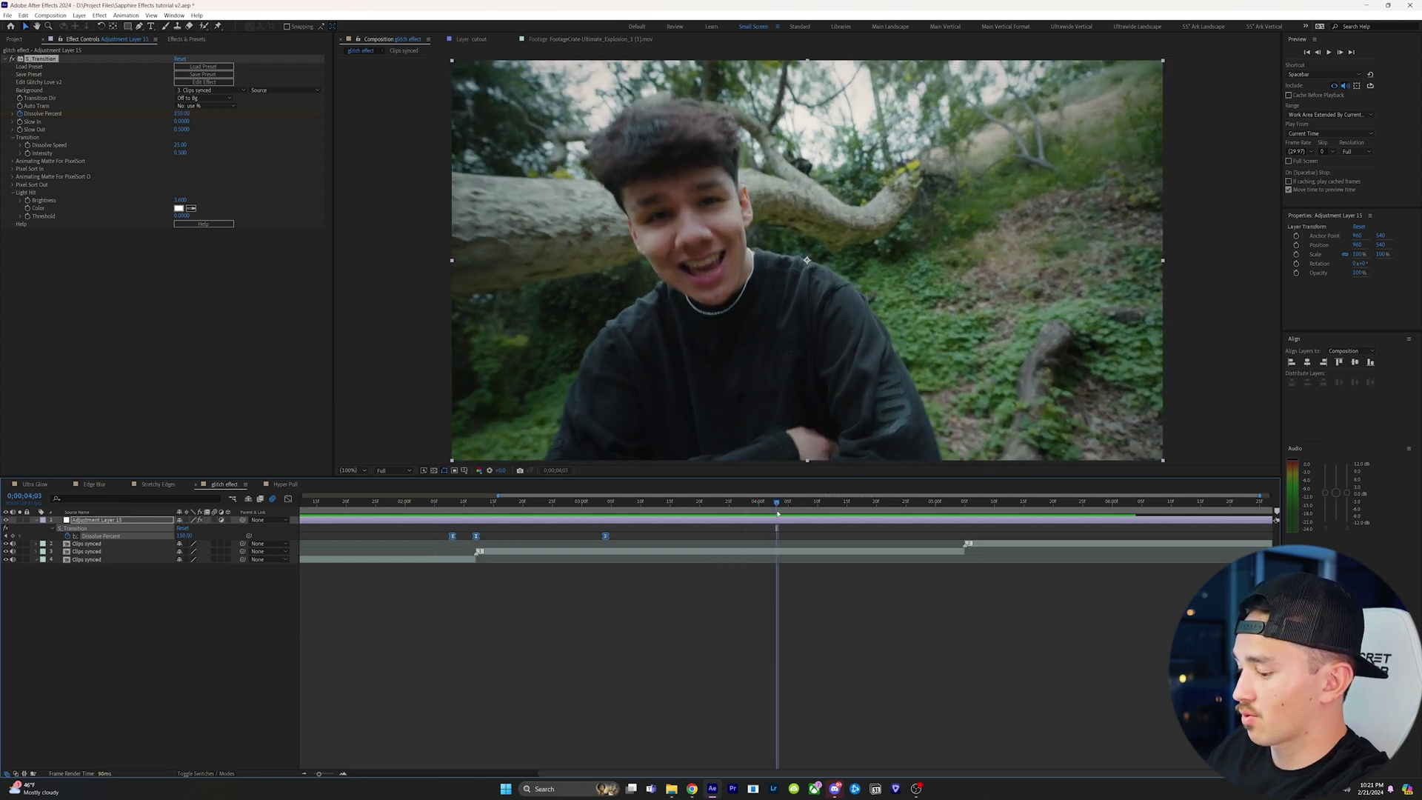
pyautogui.hotkey('ctrl', 'v')
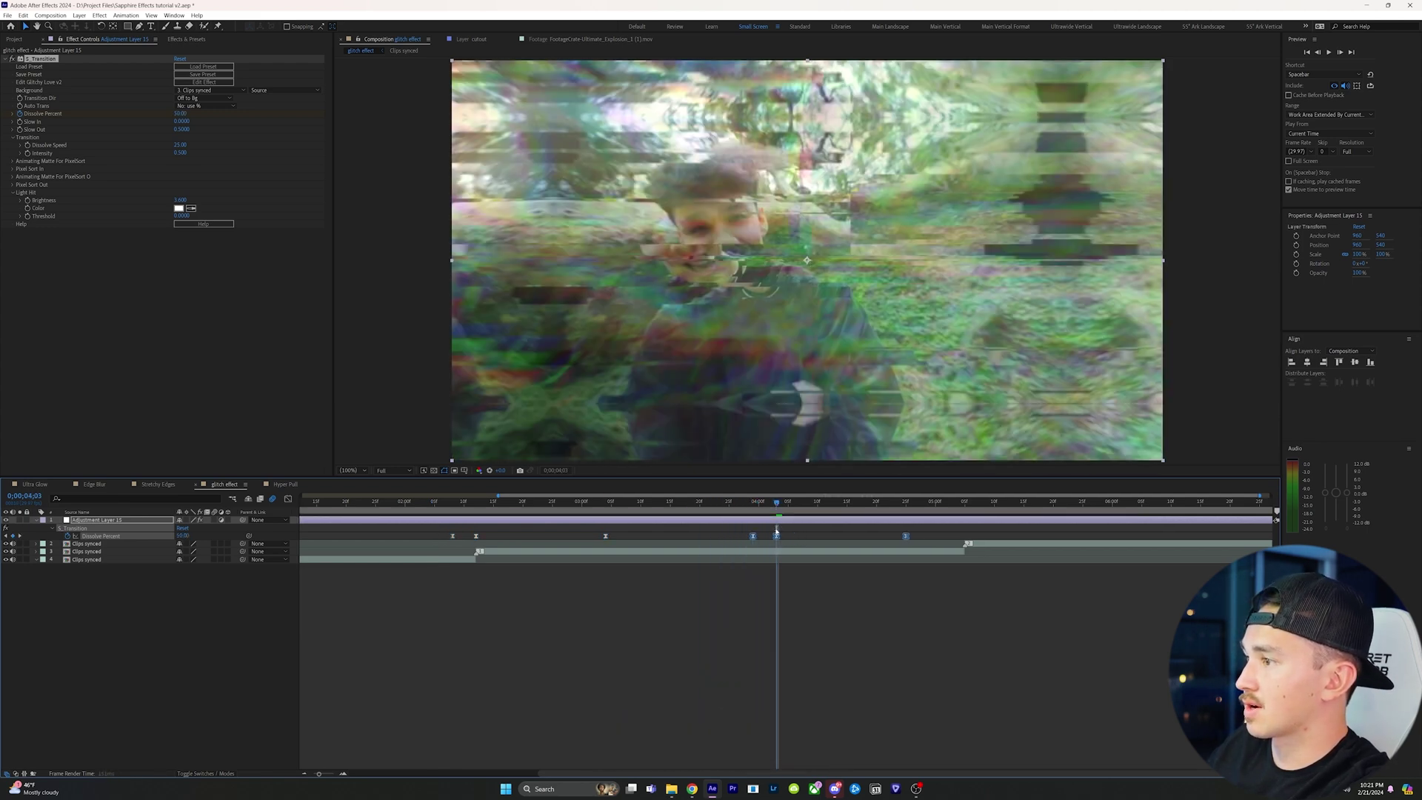
pyautogui.moveTo(776, 504); pyautogui.dragTo(394, 517)
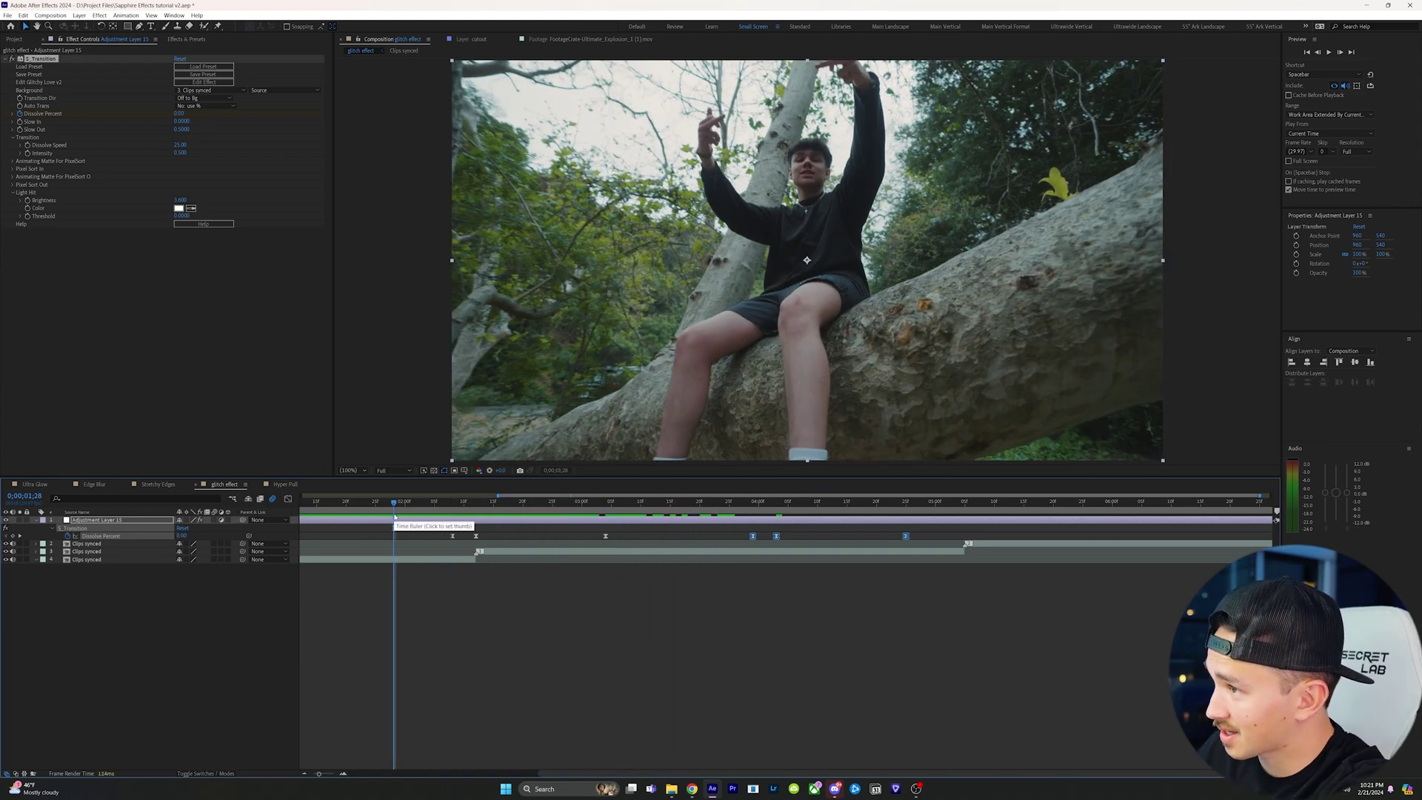